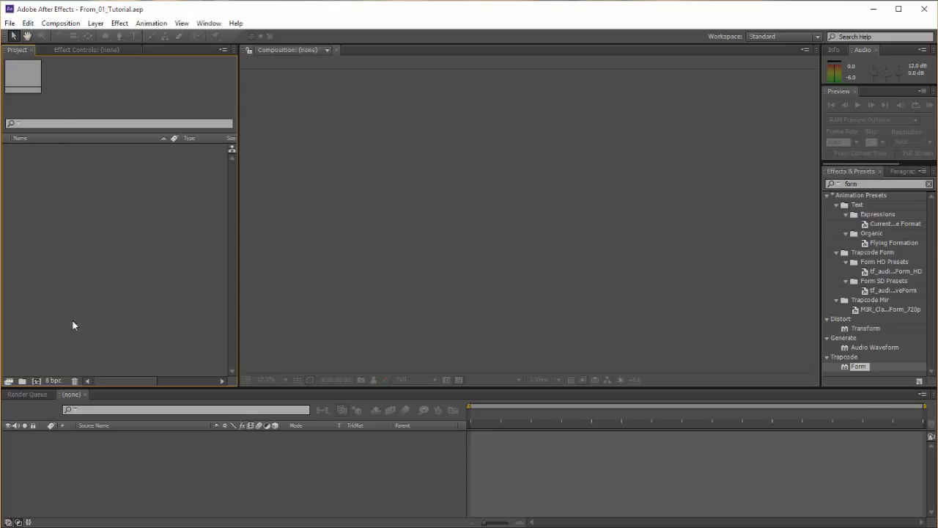
- Create a composition named "Logo" with a width and height of 1000 px
left_click(36, 380)
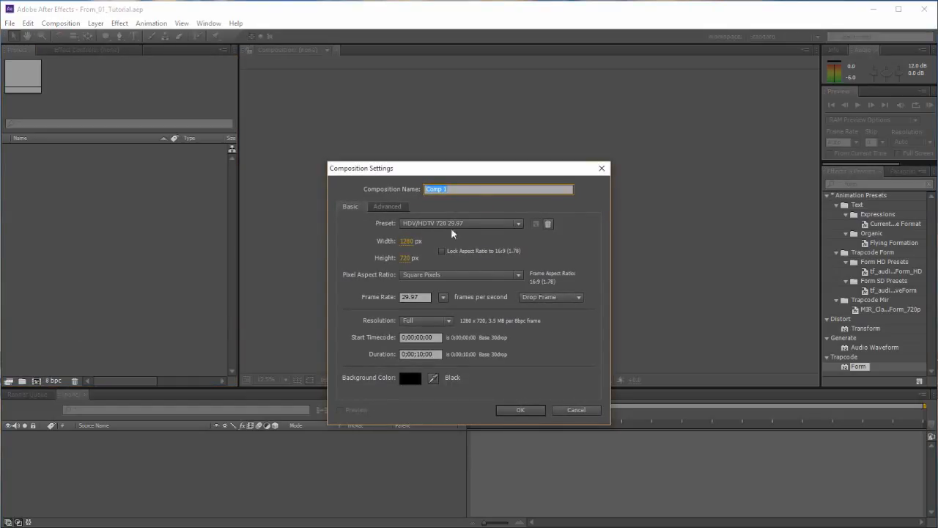
type("Logo")
left_click(409, 241)
type("100")
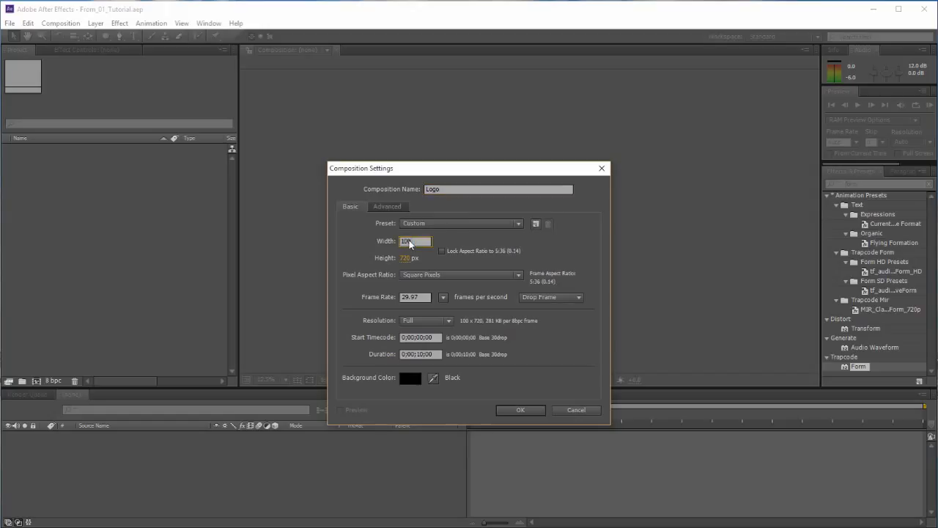
type("0")
key("Tab")
type("1000")
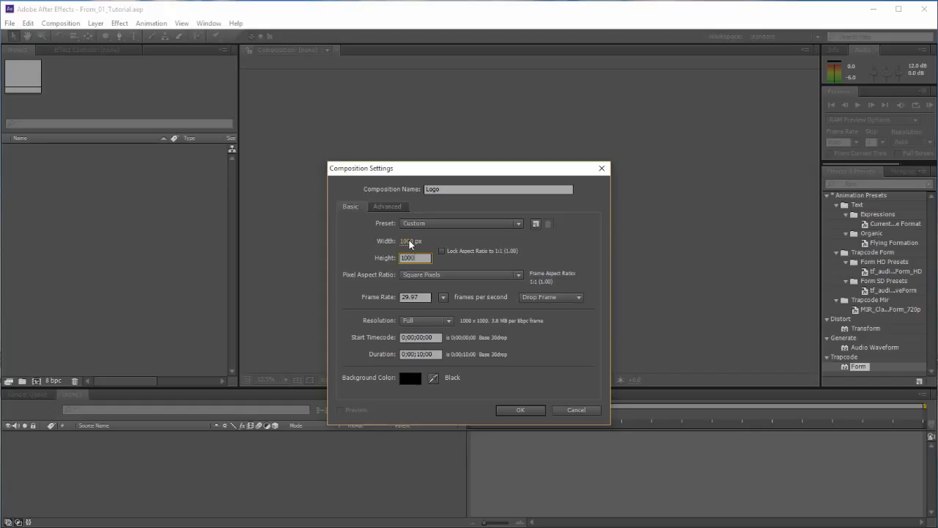
key("Tab")
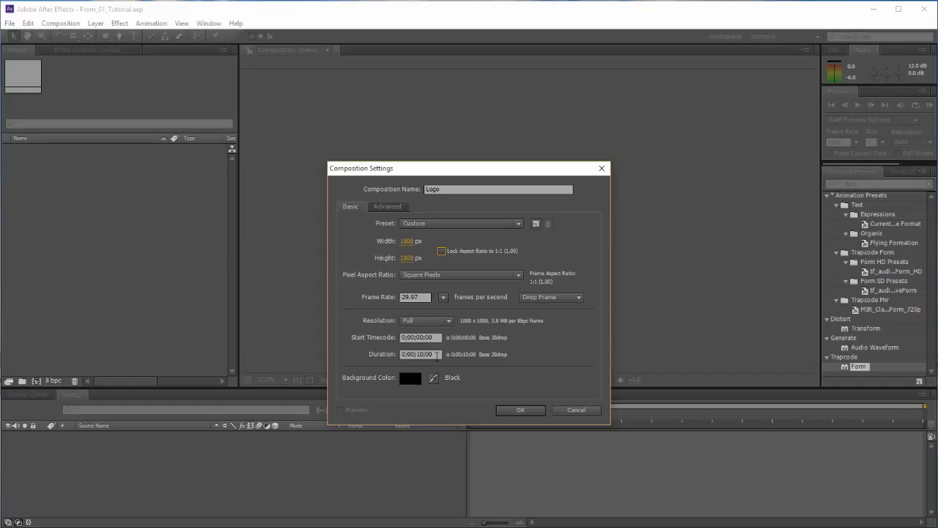
left_click(437, 356)
left_click(521, 412)
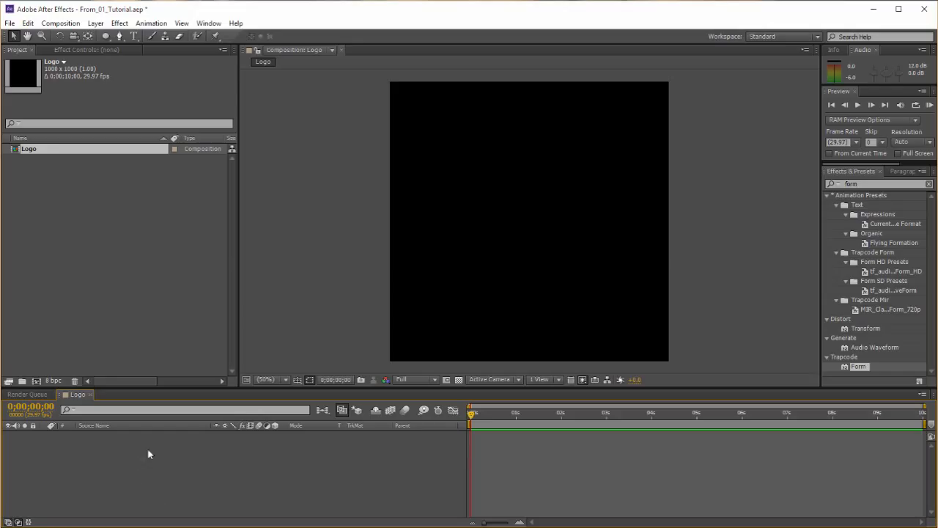
- Add a black (000000) solid layer named "Black Solid 1K" to the Logo composition
left_click_drag(248, 393, 247, 350)
right_click(189, 431)
mouse_move(277, 441)
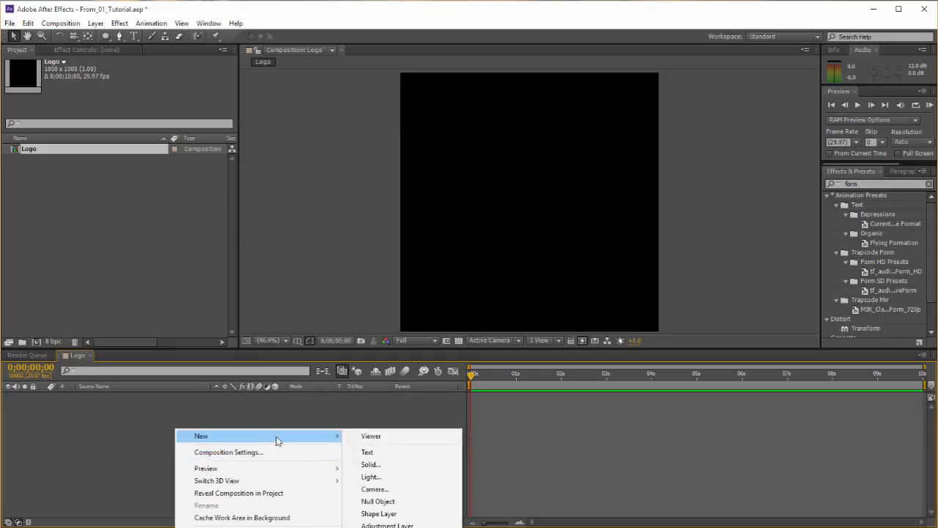
left_click(382, 464)
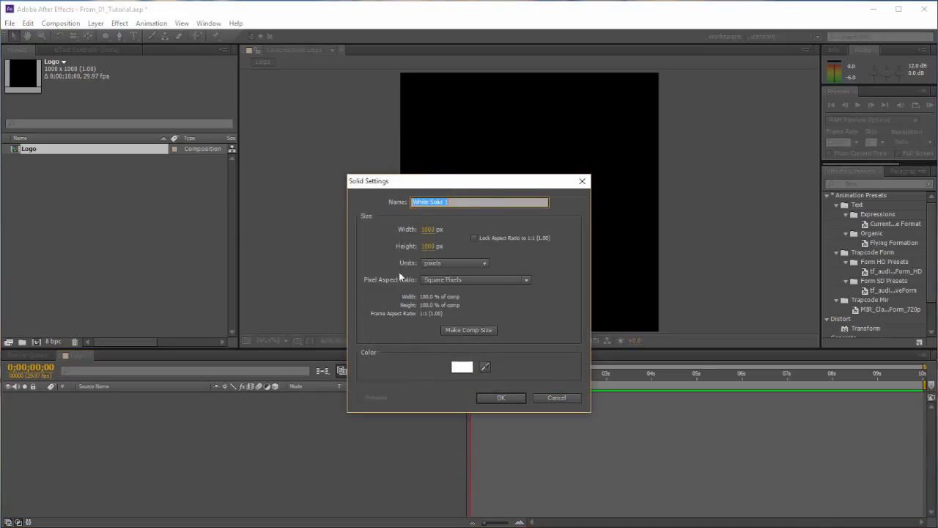
type("Black Solid 1K")
left_click(461, 366)
left_click_drag(394, 299, 376, 389)
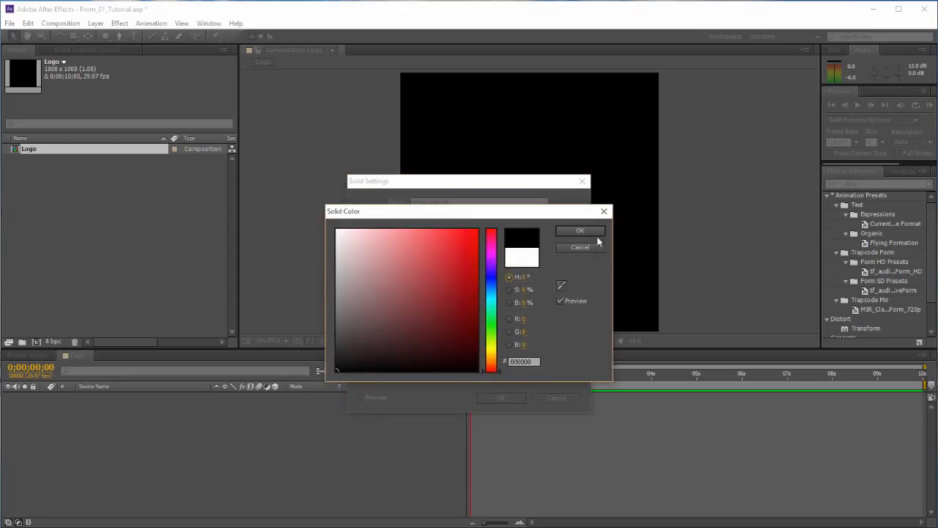
left_click(593, 233)
left_click(505, 403)
- Add a white (FFFFFF) solid layer named "White Solid 1K" above the black solid
right_click(181, 466)
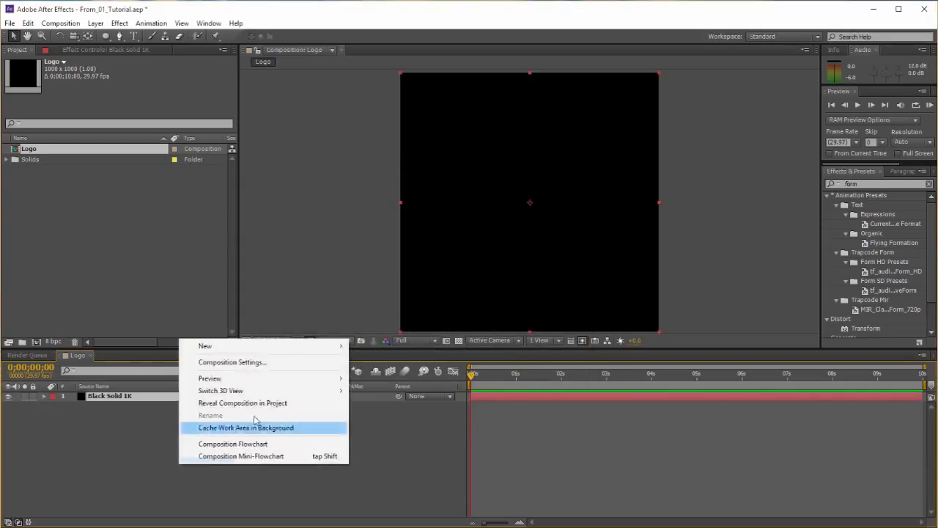
mouse_move(349, 348)
left_click(380, 374)
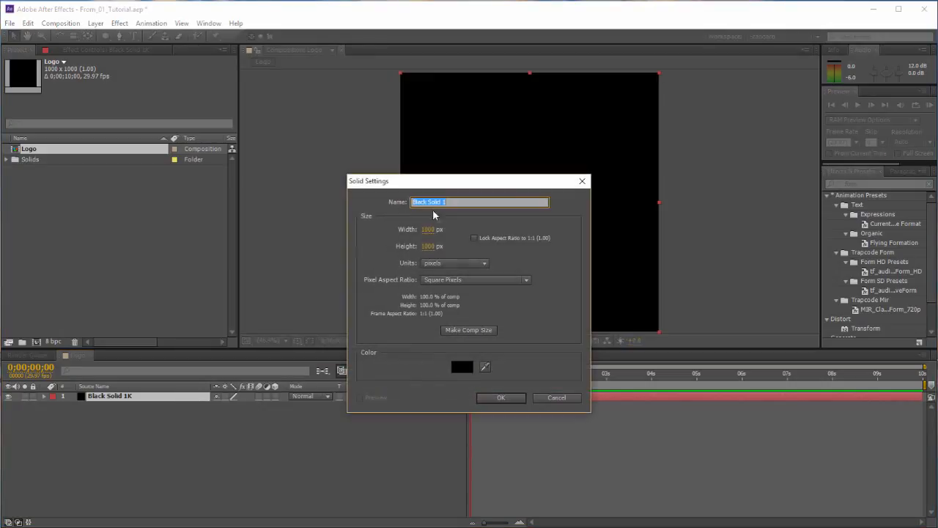
type("White Solid 1k")
key("BackSpace")
type("K")
left_click(465, 366)
left_click_drag(373, 249, 337, 229)
left_click(571, 231)
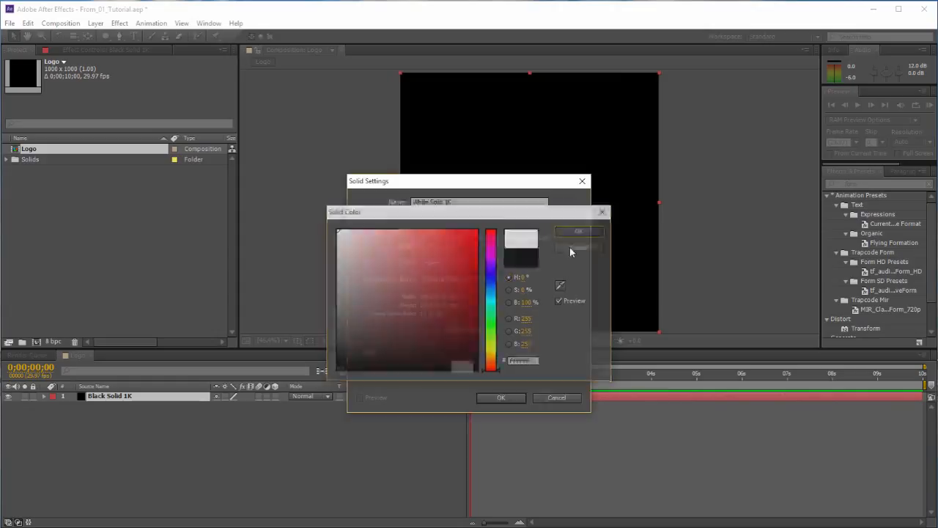
left_click(501, 398)
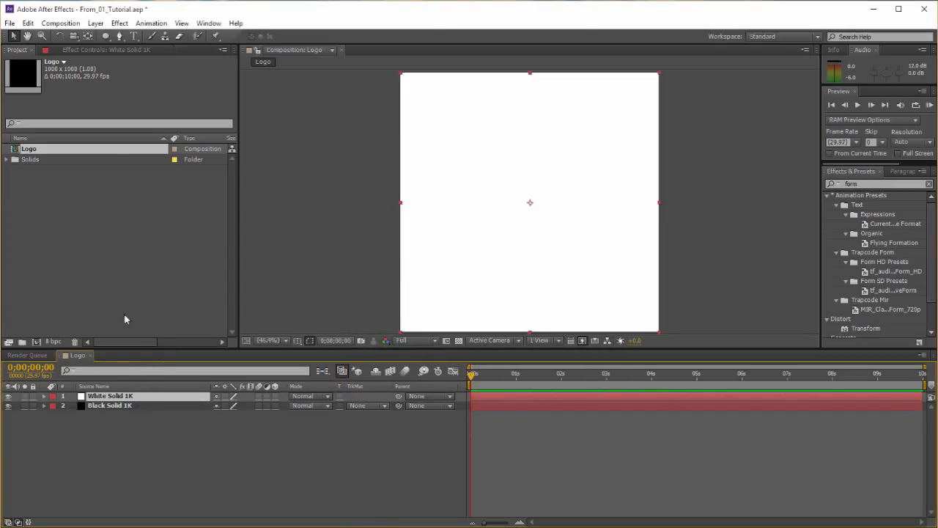
- Mask the white solid with a circle spanning the whole frame, set to Subtract with a feather of about 259 pixels
left_click(105, 36)
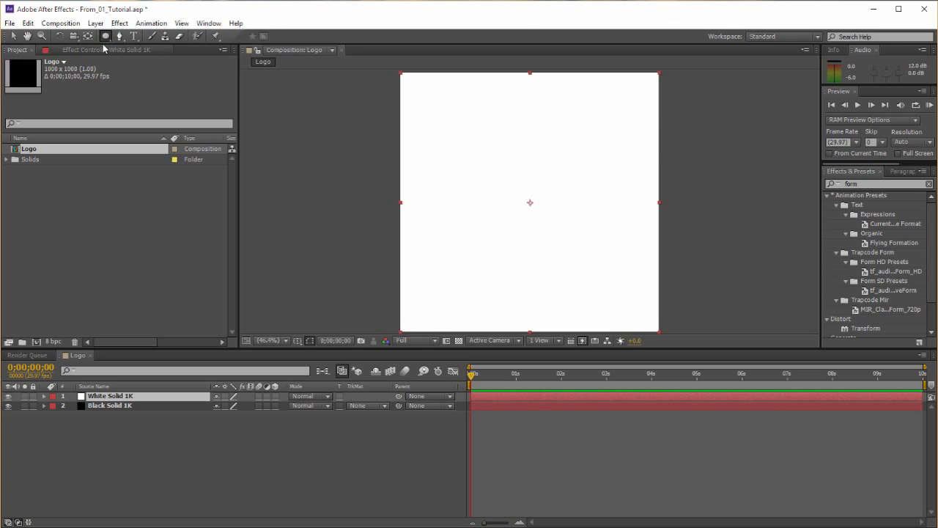
left_click_drag(403, 74, 658, 329)
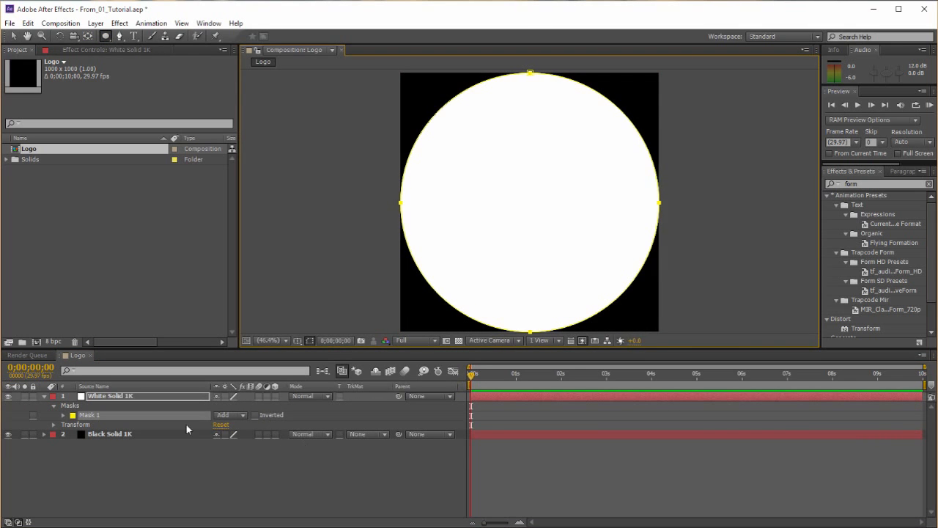
left_click(98, 420)
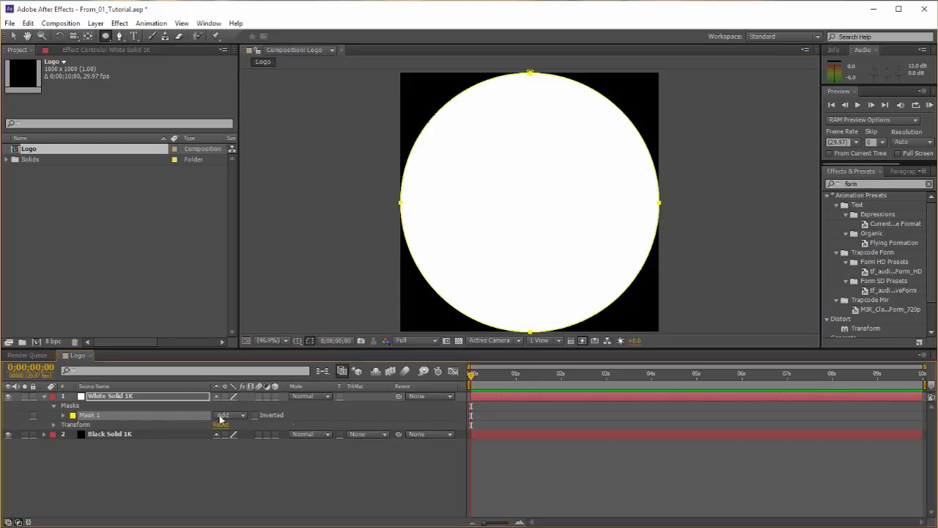
left_click(241, 415)
left_click(246, 452)
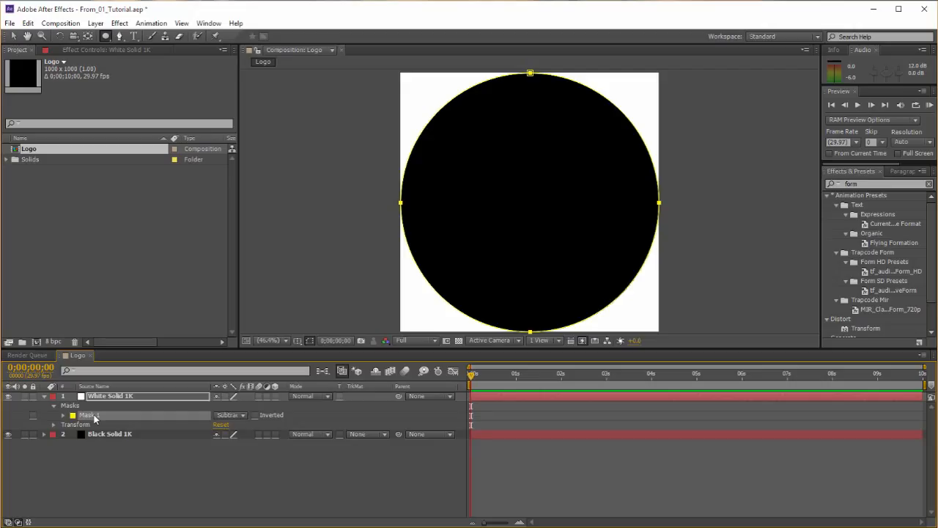
key("f")
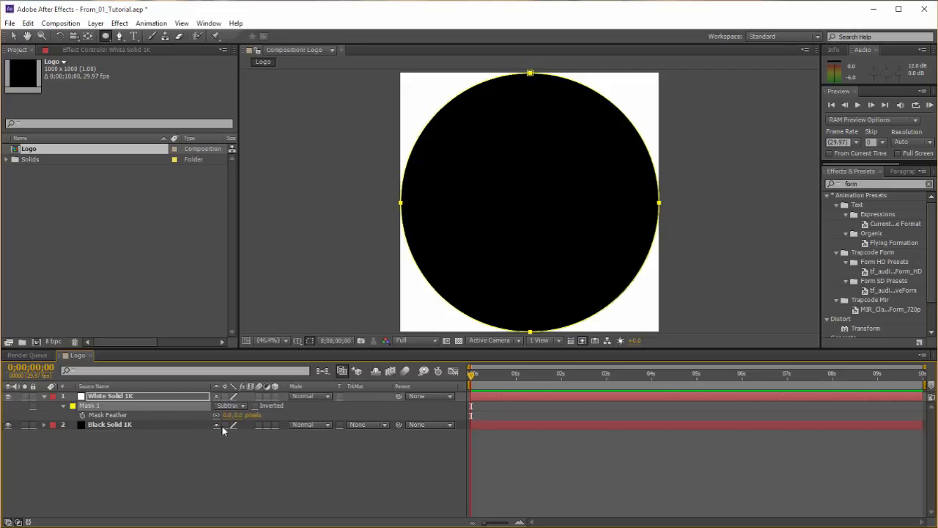
left_click_drag(226, 414, 365, 412)
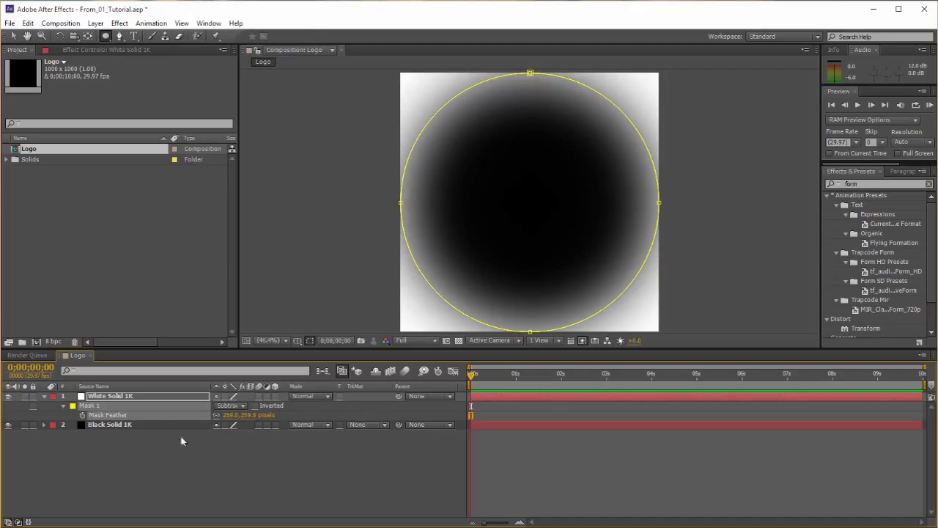
- Duplicate the white solid's circular mask and set the copy's feather to 0 pixels
left_click(115, 410)
left_click(97, 407)
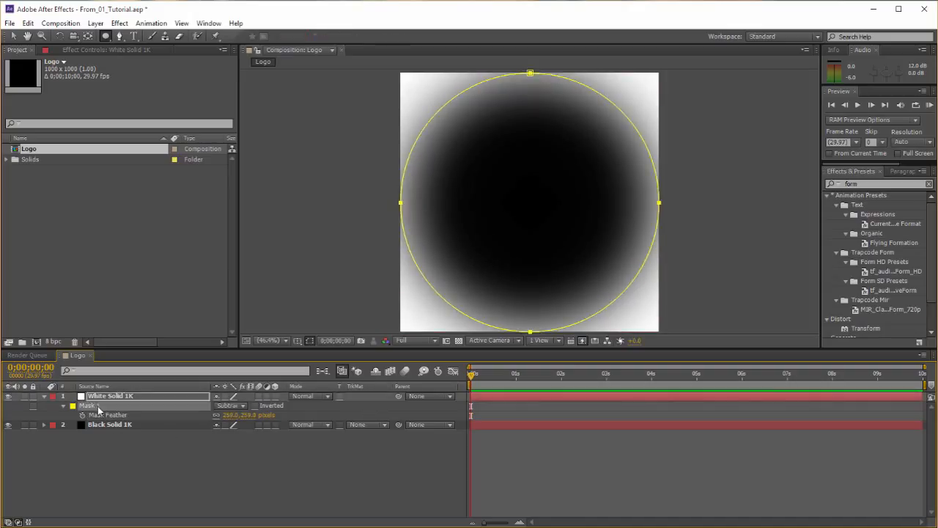
left_click(109, 399)
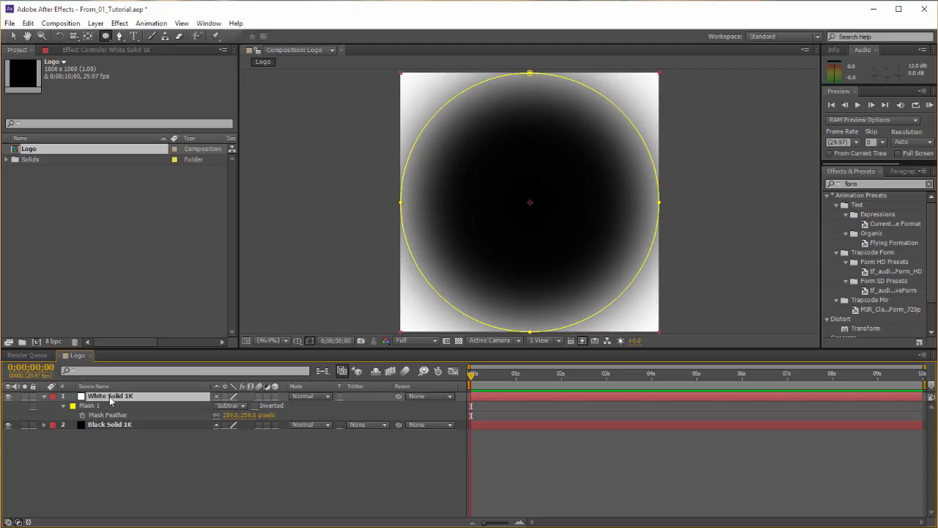
key("ctrl+d")
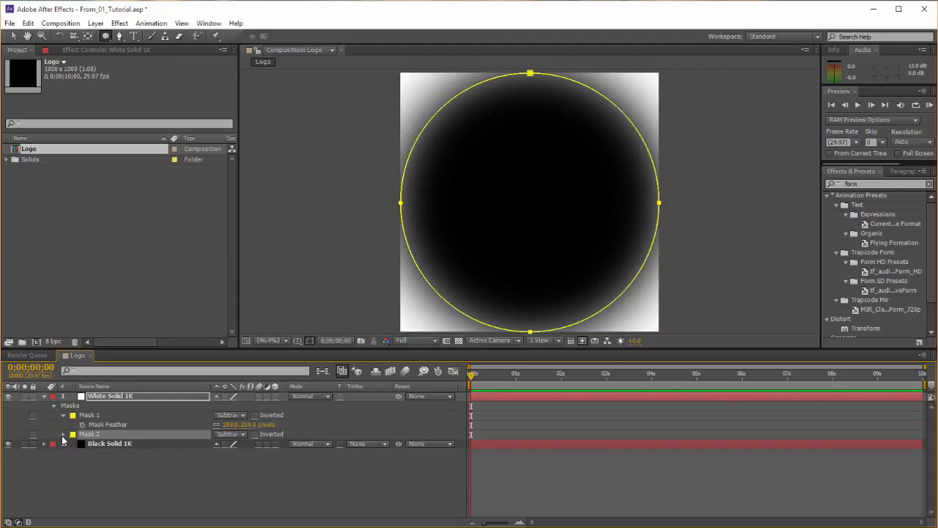
left_click(63, 433)
left_click(231, 453)
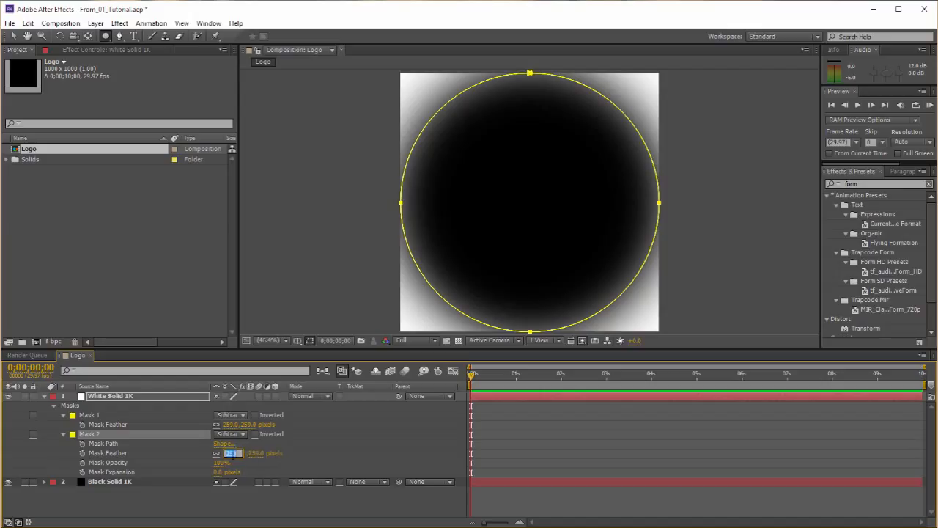
type("0")
key("Return")
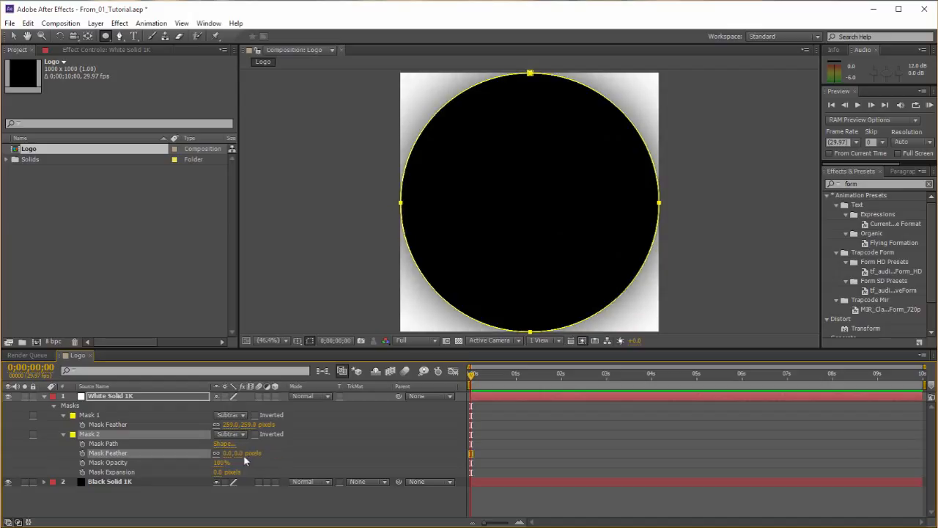
- Set Mask 2 to Intersect with a mask expansion of about -11 pixels
left_click(233, 435)
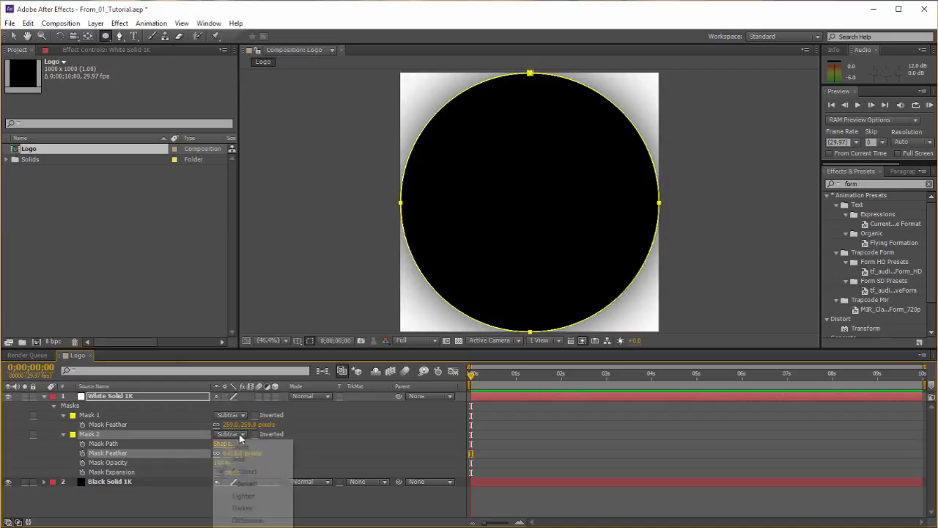
left_click(249, 483)
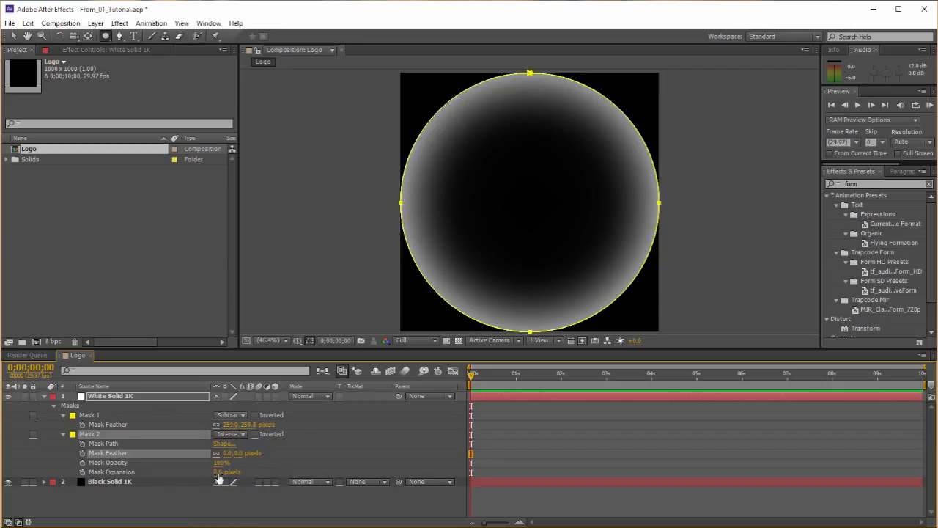
left_click_drag(219, 476, 210, 476)
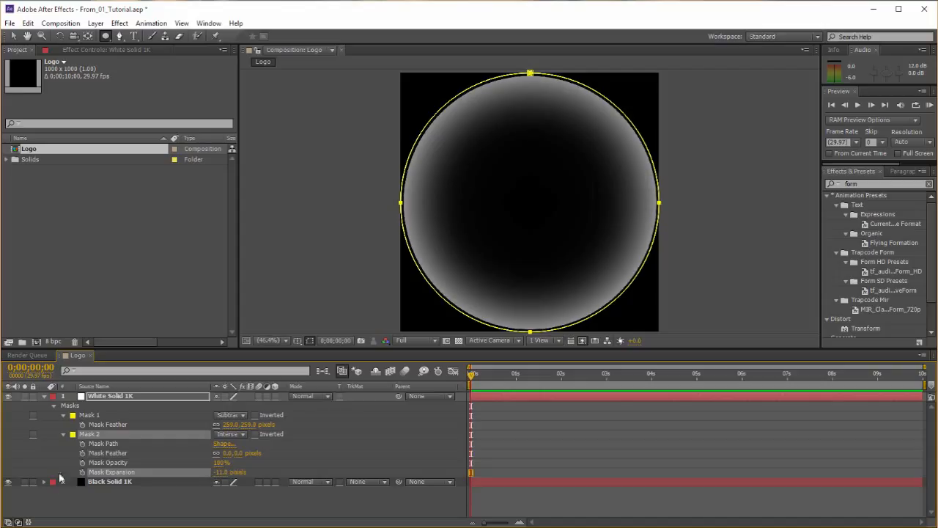
- Rename Mask 1 as "Mask Fader" and Mask 2 as "Mask Outer Rim"
left_click(92, 417)
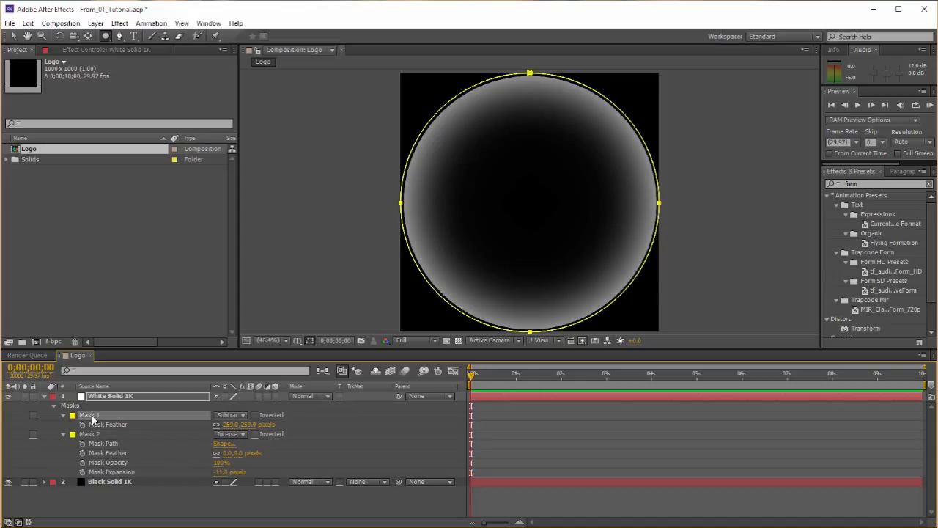
key("Return")
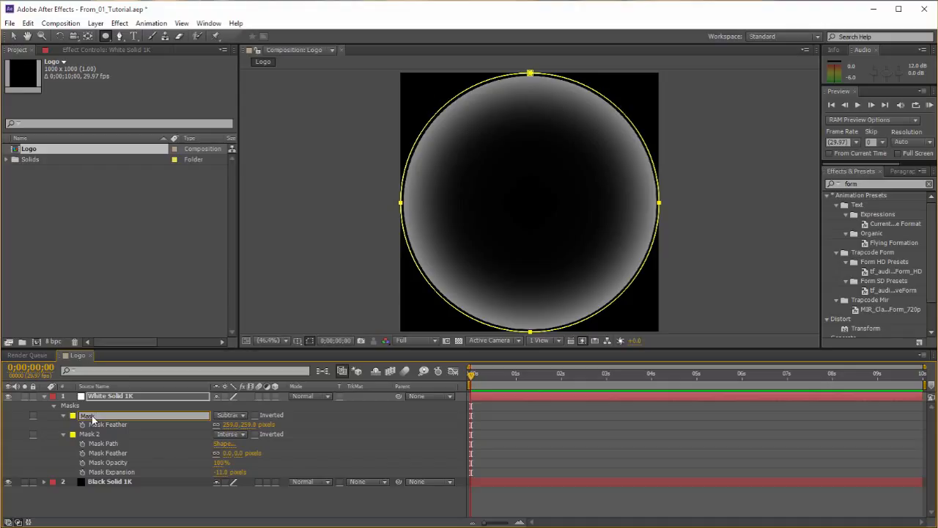
type("Mask Fader")
key("Return")
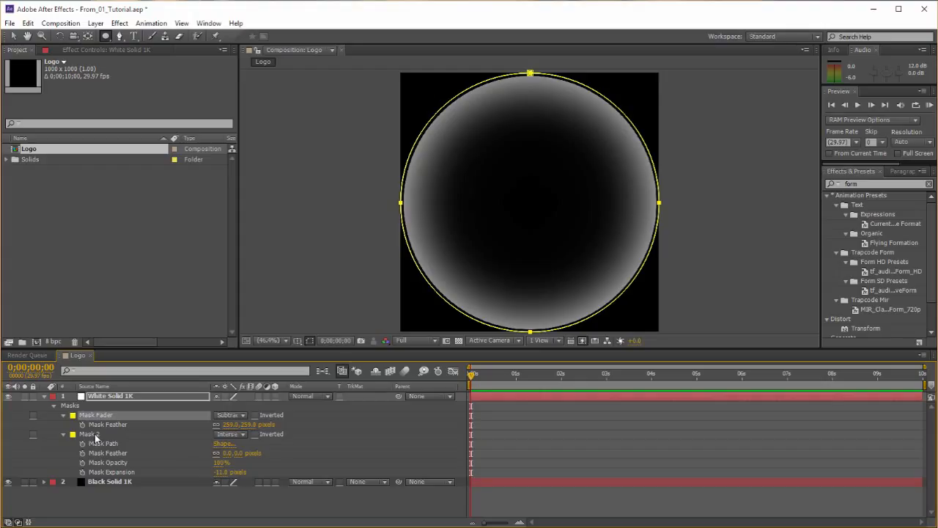
left_click(96, 436)
key("Return")
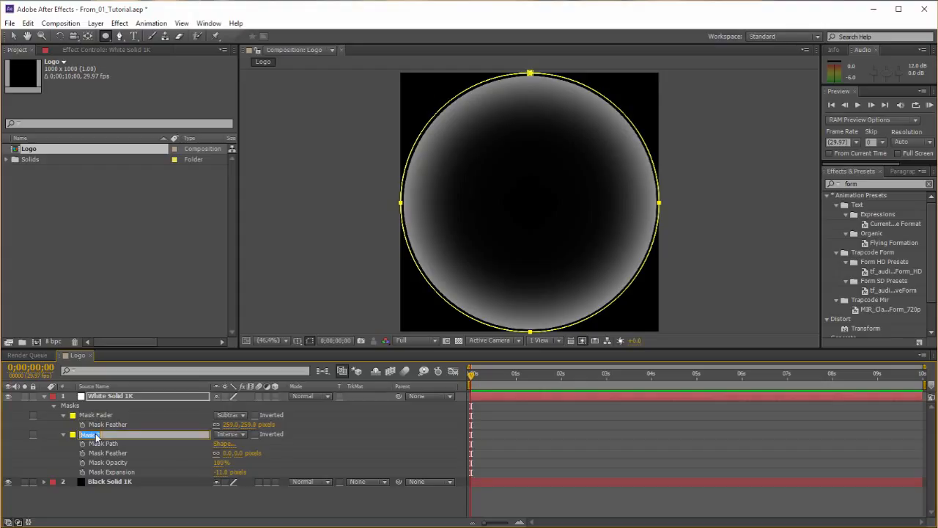
type("Mask Outer Rim")
key("Return")
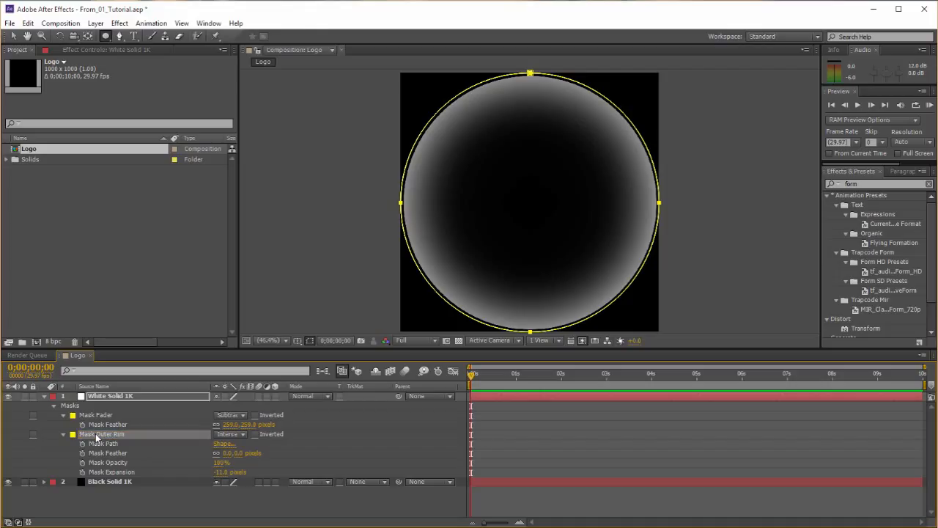
- Duplicate Mask Outer Rim and set the copy to Subtract with a mask expansion of about -98 pixels
left_click(120, 504)
left_click(112, 435)
key("ctrl+d")
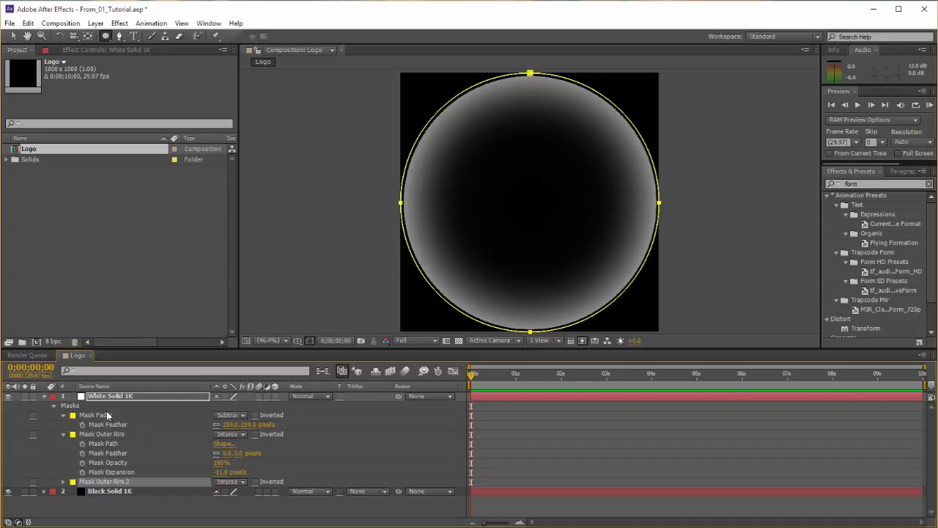
left_click(63, 482)
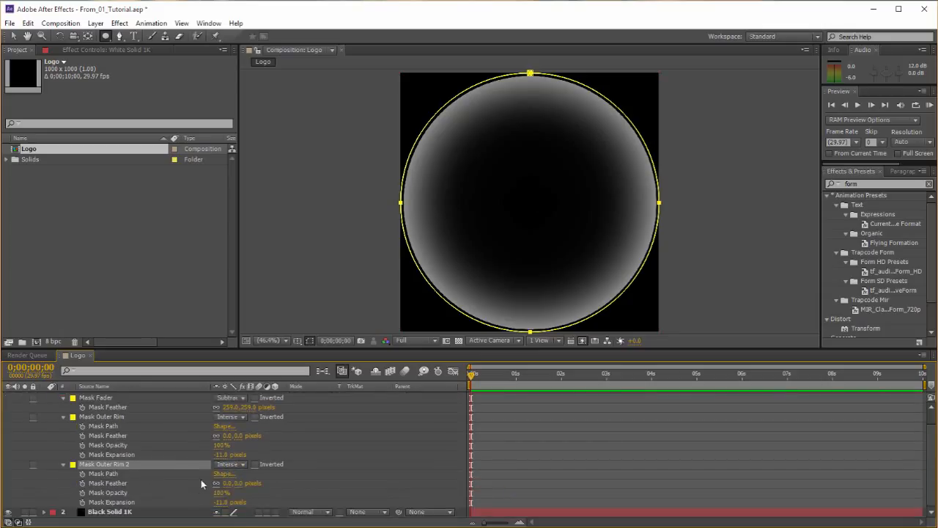
left_click(244, 464)
left_click(245, 501)
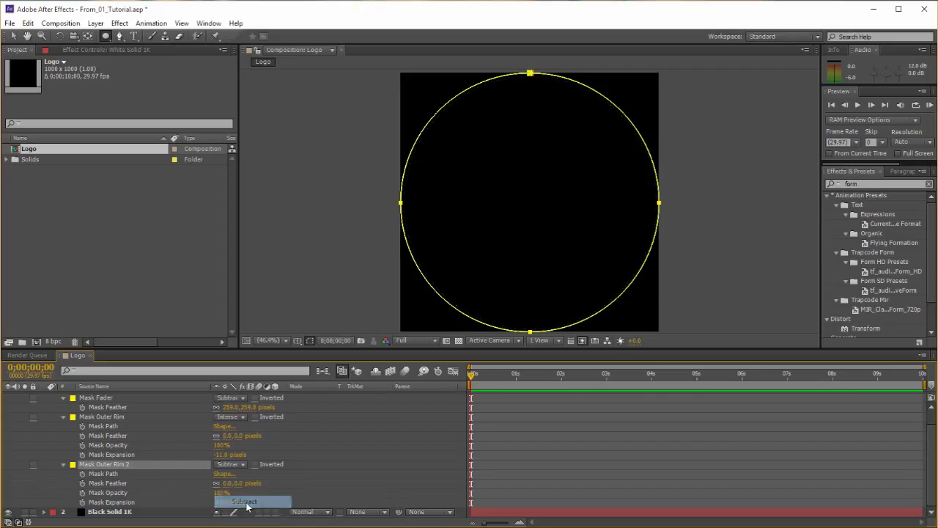
left_click_drag(222, 504, 176, 507)
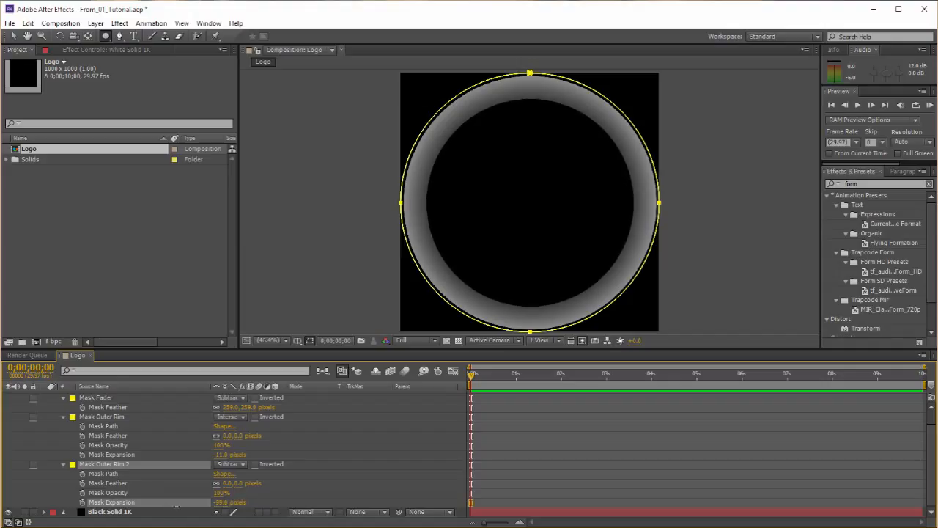
- Rename the duplicated mask Mask Outer Rim 2 as "Mask Inner Rim"
left_click(114, 474)
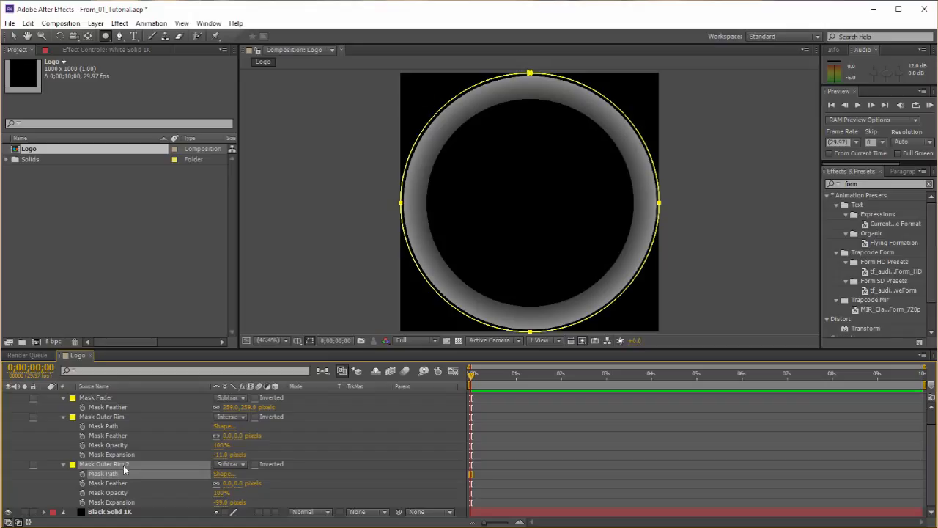
left_click(117, 482)
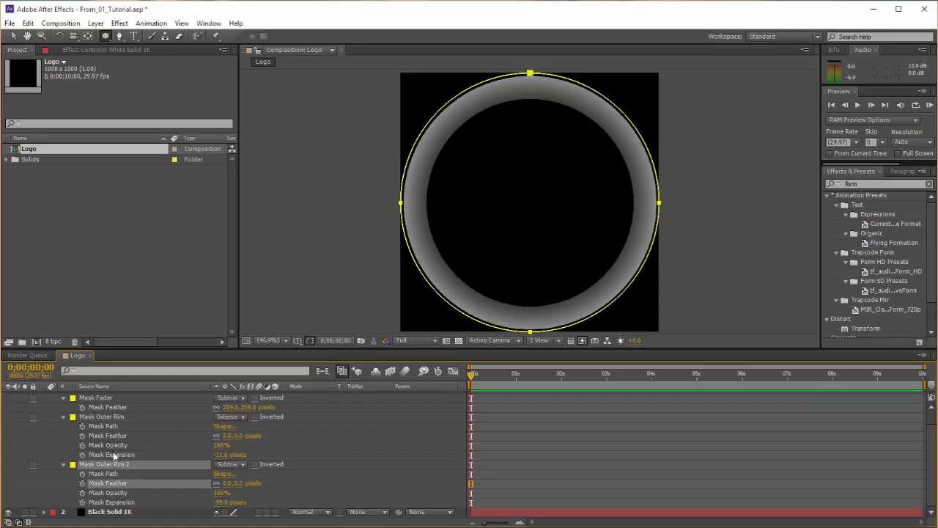
left_click(105, 417)
left_click(117, 464)
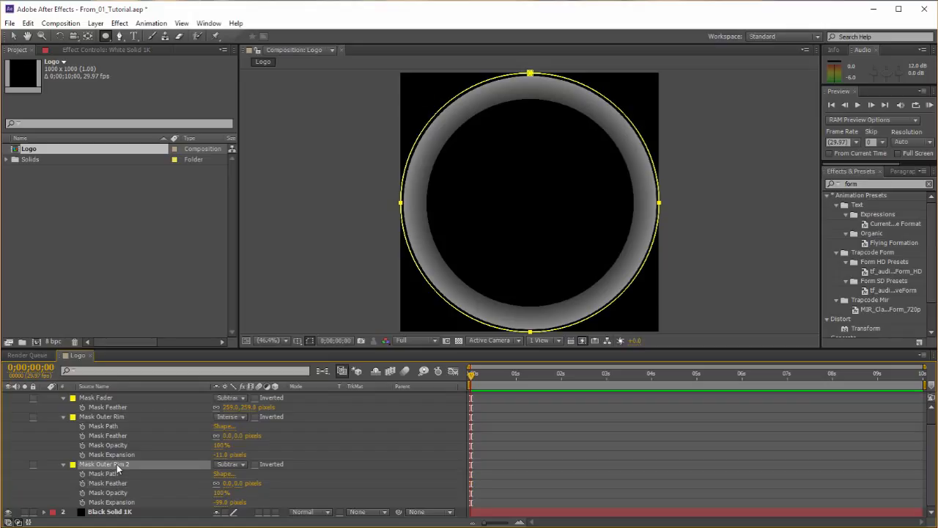
key("Return")
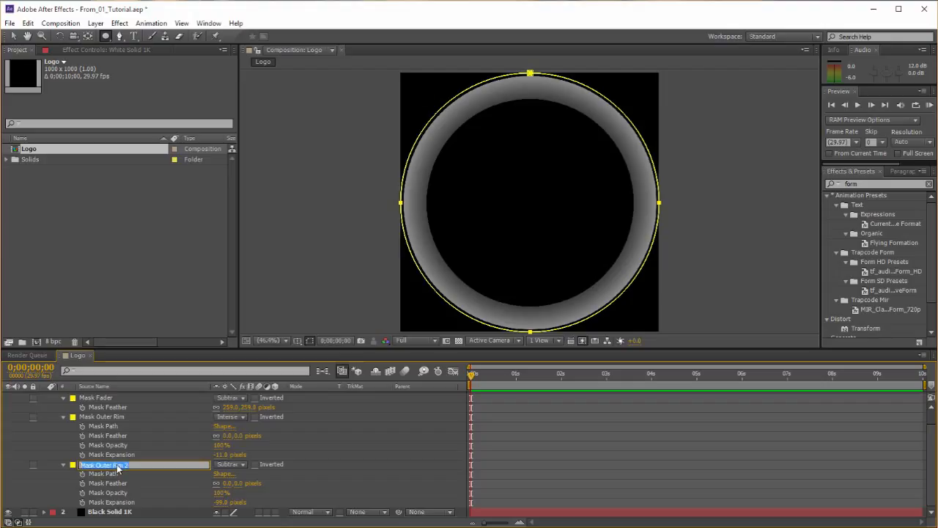
left_click(117, 469)
key("BackSpace")
key("BackSpace")
type("Inner")
key("Return")
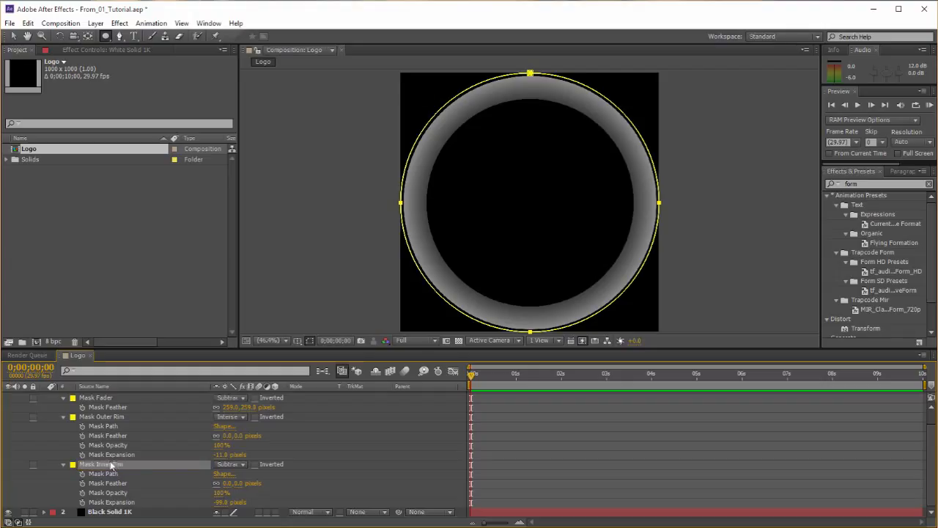
- Copy Mask Outer Rim and Mask Inner Rim from the white solid onto Black Solid 1K
left_click(62, 416)
left_click(63, 415)
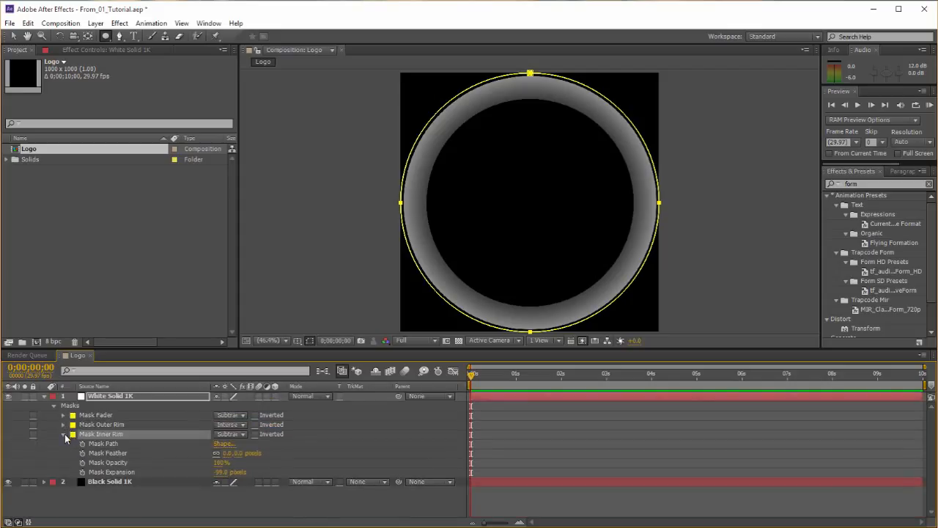
left_click(63, 434)
left_click(112, 426)
left_click(110, 436, "shift")
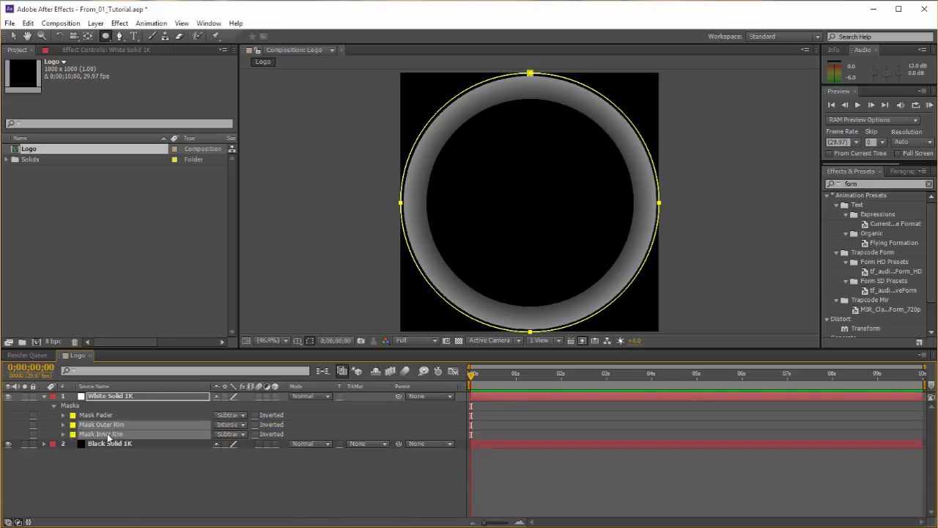
left_click(112, 443)
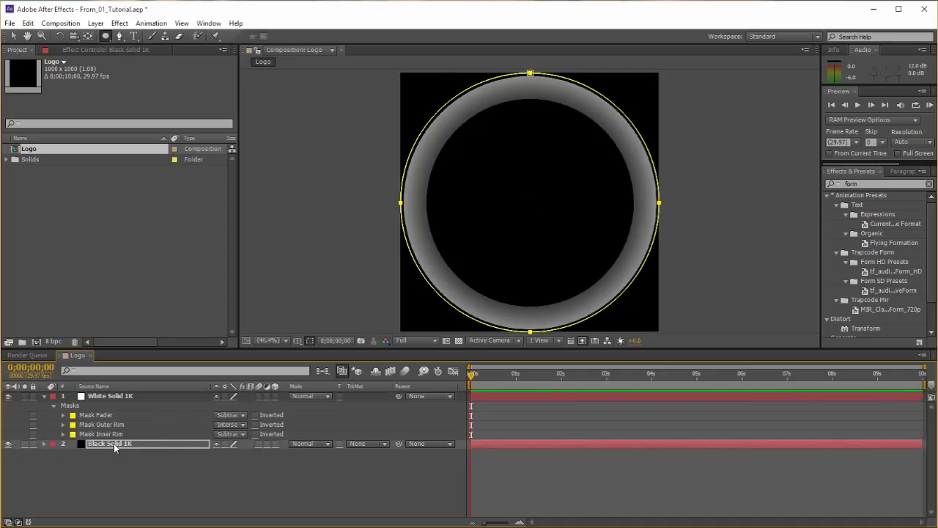
left_click(44, 445)
left_click(117, 496)
left_click(53, 453)
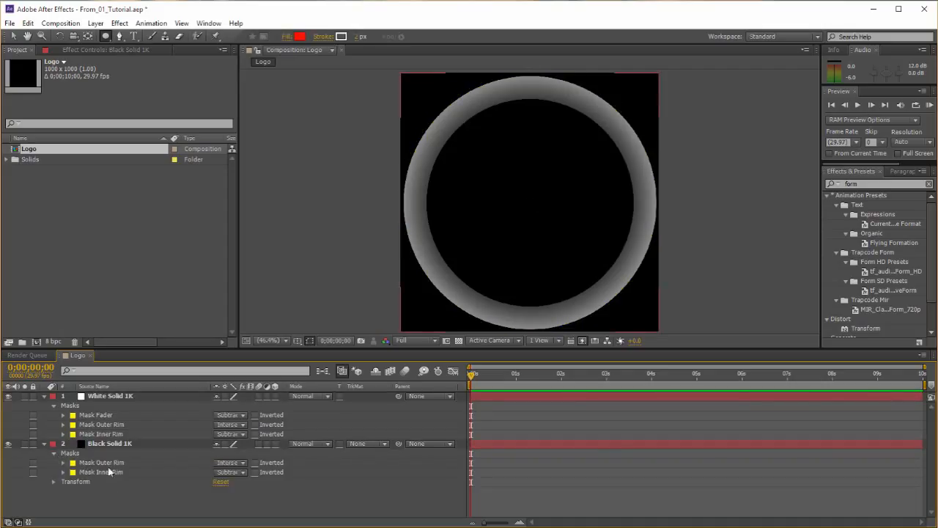
- Show the transparency grid and inspect each solid's part of the ring by temporarily hiding the other one
left_click(458, 340)
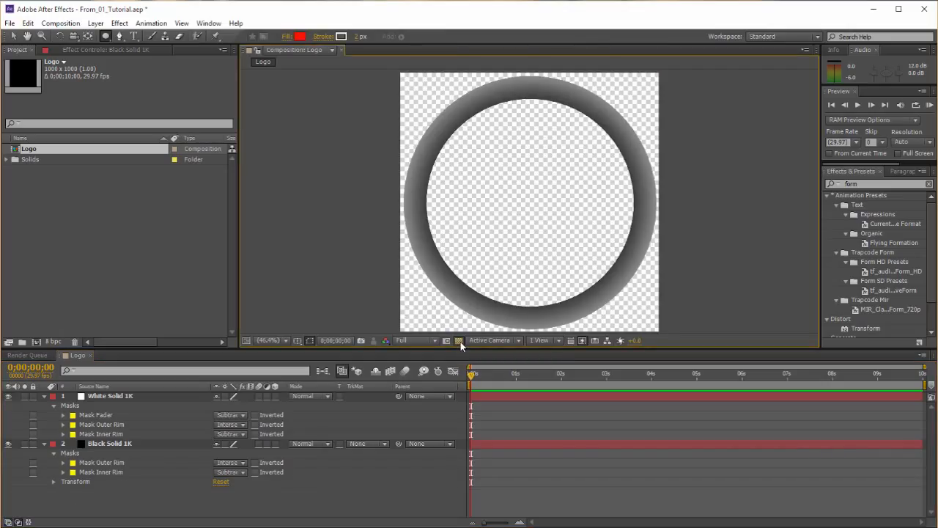
left_click(8, 395)
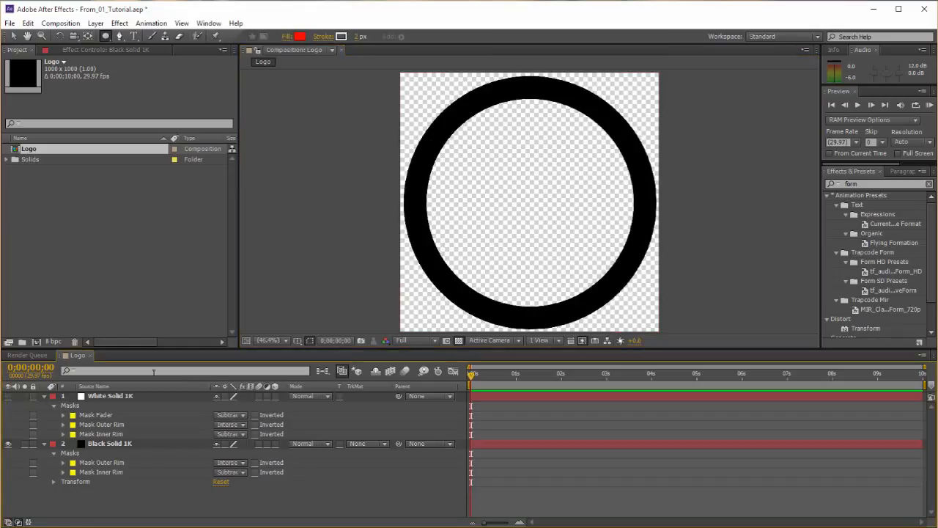
left_click(8, 396)
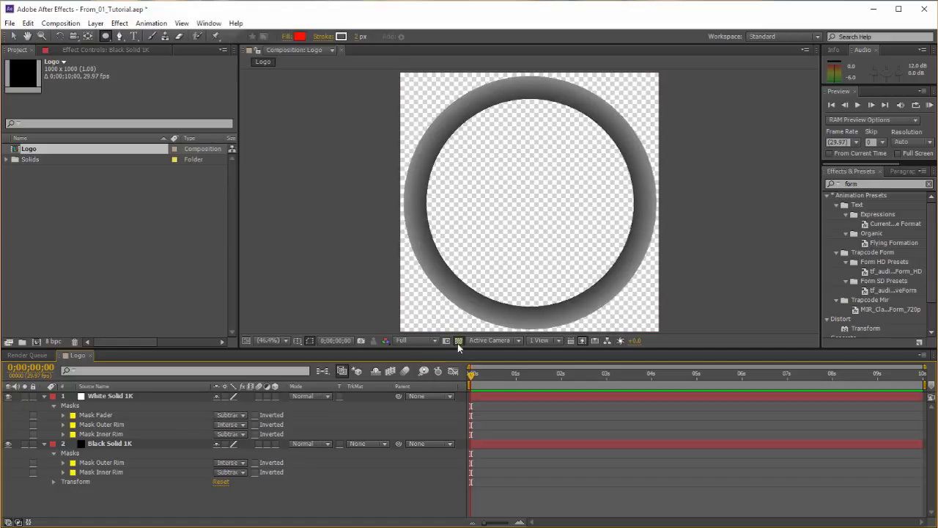
left_click(8, 444)
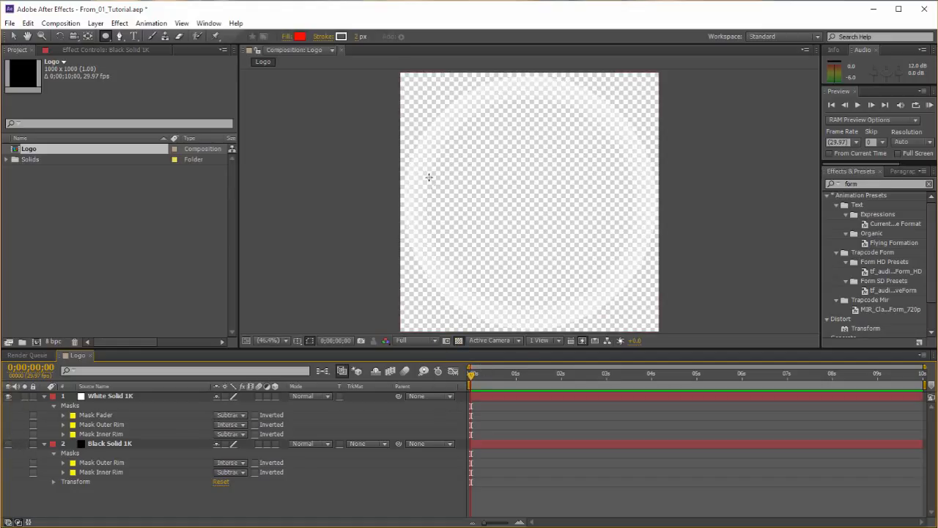
left_click(8, 443)
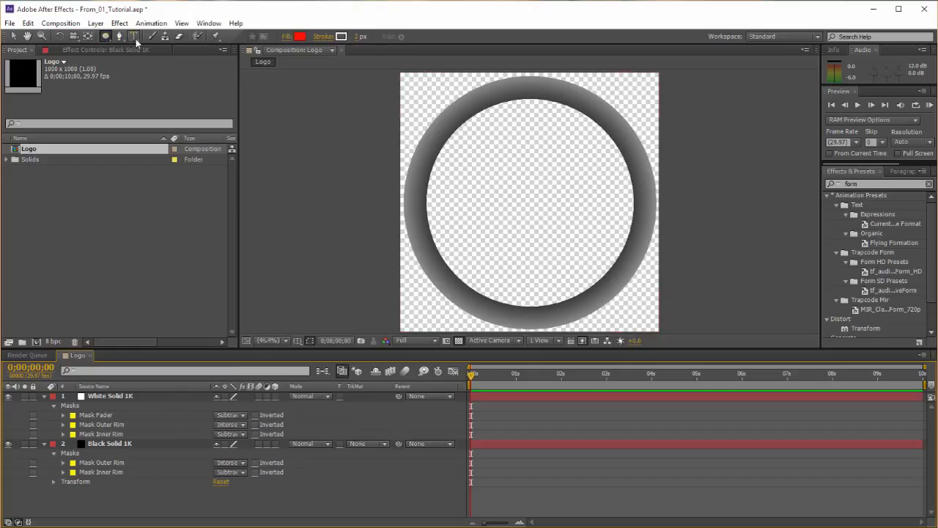
- Add a text layer reading "ICG" and move it down to the middle of the ring
right_click(121, 507)
mouse_move(169, 383)
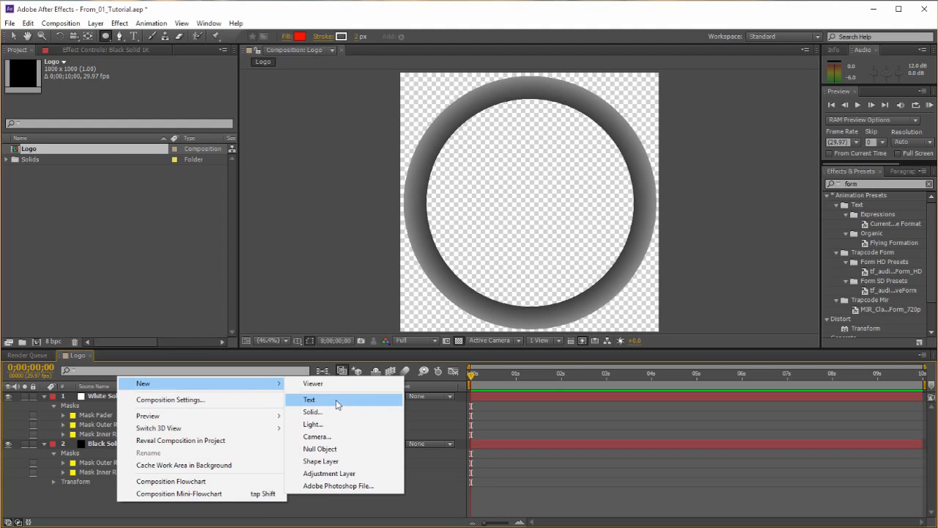
left_click(336, 403)
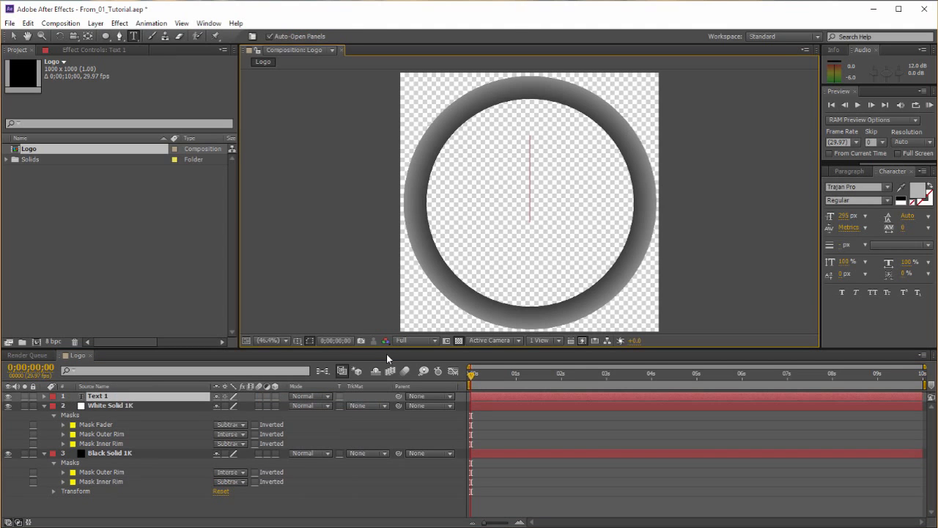
type("ICG")
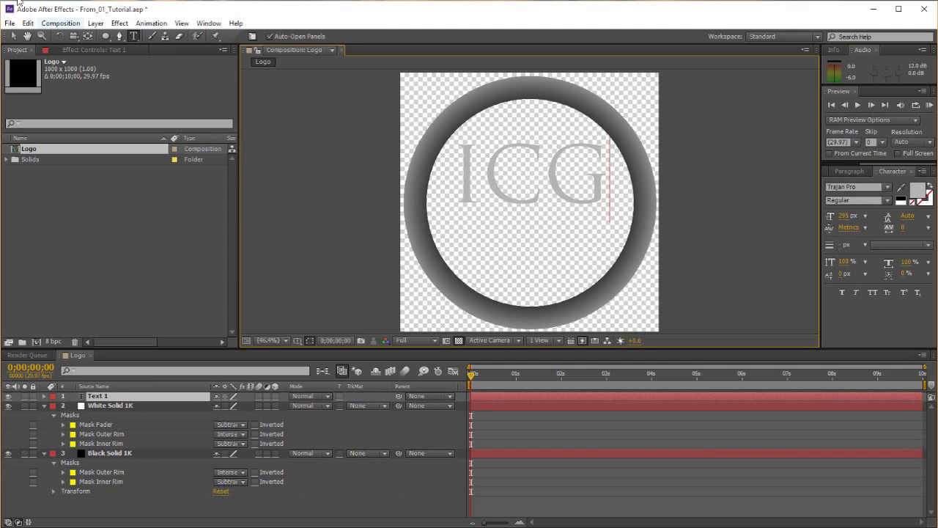
left_click(13, 35)
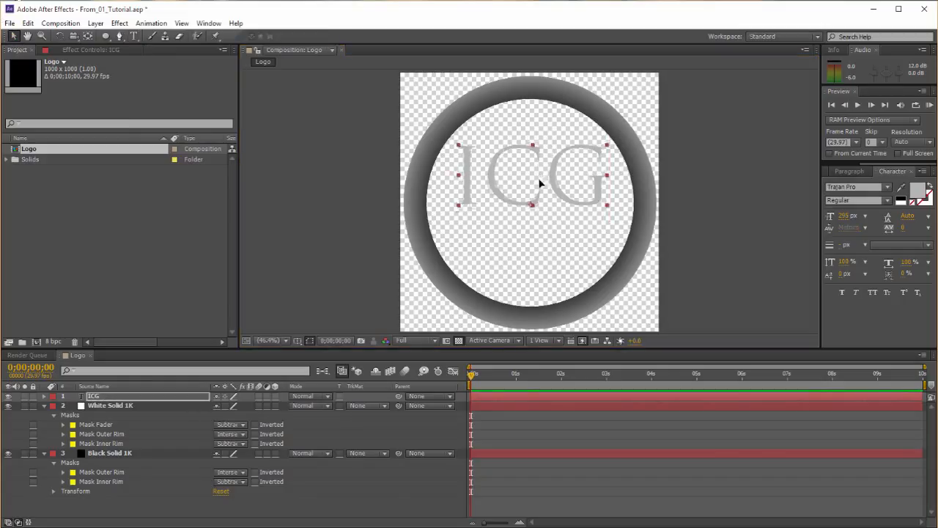
left_click_drag(539, 183, 538, 200)
left_click(215, 463)
- Collapse the mask listings of both solids and turn the transparency grid off
left_click(44, 453)
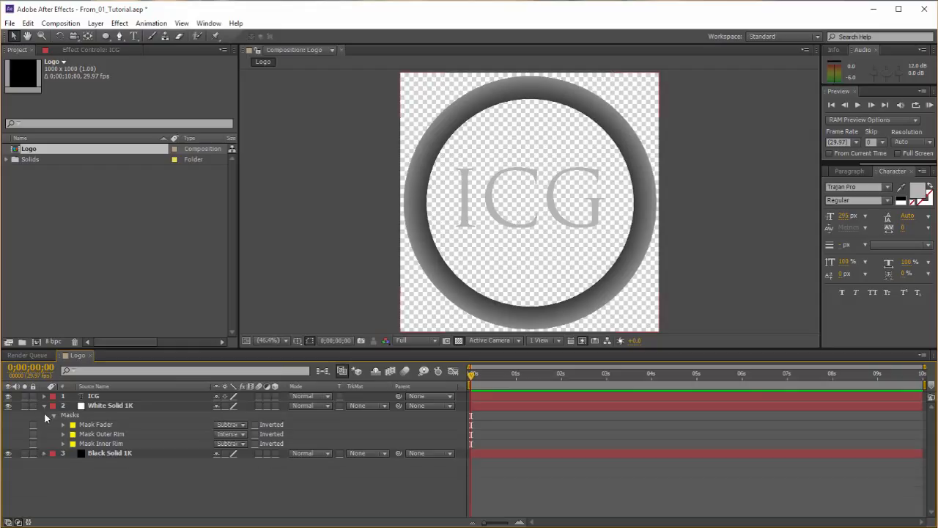
left_click(44, 405)
left_click(458, 340)
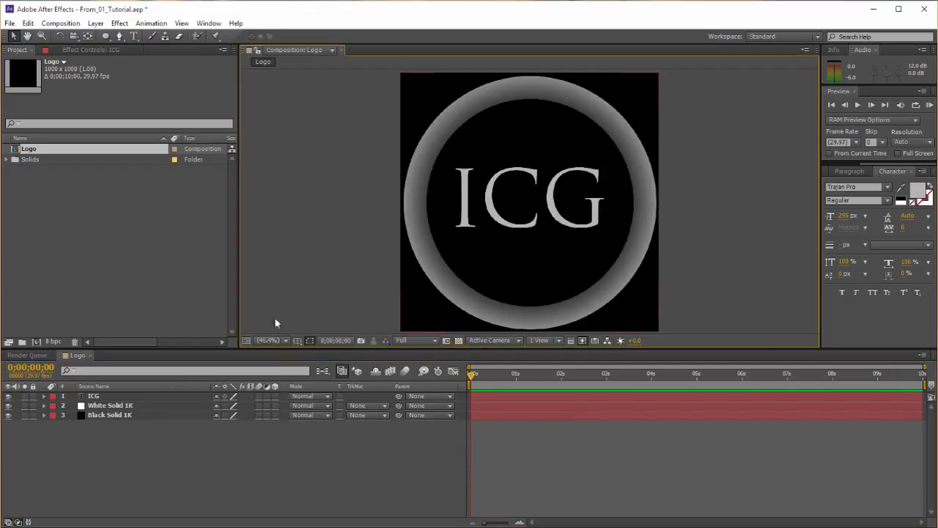
- Create a new composition named "logoForm" with the HDV/HDTV 720 29.97 preset
left_click(52, 271)
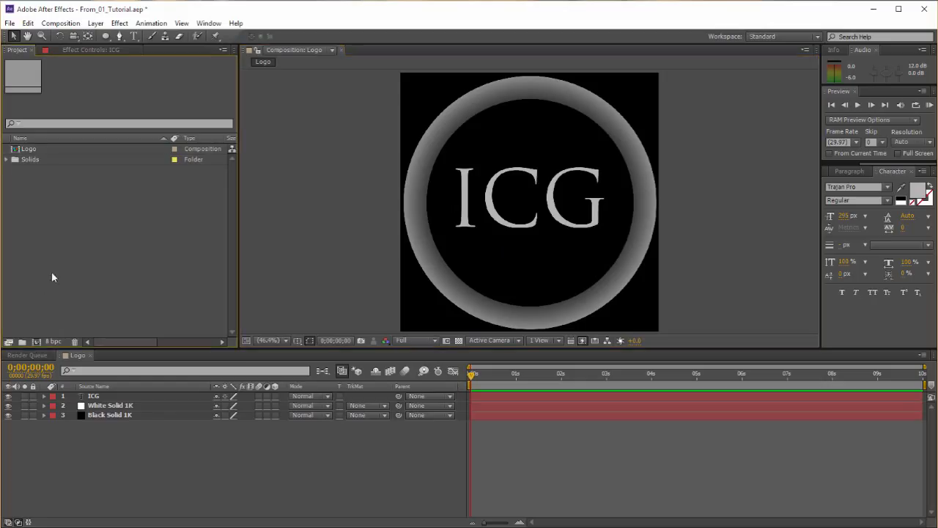
left_click(34, 342)
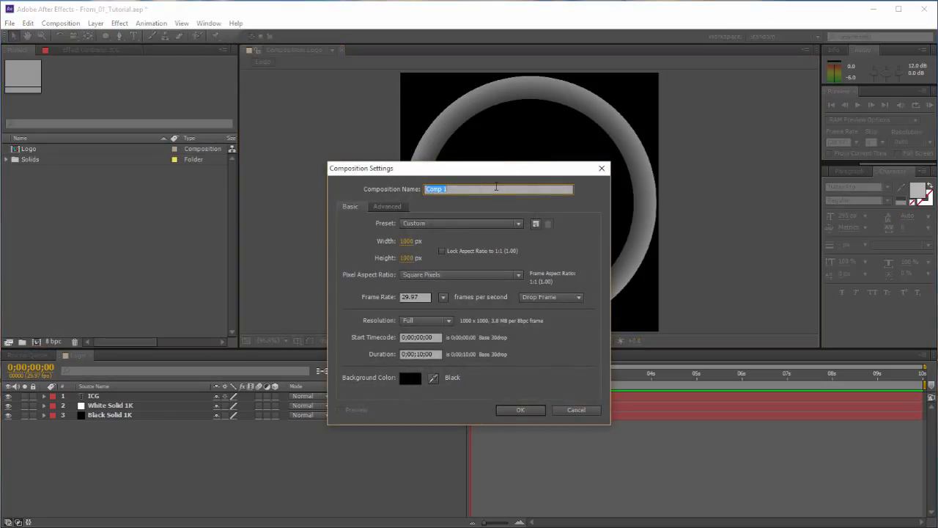
type("Logo")
key("BackSpace")
key("BackSpace")
key("BackSpace")
left_click(455, 223)
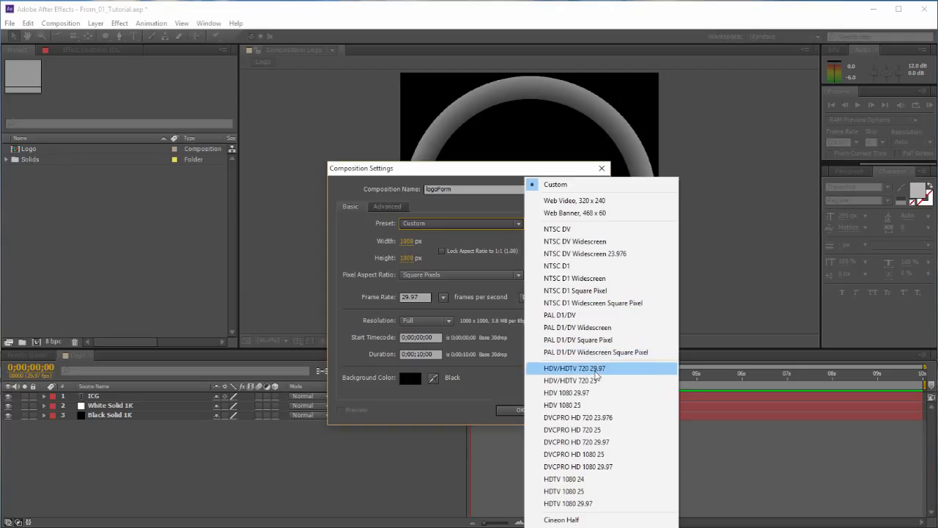
left_click(595, 369)
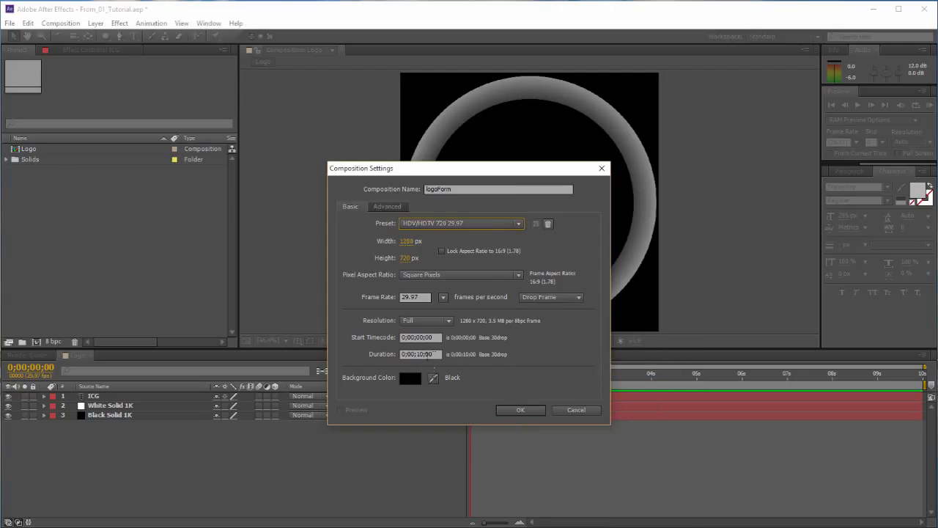
left_click(528, 410)
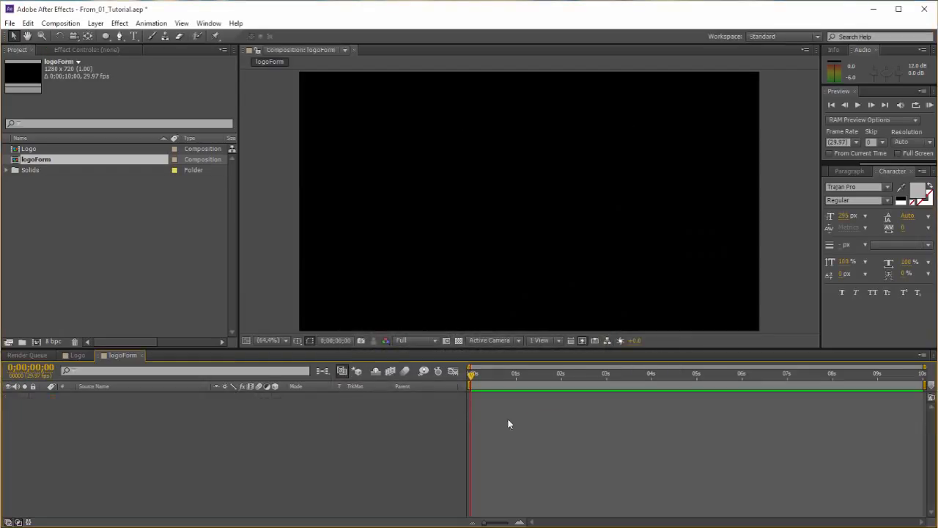
- Place the Logo composition in the logoForm timeline and scale the layer to 70%
left_click_drag(28, 149, 116, 444)
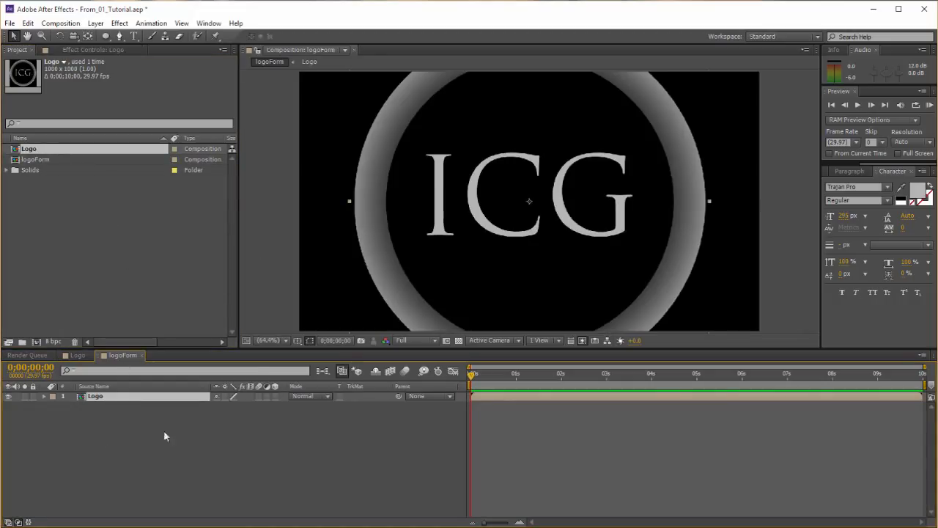
key("s")
left_click(228, 409)
type("70")
key("Return")
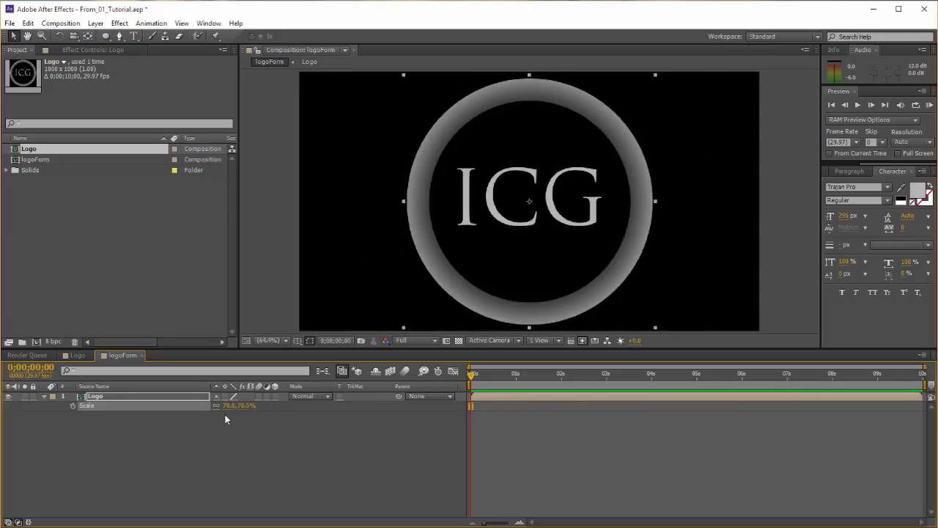
left_click(137, 438)
left_click(121, 388)
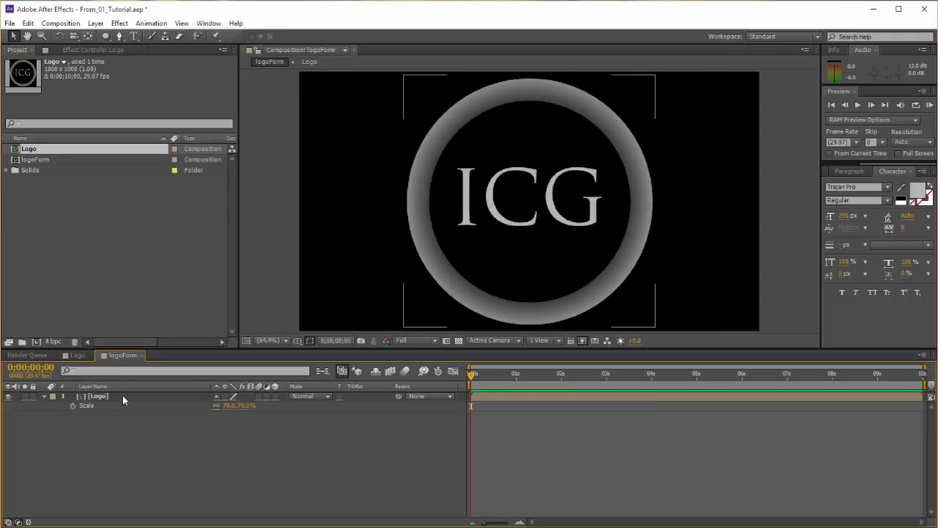
- Clear the effects search and apply the Trapcode Form effect to the Logo layer
left_click(122, 396)
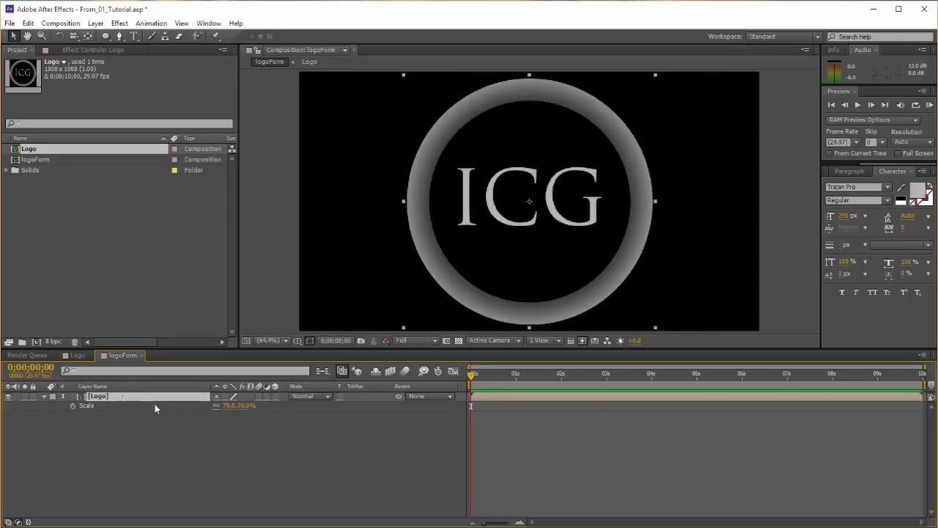
left_click(846, 163)
left_click(844, 172)
left_click(908, 184)
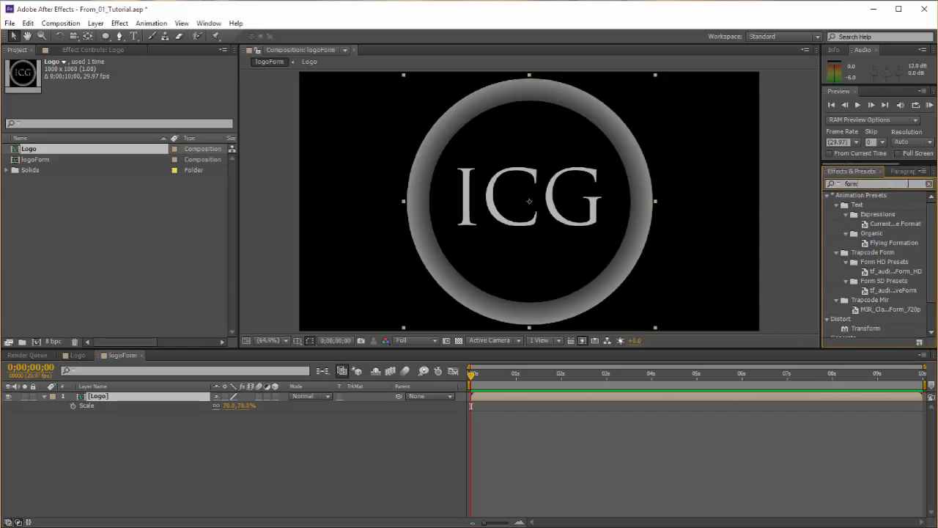
left_click(928, 184)
scroll(833, 333, "down", 5)
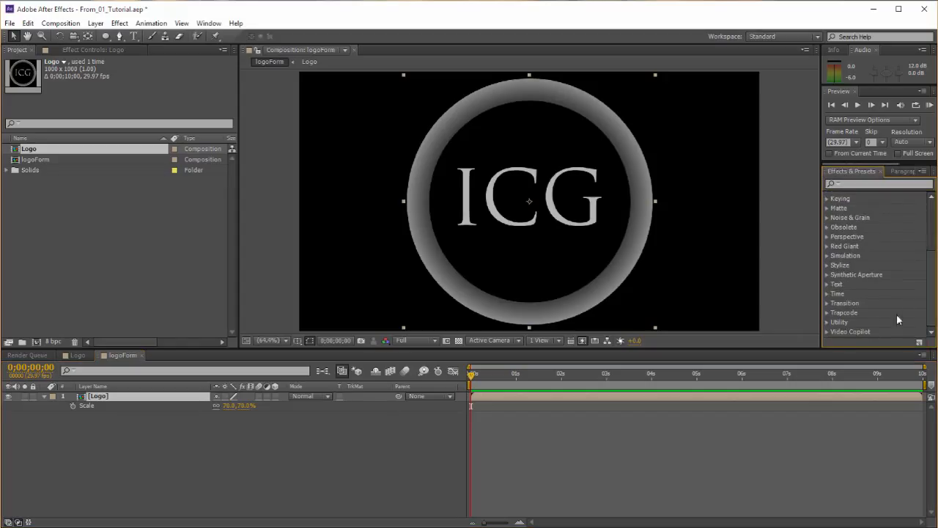
left_click(827, 312)
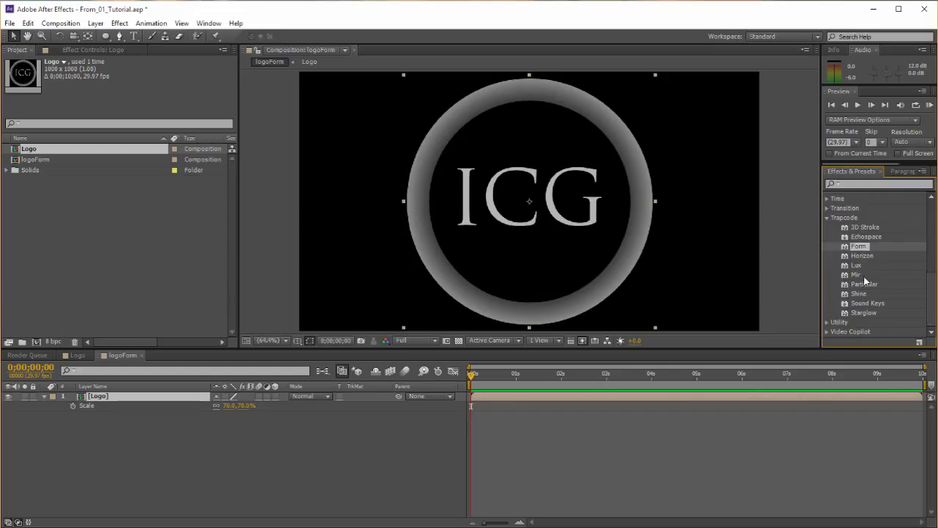
left_click_drag(861, 247, 520, 396)
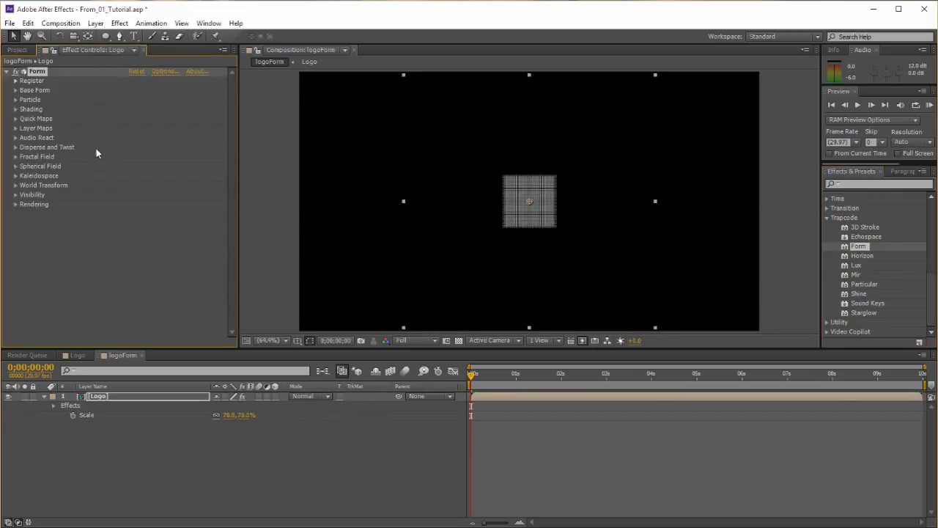
- Set the Form effect's Base Form size to 1000 in X, 1000 in Y and 1 in Z
left_click(16, 91)
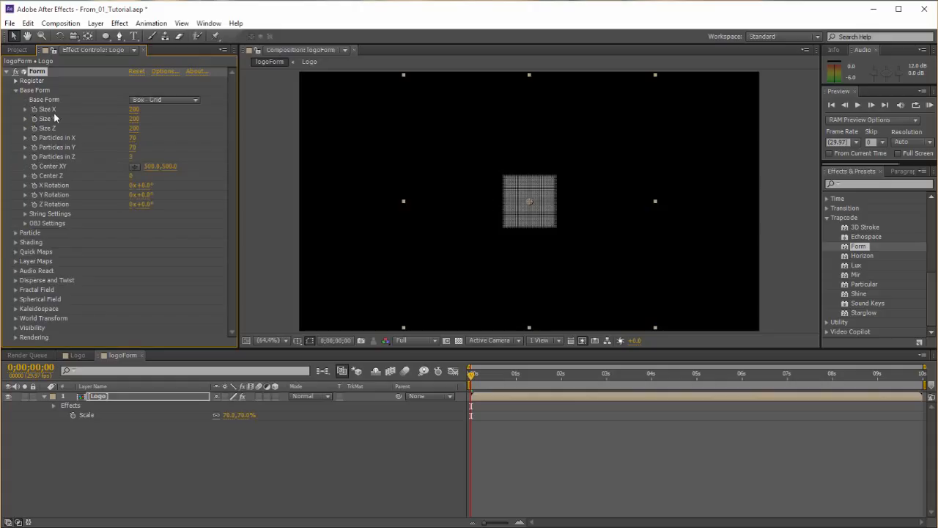
left_click(134, 109)
type("2300")
key("Tab")
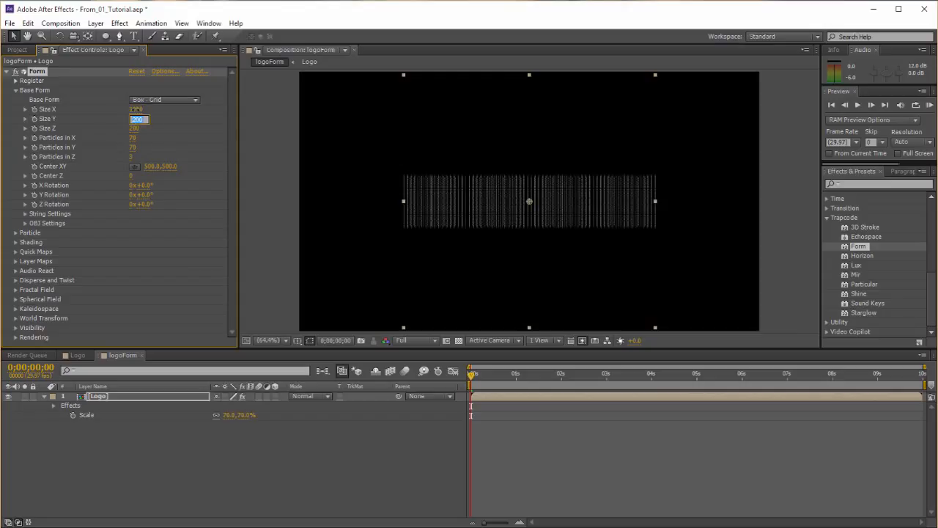
type("1000")
key("Tab")
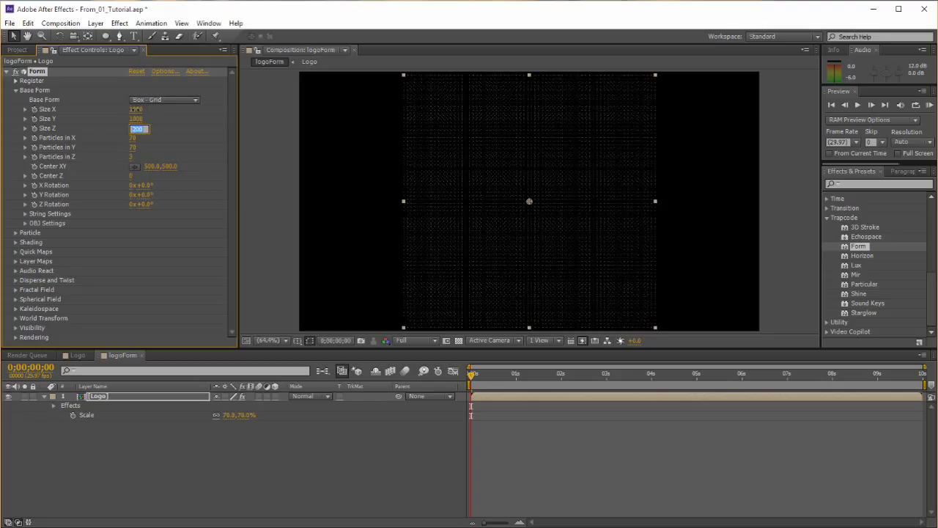
type("1")
key("Tab")
key("Return")
left_click(17, 92)
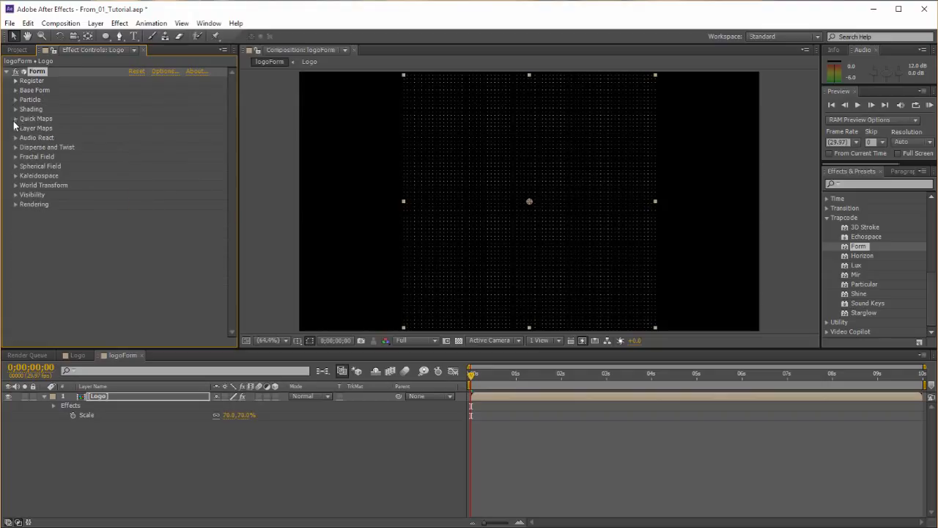
- Map the Logo layer onto the particles' Color and Alpha with RGBA to RGBA functionality over XY
left_click(16, 129)
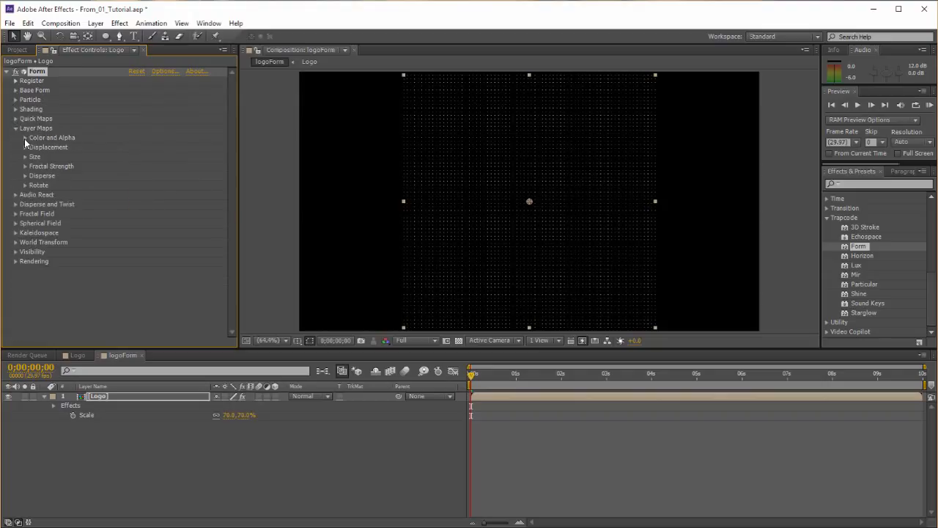
left_click(25, 138)
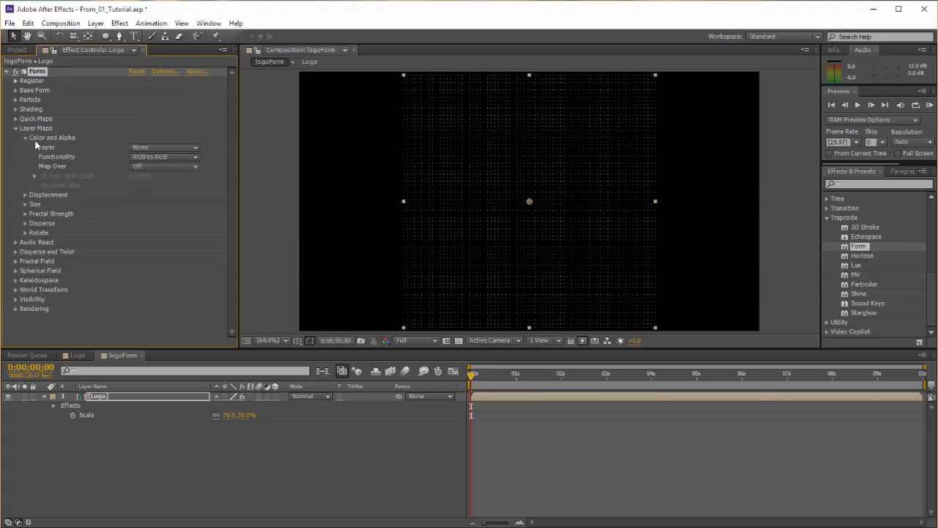
left_click(160, 149)
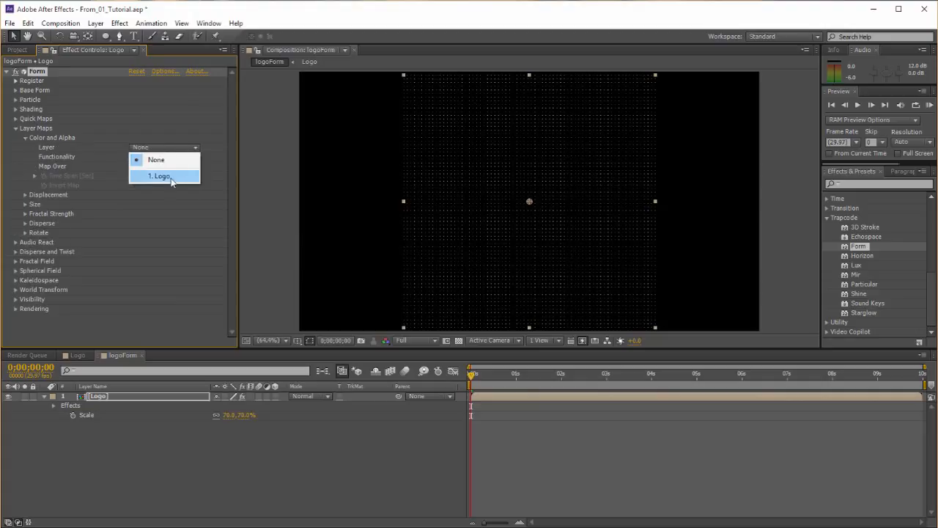
left_click(169, 177)
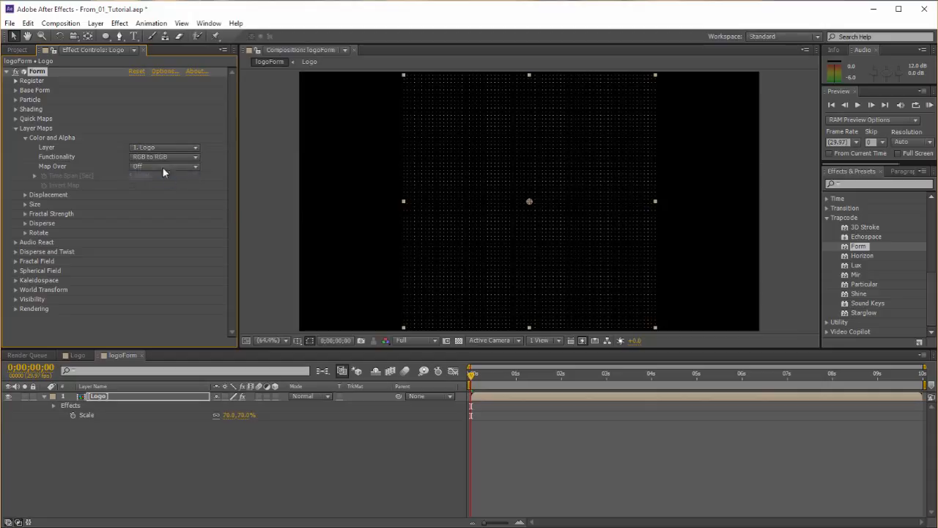
left_click(151, 156)
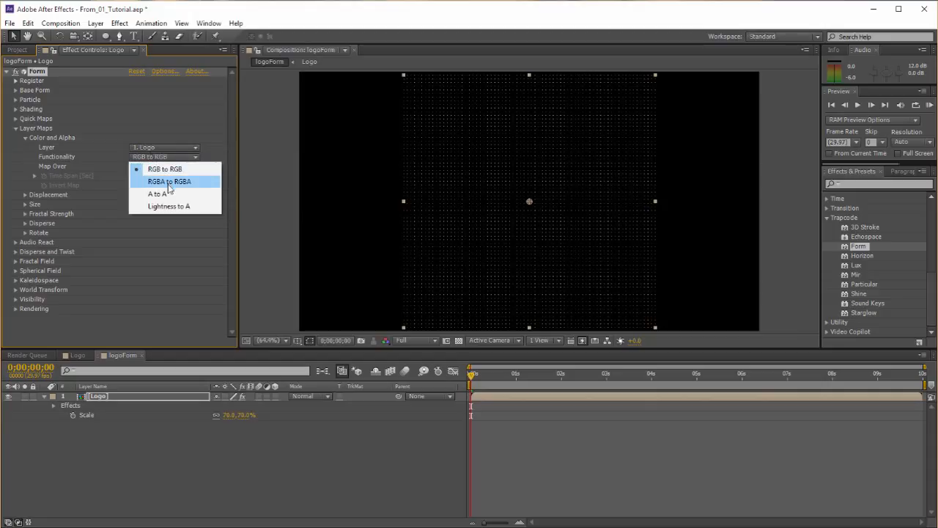
left_click(168, 185)
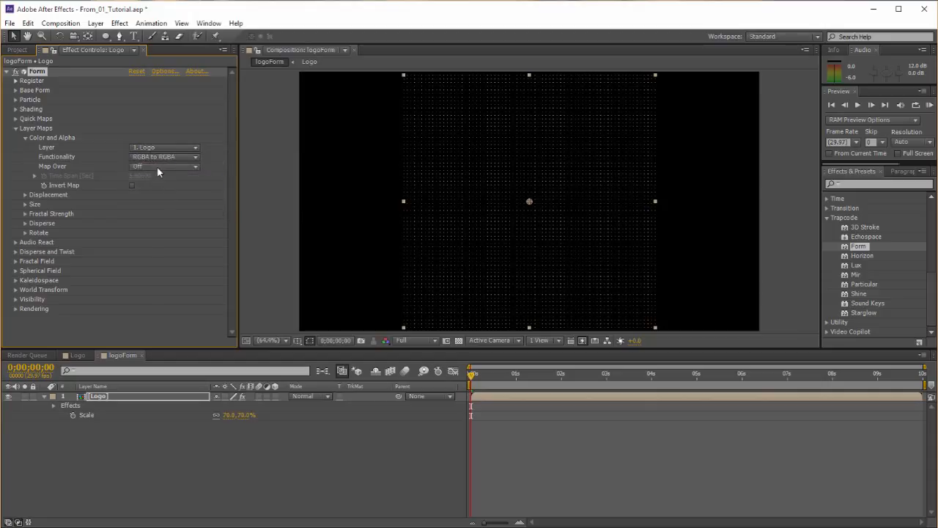
left_click(162, 167)
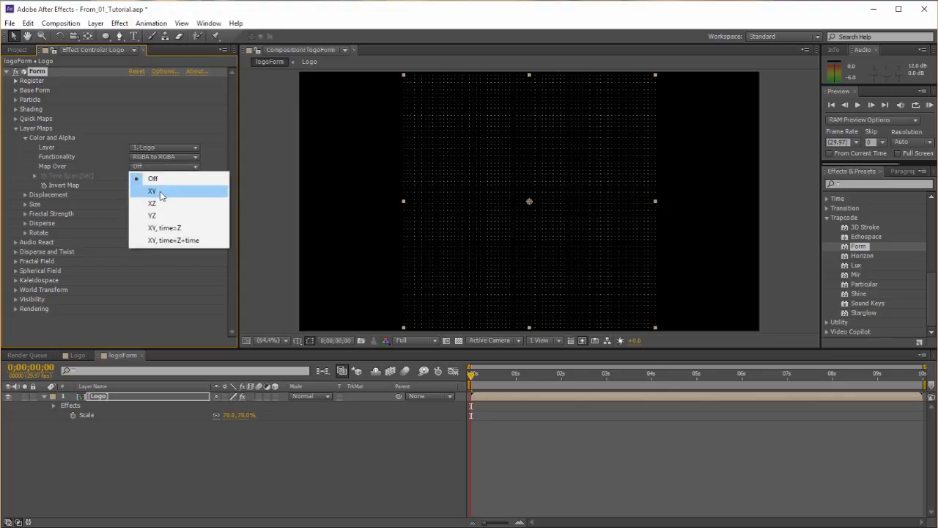
left_click(160, 193)
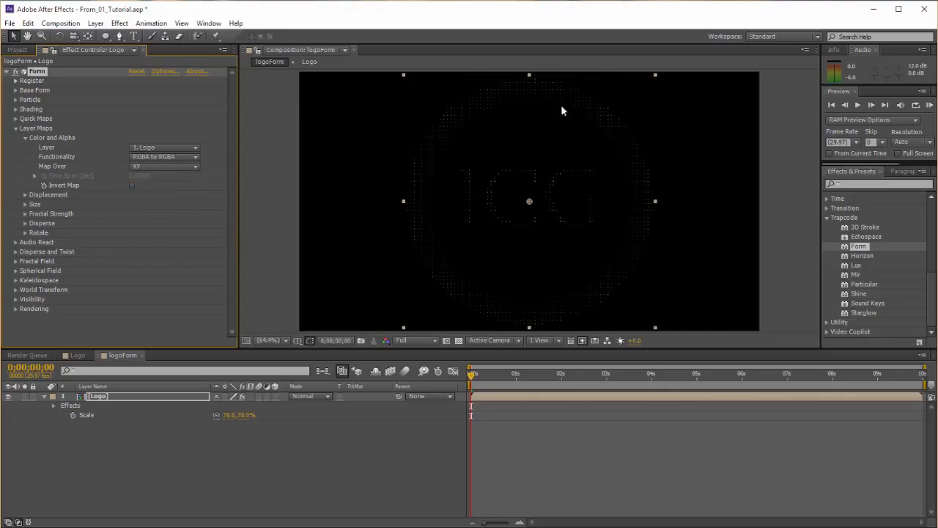
left_click(16, 128)
- Set the Base Form particle counts to 600 in X, 600 in Y and 1 in Z
left_click(15, 89)
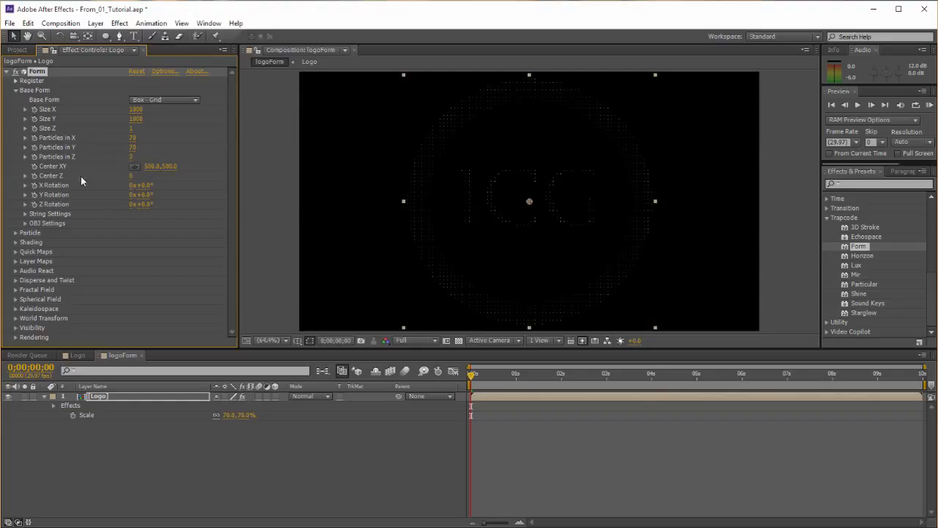
left_click(133, 138)
type("500")
key("Tab")
type("600")
key("Tab")
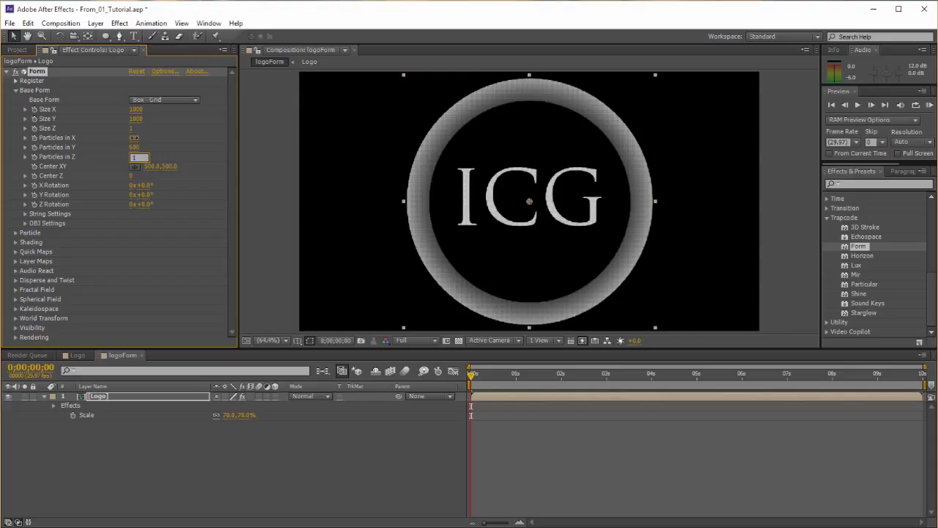
key("Return")
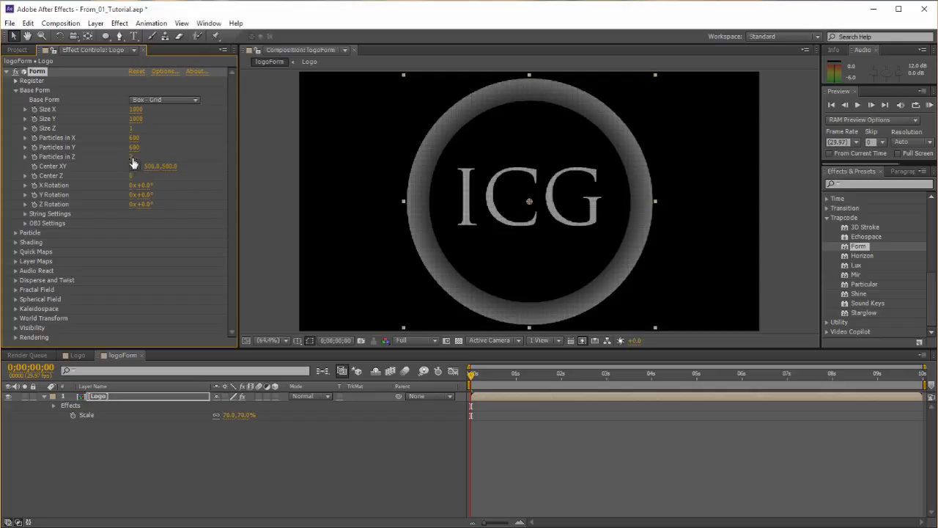
left_click(132, 158)
type("1")
key("Return")
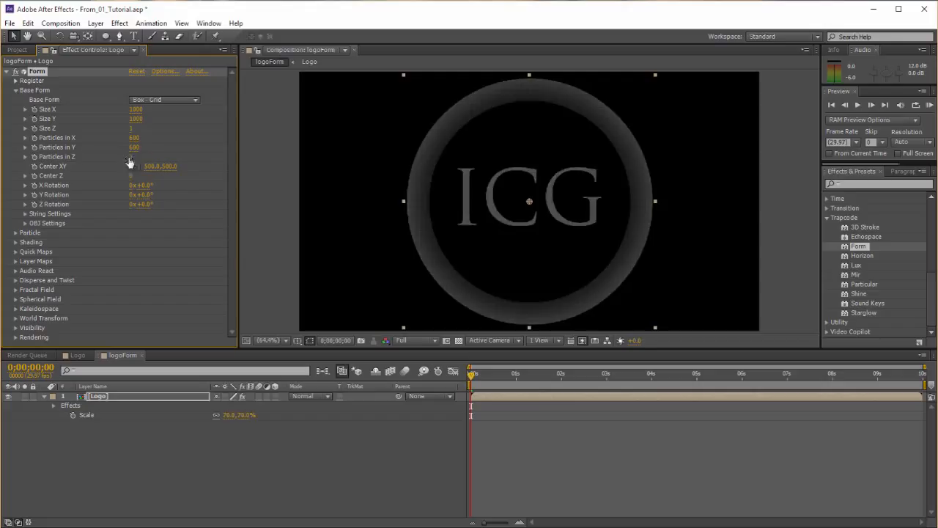
left_click(15, 90)
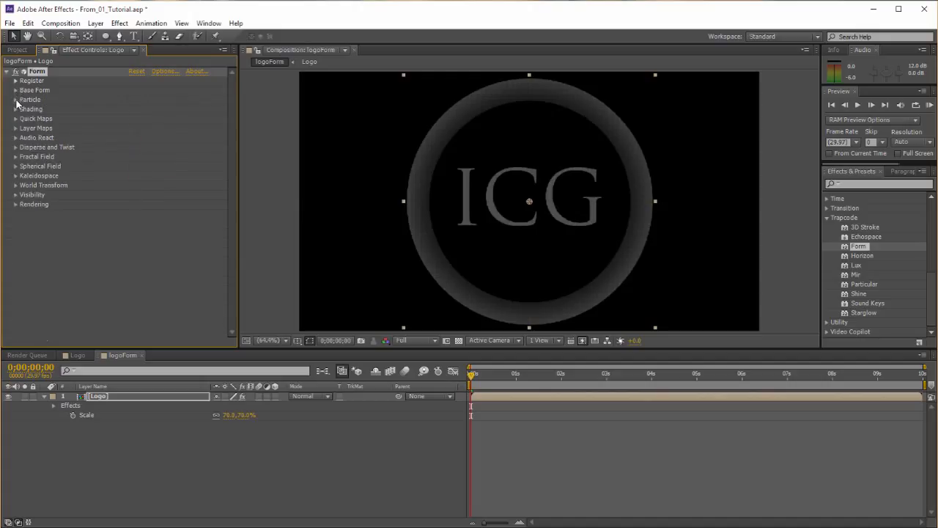
- Set the Form effect's particle Size to 2 and collapse the particle settings
left_click(15, 99)
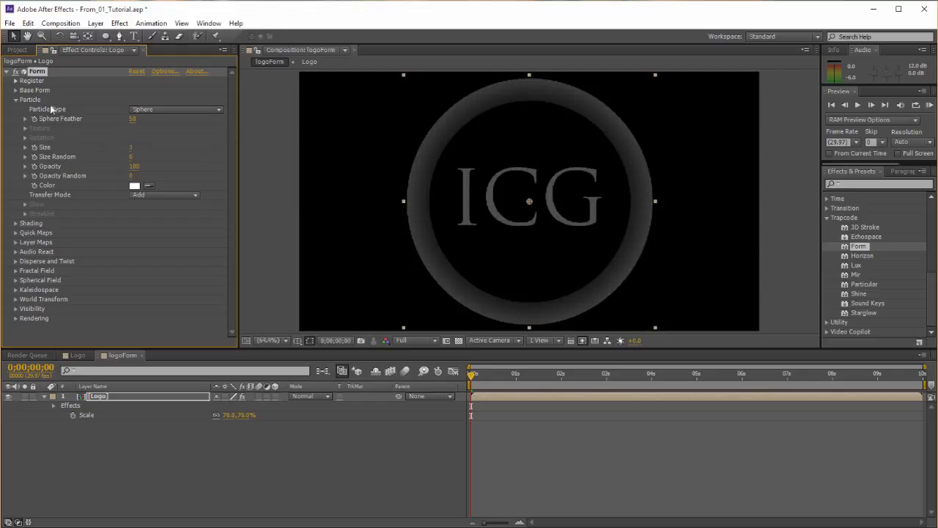
left_click(131, 150)
type("3")
key("Return")
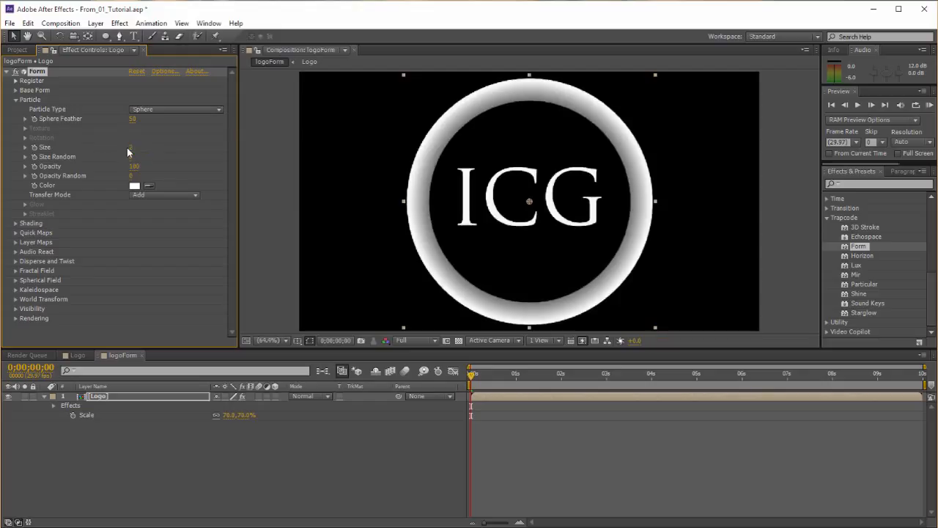
left_click(16, 100)
left_click(15, 90)
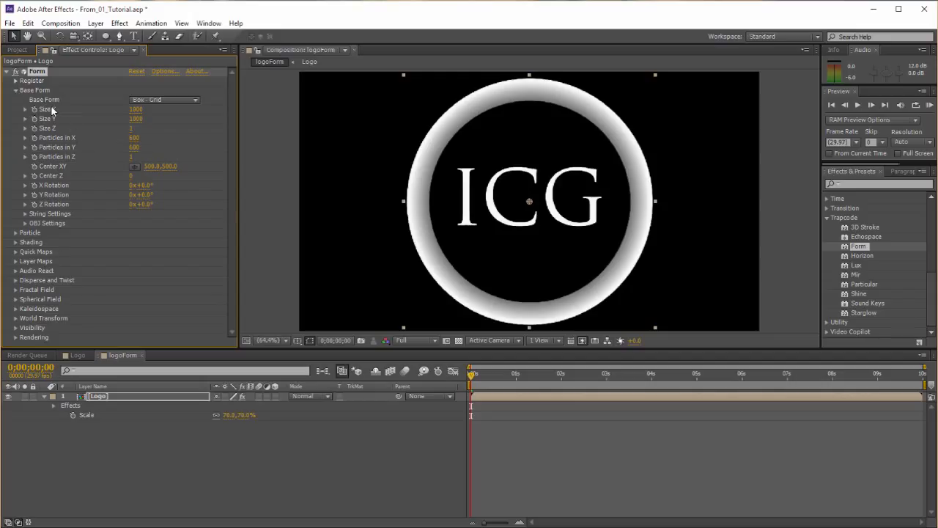
left_click_drag(135, 109, 145, 109)
mouse_move(159, 114)
left_mouse_down()
mouse_move(167, 178)
mouse_move(151, 130)
left_mouse_up()
left_click(15, 90)
- Try a higher Size Random value on the Form particles and undo it
left_click(15, 100)
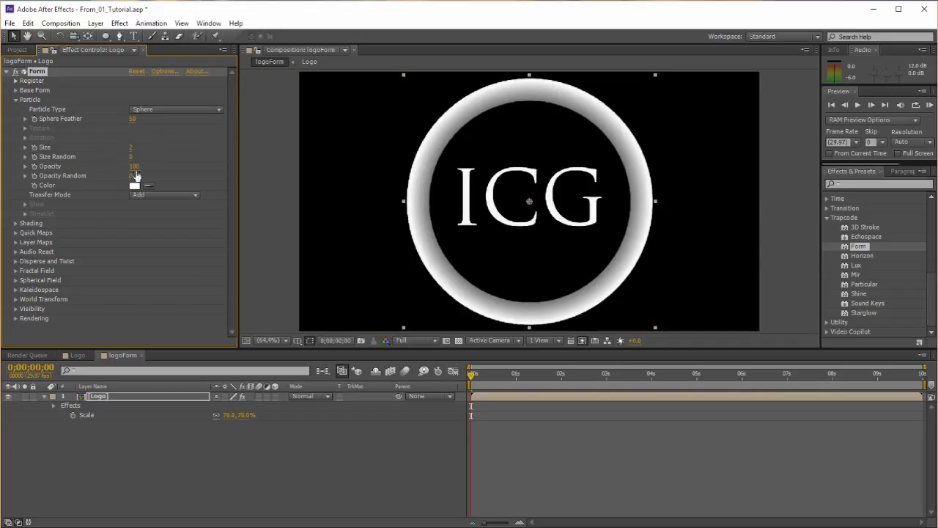
mouse_move(135, 170)
left_mouse_down()
mouse_move(117, 170)
mouse_move(150, 176)
mouse_move(132, 175)
left_mouse_up()
left_click_drag(132, 158, 177, 158)
key("ctrl+z")
left_click(15, 101)
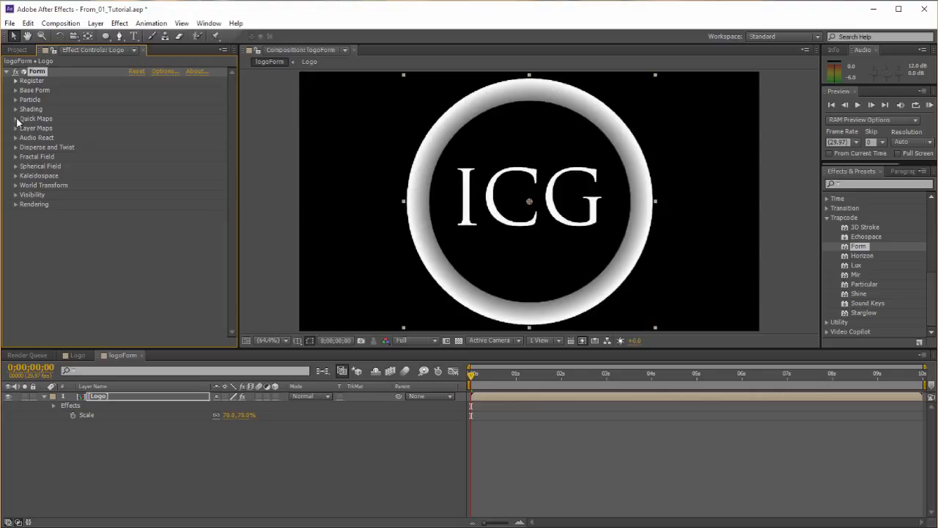
- Try a Twist of 7 on the Form particles, undo it, and set Disperse to 103
left_click(16, 147)
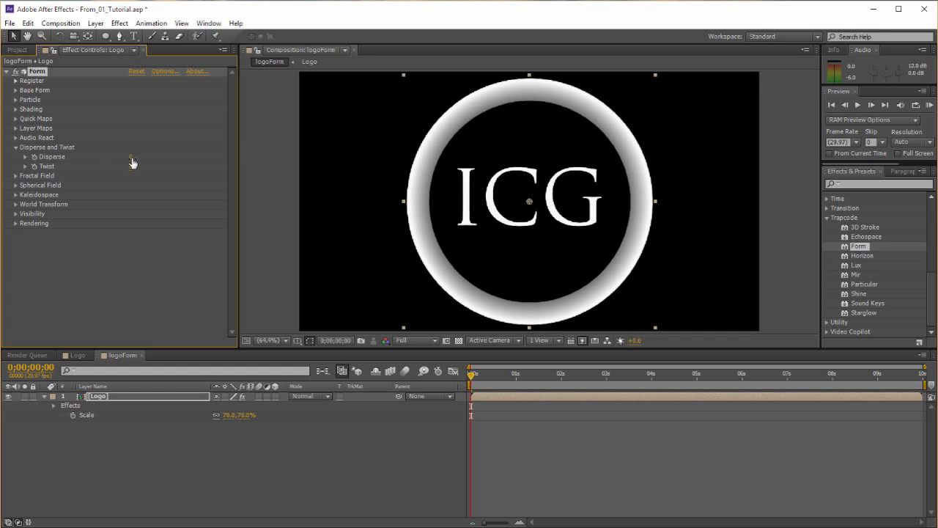
left_click_drag(132, 161, 180, 179)
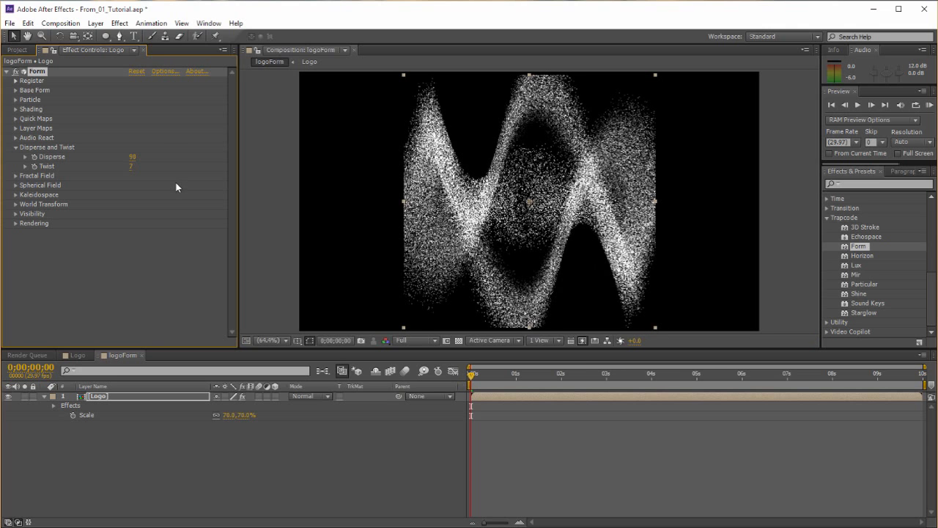
key("ctrl+z")
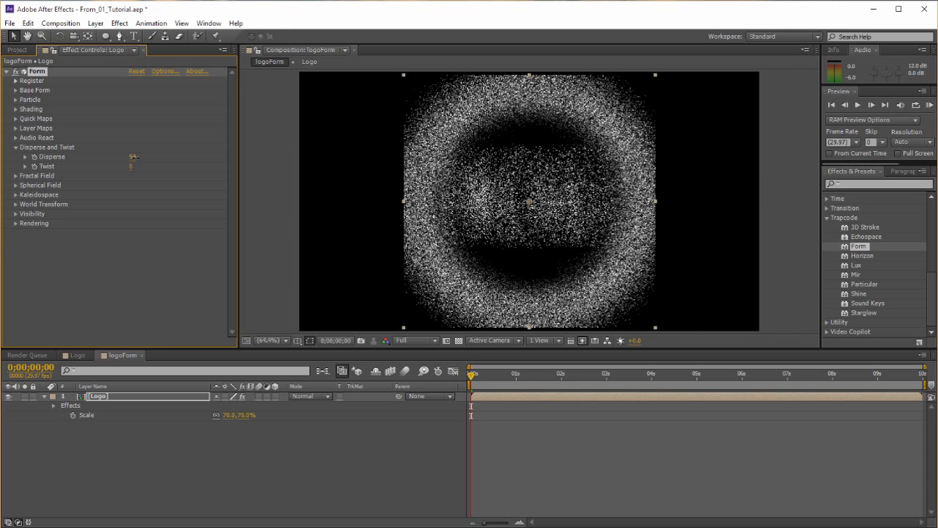
mouse_move(133, 158)
left_mouse_down()
mouse_move(117, 154)
mouse_move(137, 156)
left_mouse_up()
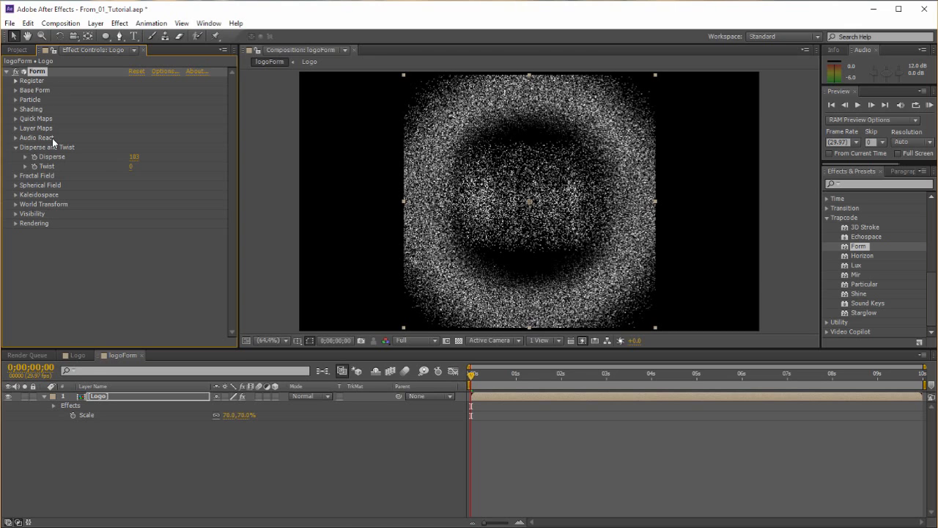
- Inspect the source Logo composition, return to the logoForm composition and select its Form effect
left_click(78, 356)
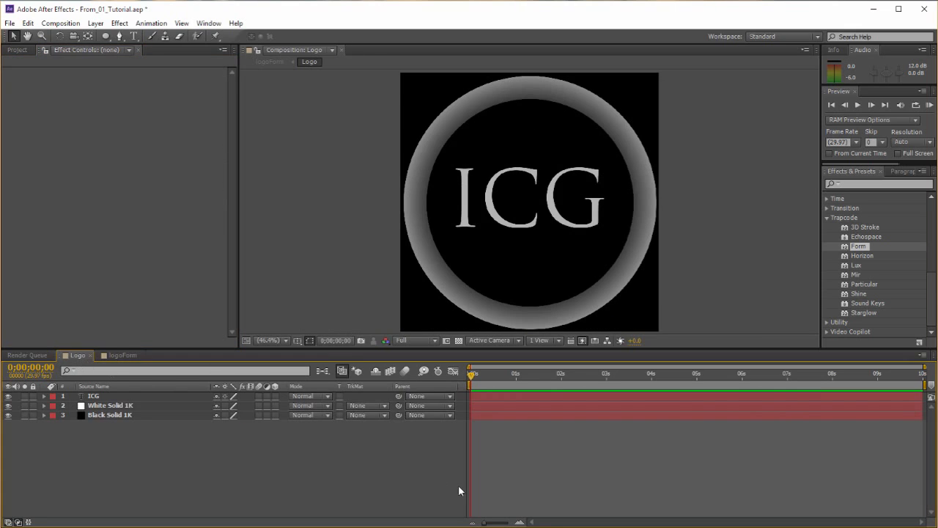
left_click(122, 355)
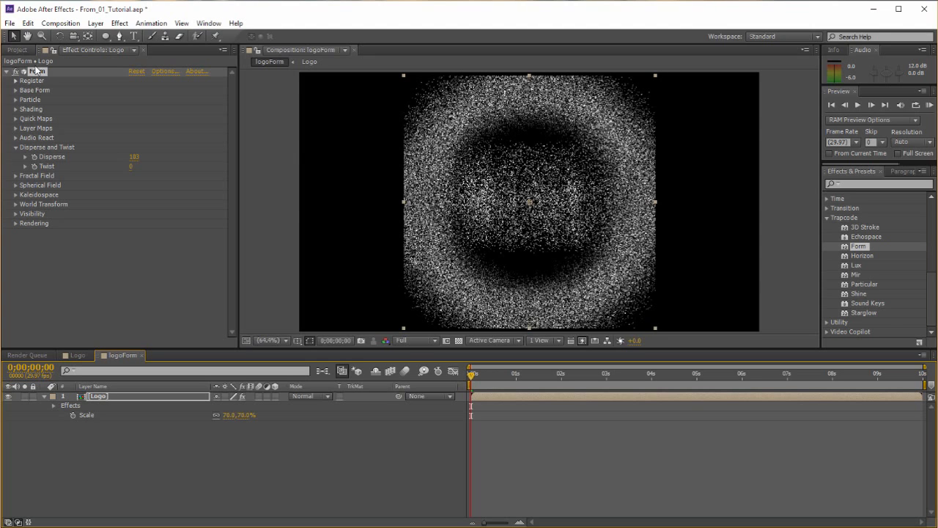
left_click(56, 257)
left_click(38, 72)
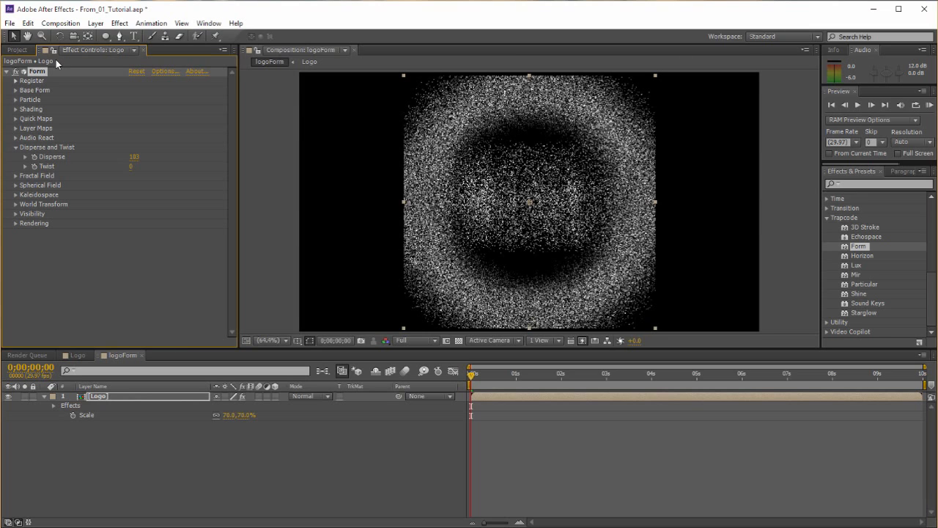
- Create a new composition named "logoFix 720p" with the HDV/HDTV 720 29.97 preset
left_click(17, 49)
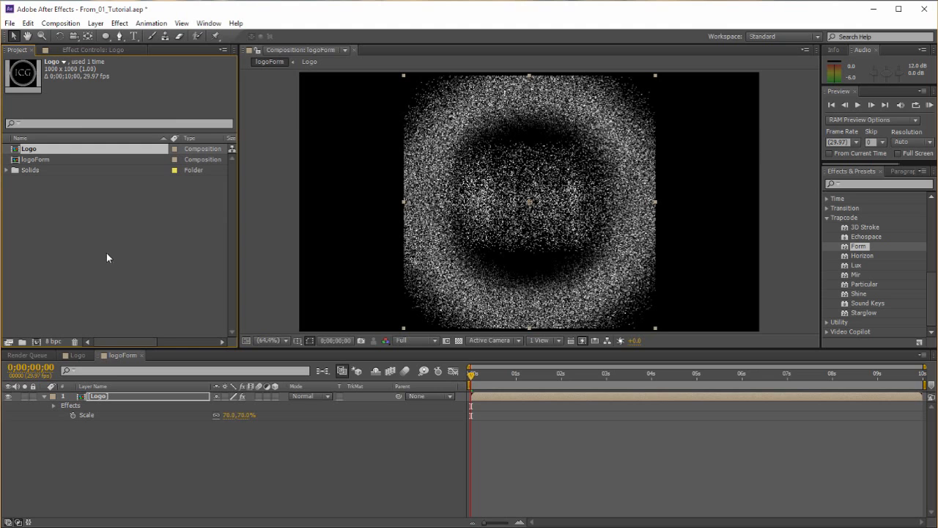
left_click(36, 342)
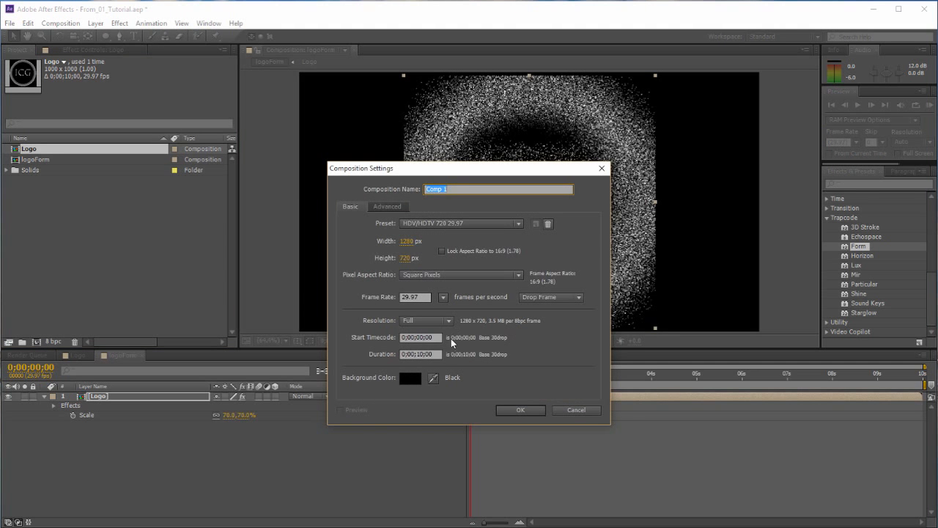
type("logoFix 720p")
left_click(522, 410)
- Place the Logo composition in the logoFix 720p timeline and scale its layer to 70%
left_click_drag(33, 149, 188, 435)
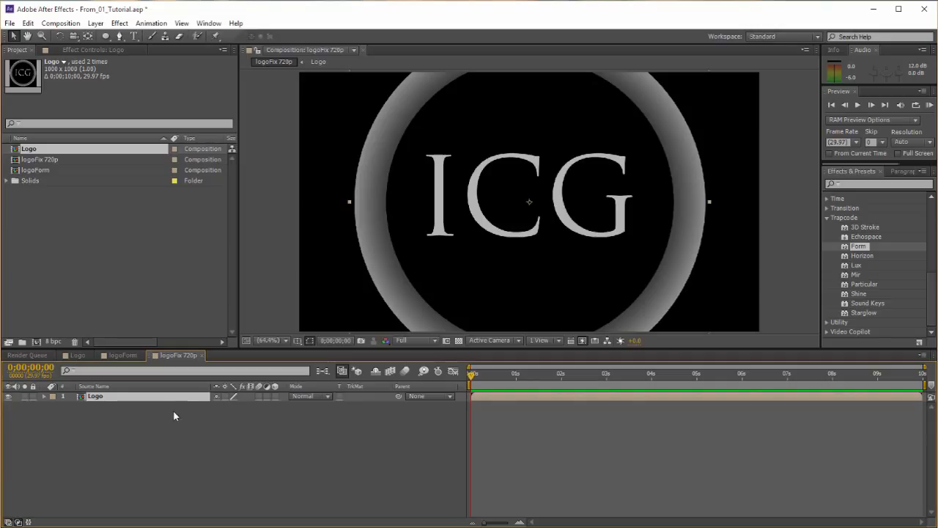
key("s")
left_click(228, 405)
type("70")
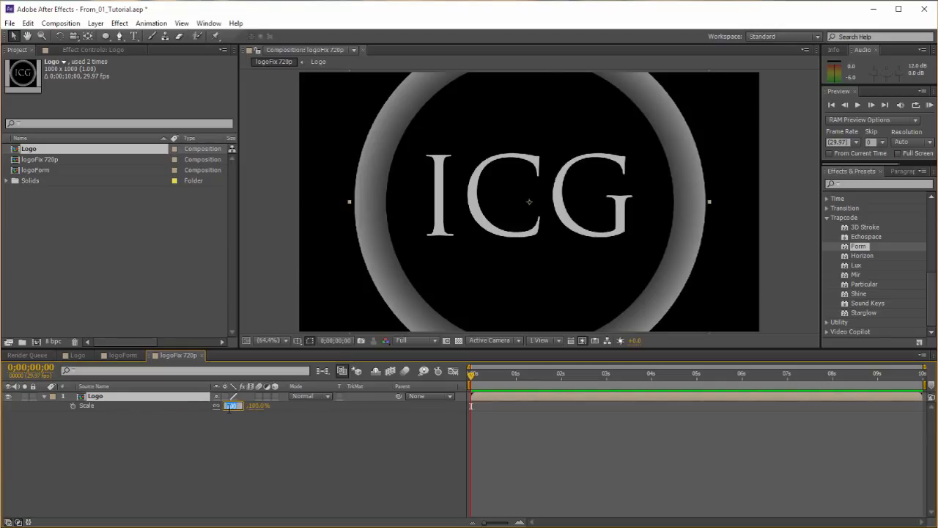
key("Return")
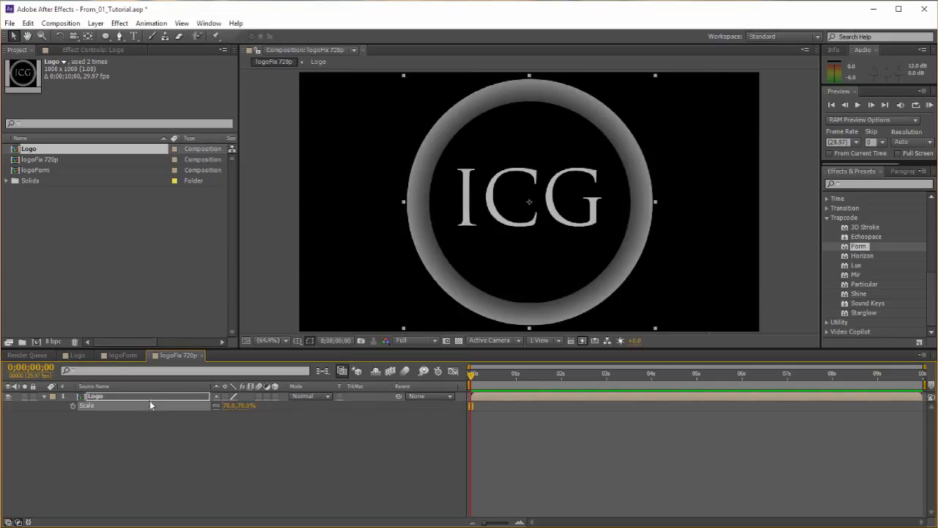
- Close the Logo composition's timeline and return to the logoForm composition
left_click(77, 356)
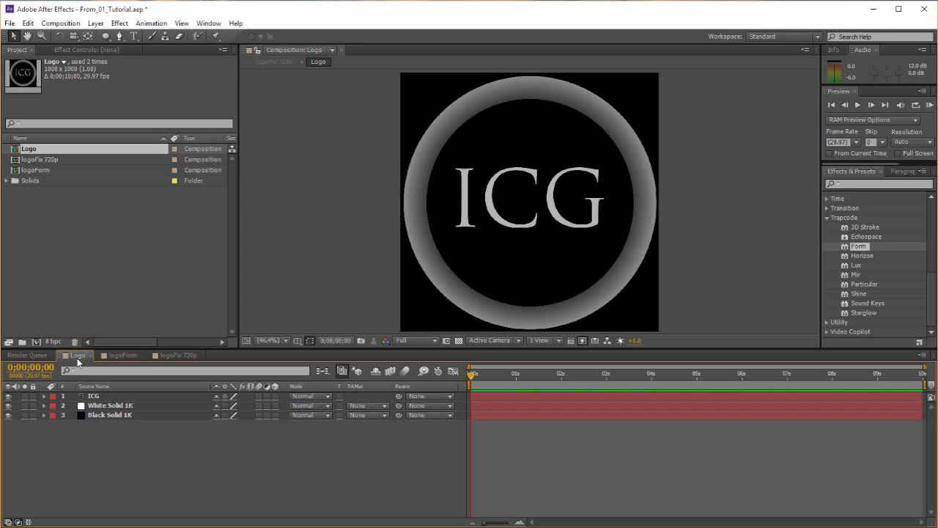
left_click(115, 355)
left_click(81, 354)
left_click(90, 356)
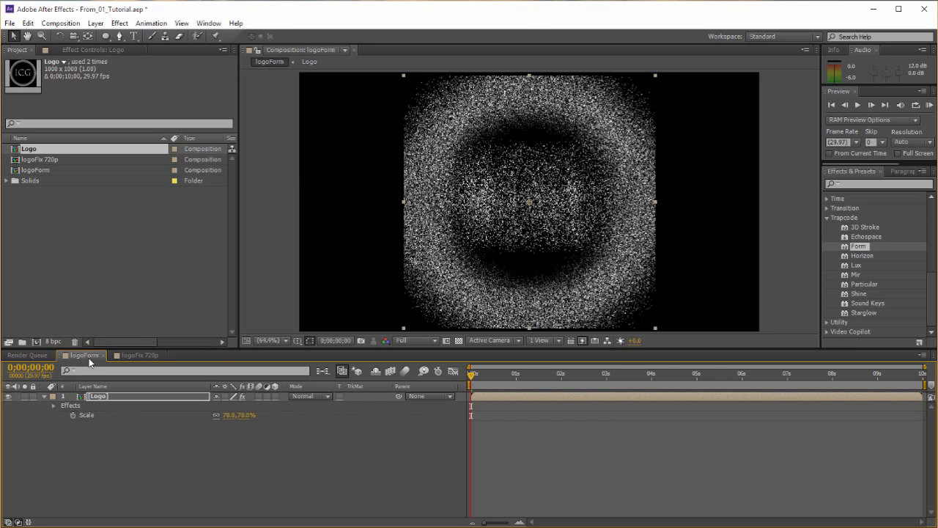
- Replace the source of the Logo layer in logoForm with the logoFix 720p composition, keeping the Form effect
left_click(44, 396)
left_click(118, 445)
left_click(101, 397)
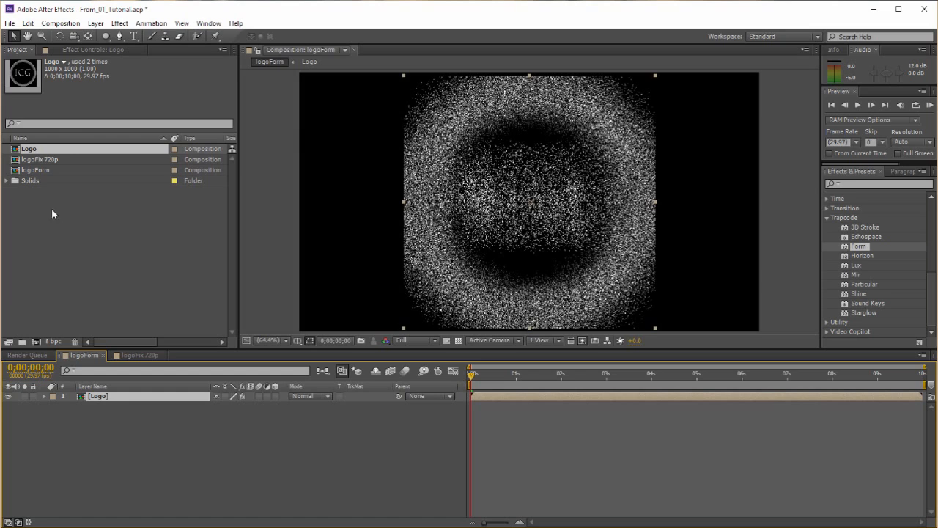
left_click(44, 161)
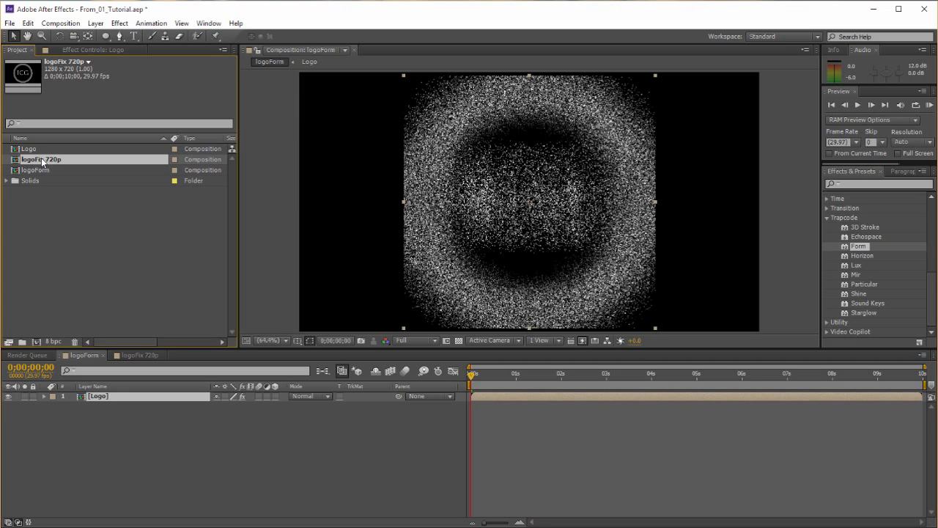
left_click_drag(41, 157, 108, 396)
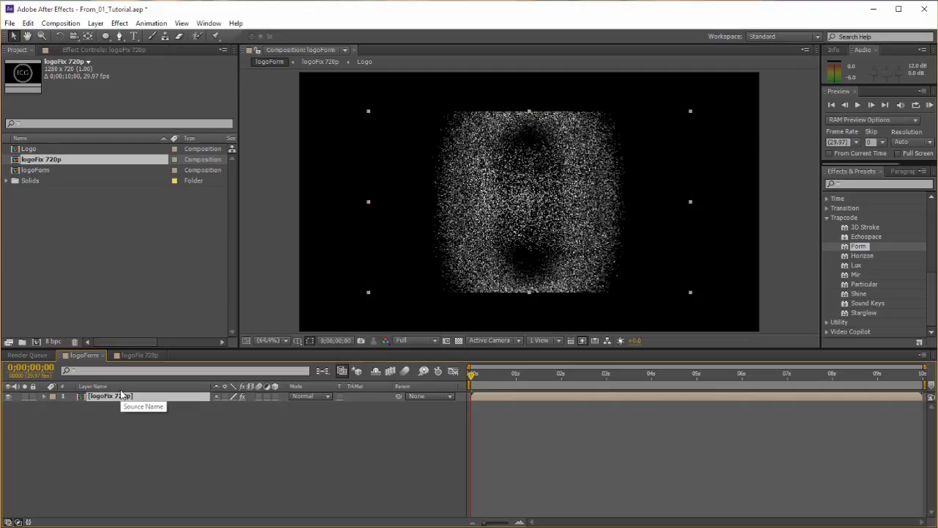
- Set the scale of the logoFix 720p layer to 100%
key("s")
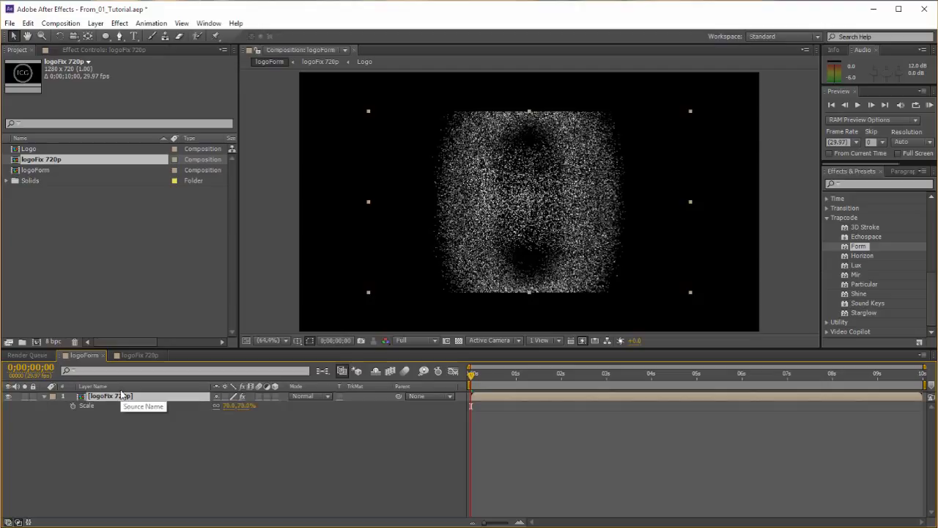
left_click(226, 408)
type("100")
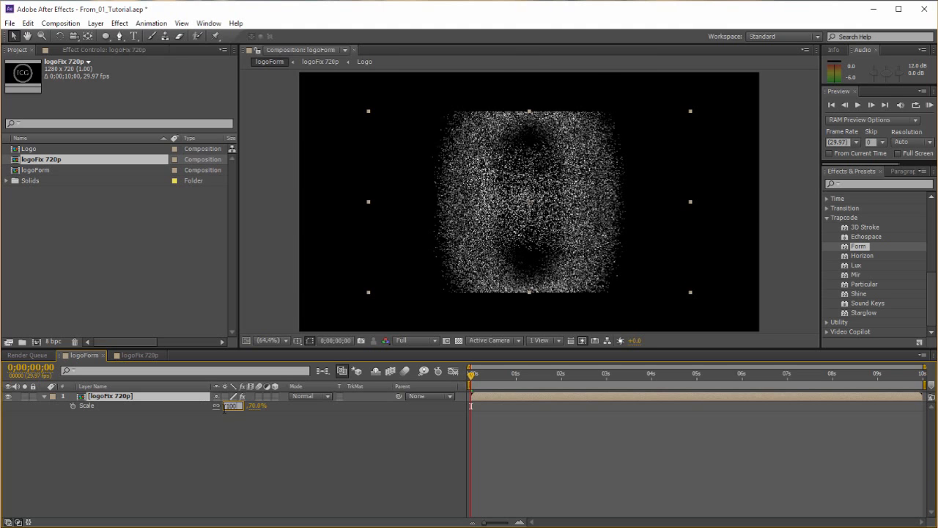
key("Return")
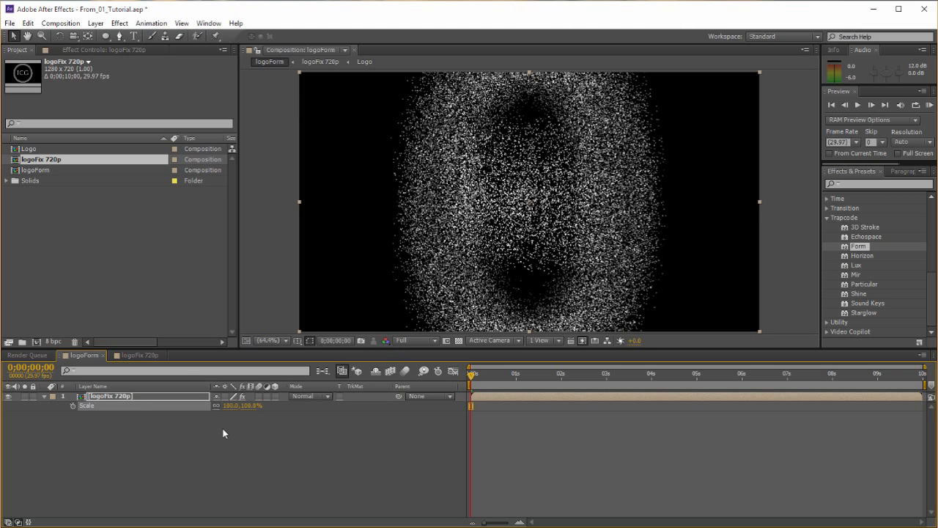
- Set the Form effect's base Size X to 1280 and Size Y to 720, and lower Disperse to 61
left_click(88, 50)
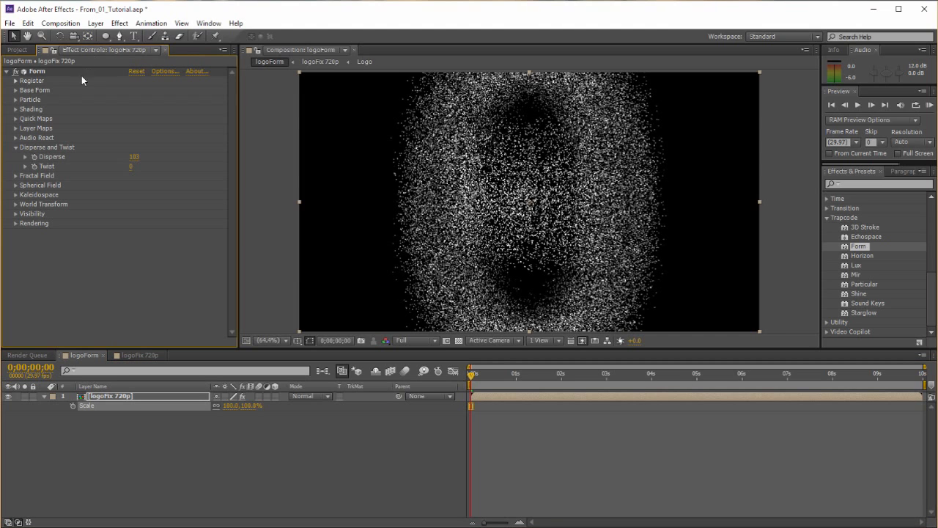
left_click(15, 90)
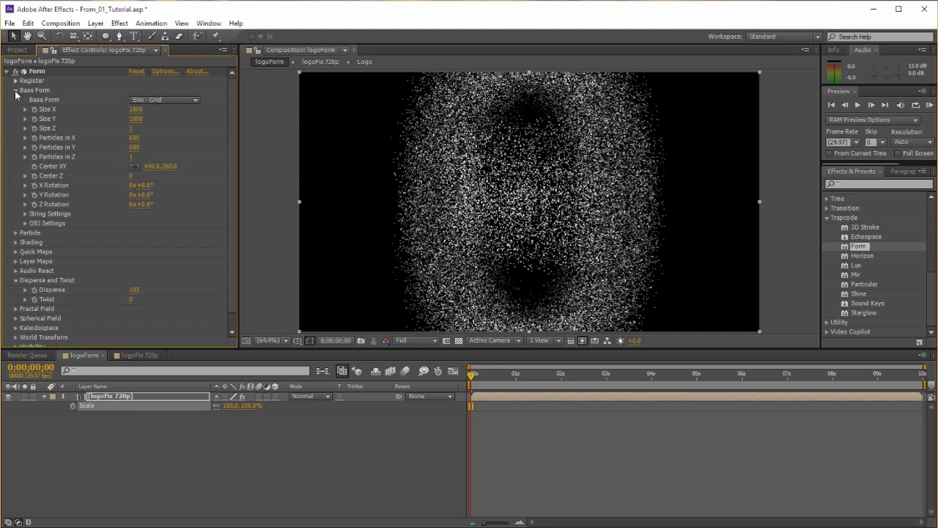
left_click(136, 109)
type("1280")
key("Tab")
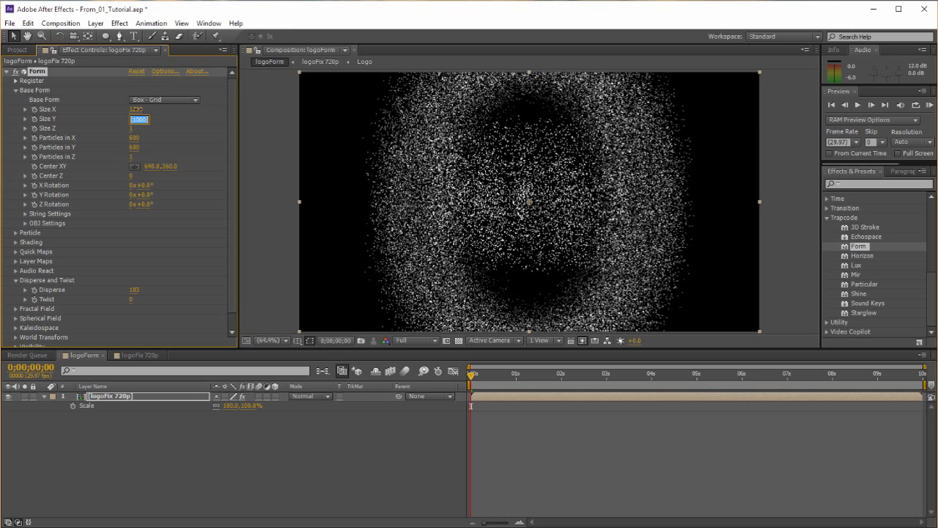
type("720")
key("Return")
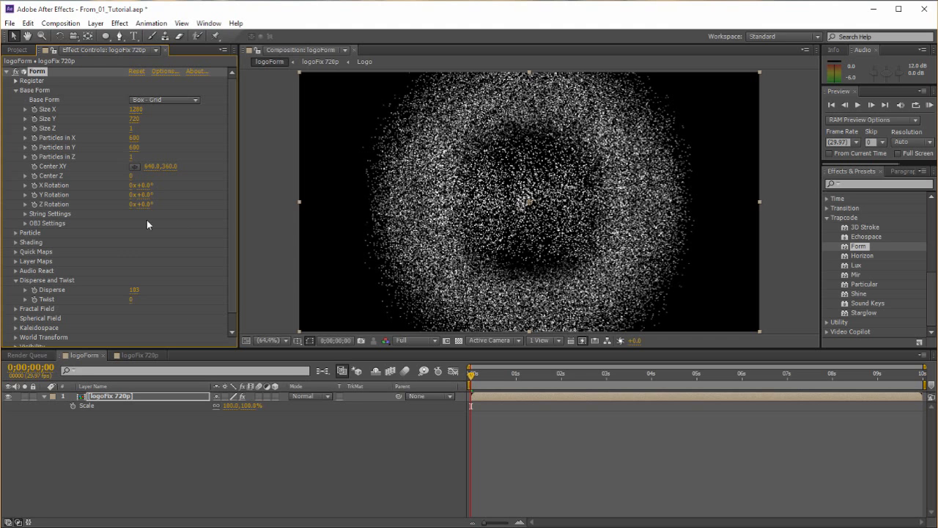
left_click_drag(112, 286, 158, 292)
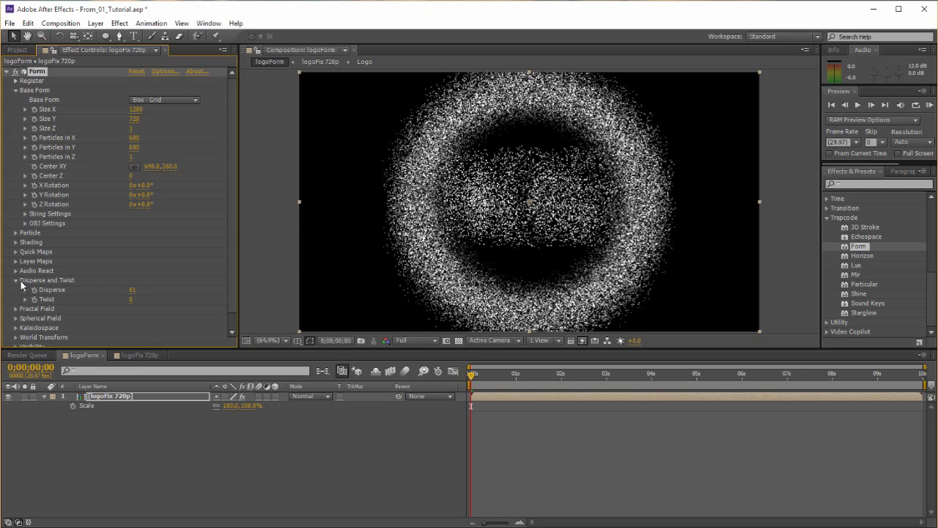
left_click(16, 281)
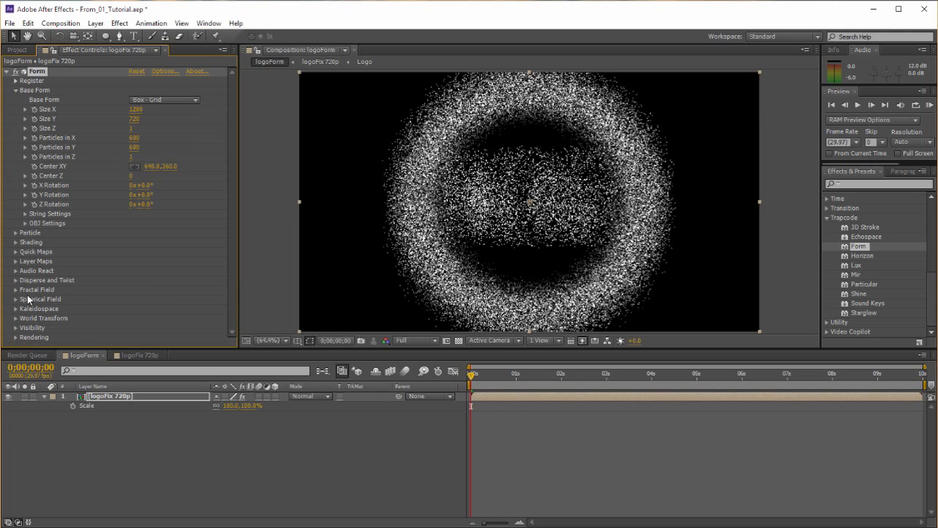
- Try a Fractal Field Displace of 63 on the Form particles and reset it to 0
left_click(16, 289)
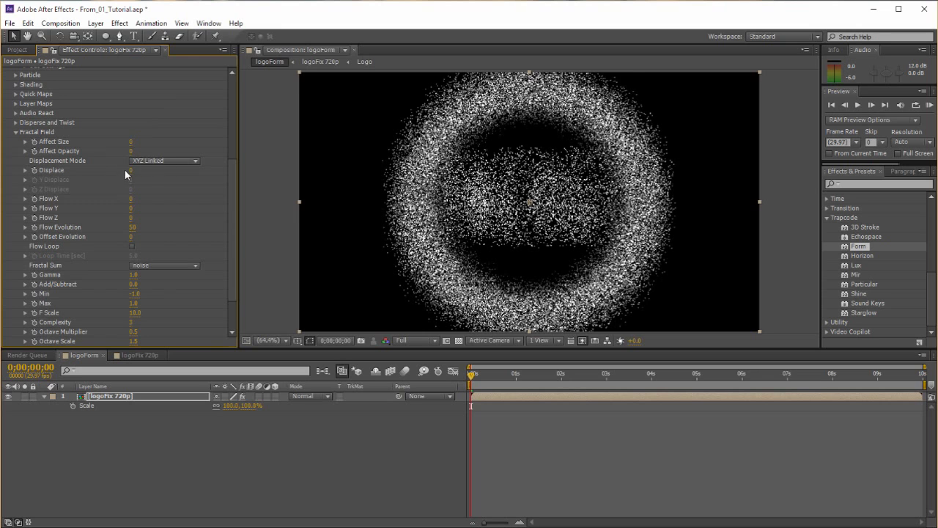
left_click_drag(132, 171, 176, 180)
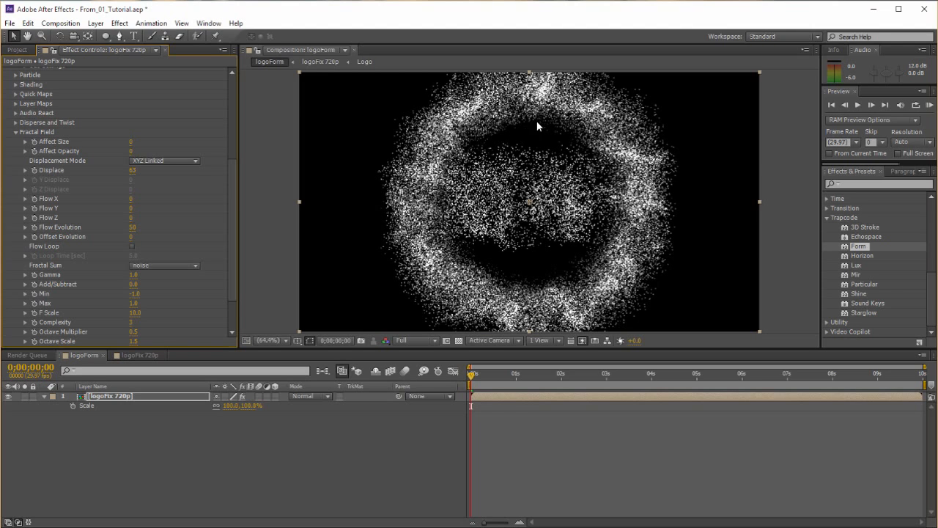
left_click(133, 173)
type("0")
key("Return")
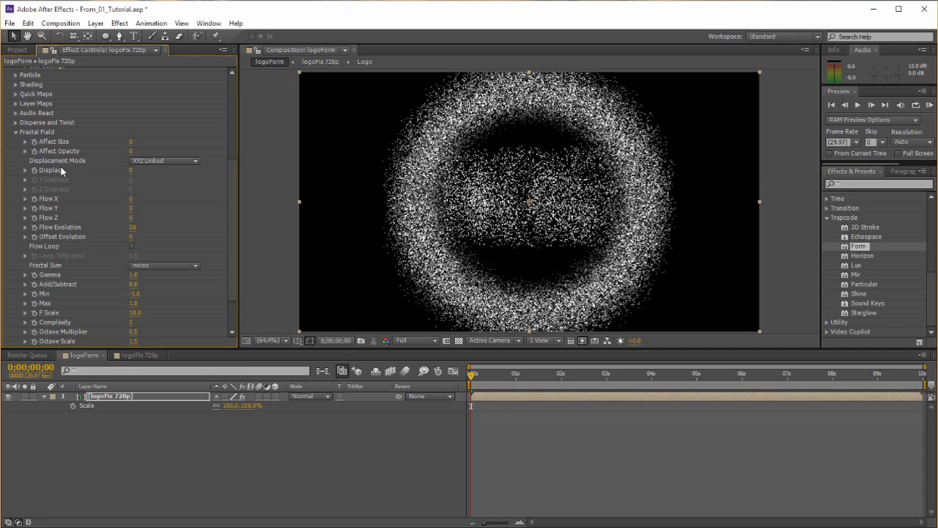
- Try a Fractal Field Affect Size of 14 and an Affect Opacity of 85, returning both to 0
left_click_drag(131, 141, 222, 146)
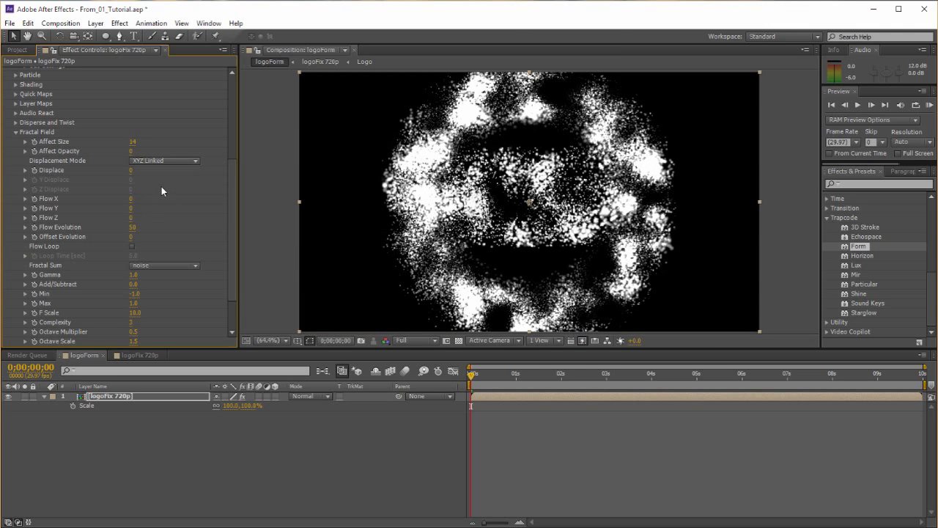
key("ctrl+z")
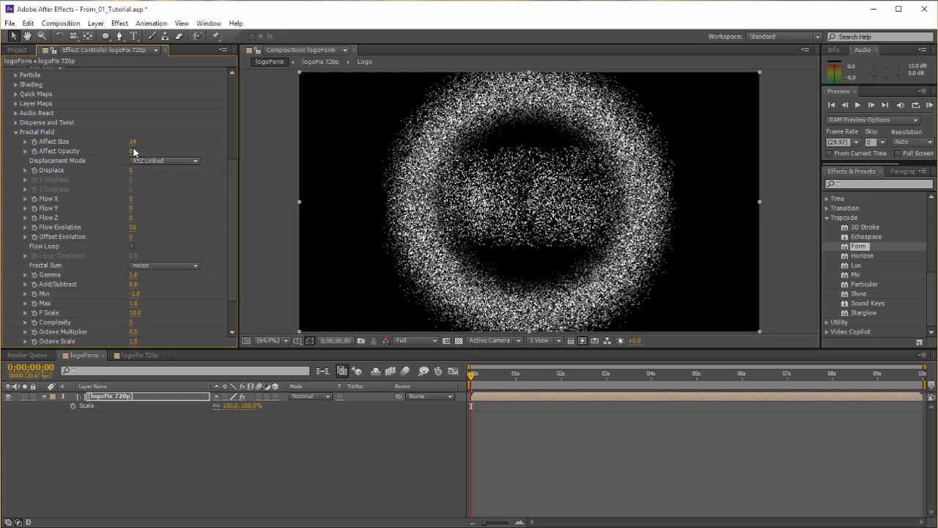
left_click_drag(132, 151, 169, 153)
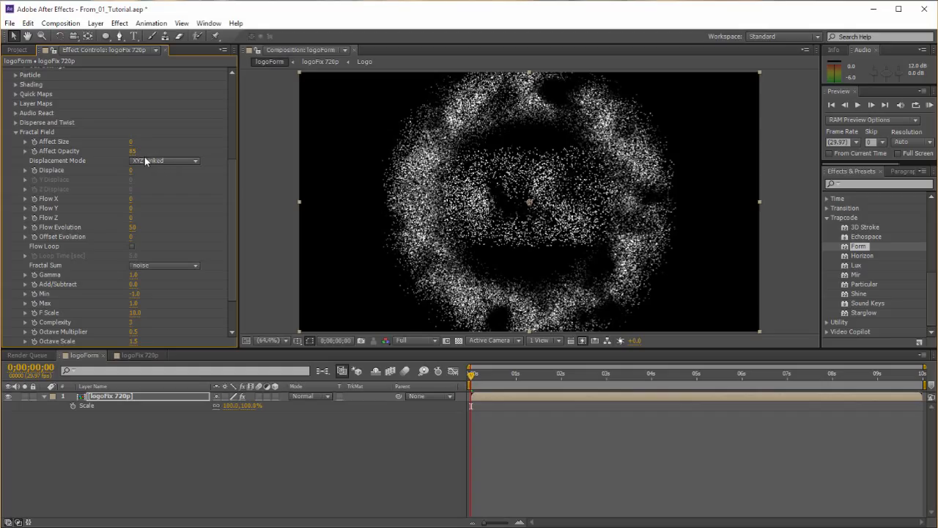
left_click(133, 151)
type("0")
key("Return")
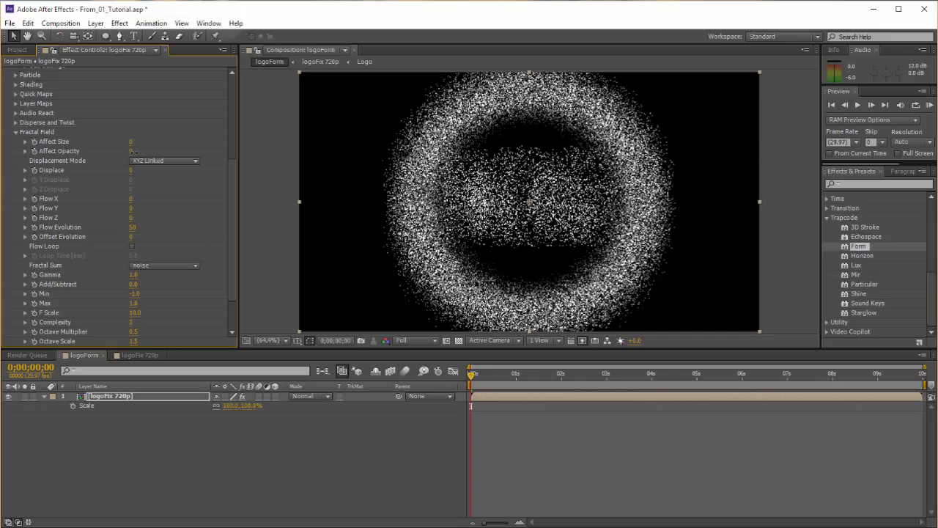
- Review the Form effect's Quick Maps, Disperse and Twist, and Fractal Field settings
left_click(16, 135)
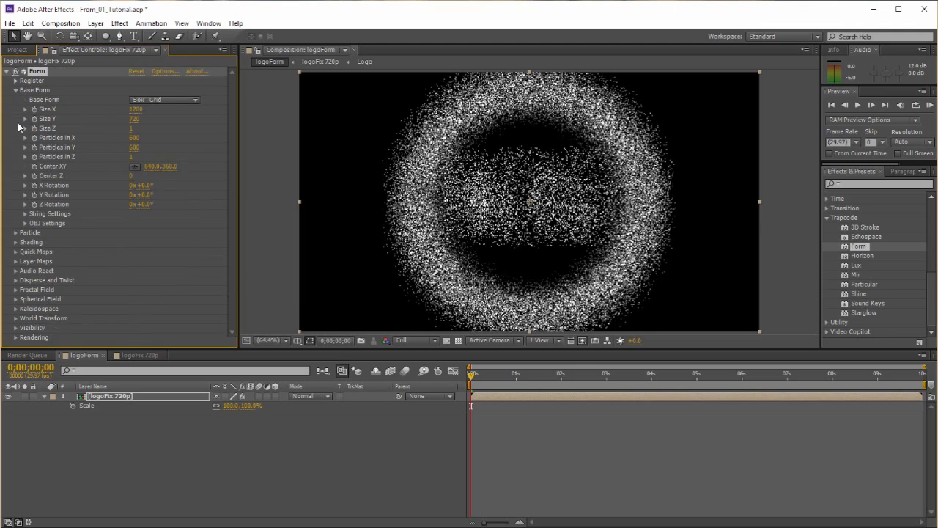
left_click(16, 91)
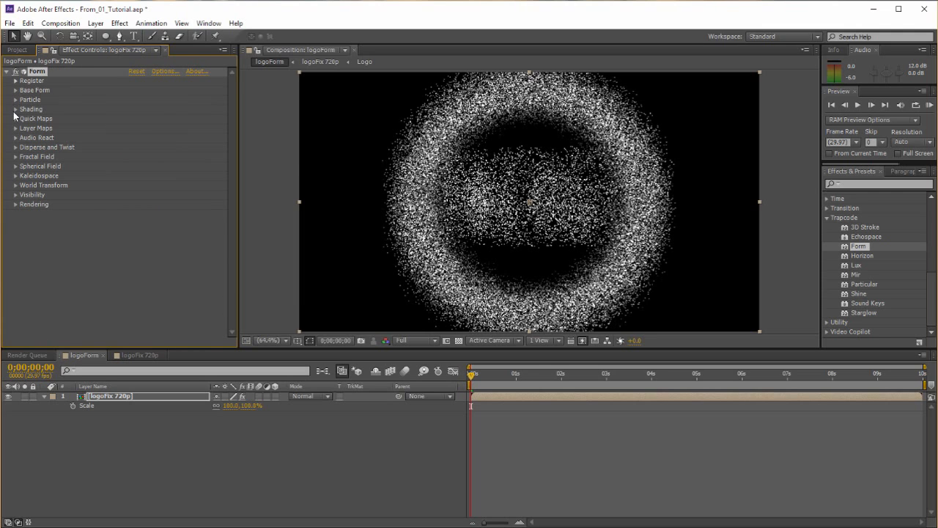
left_click(16, 120)
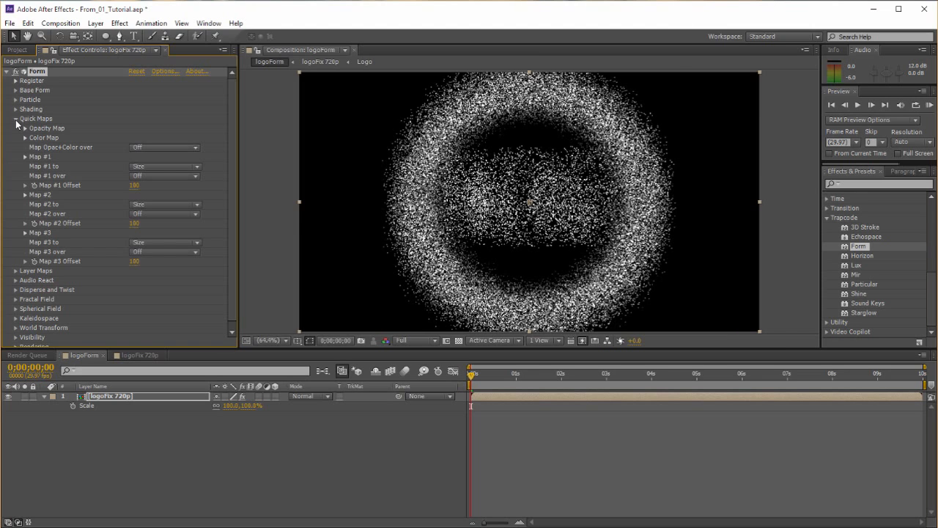
left_click(16, 290)
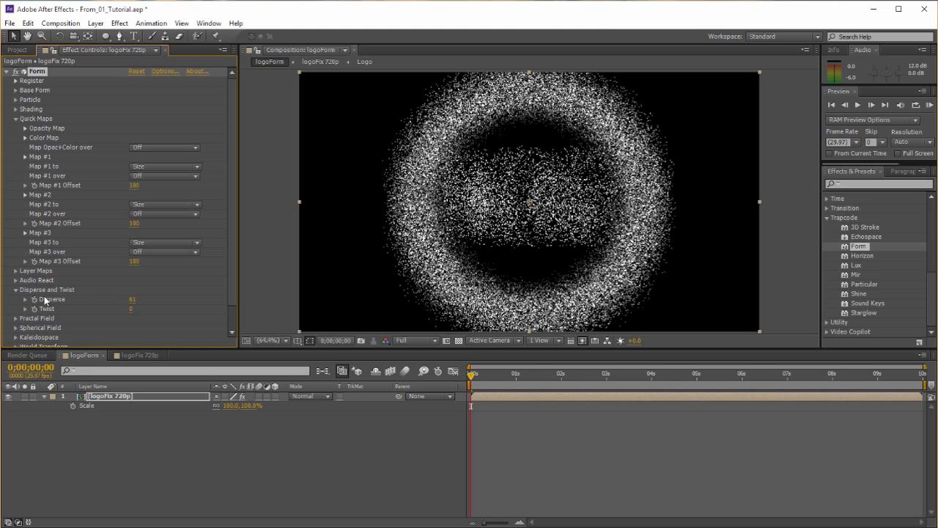
left_click(15, 291)
left_click(15, 298)
scroll(14, 298, "down", 5)
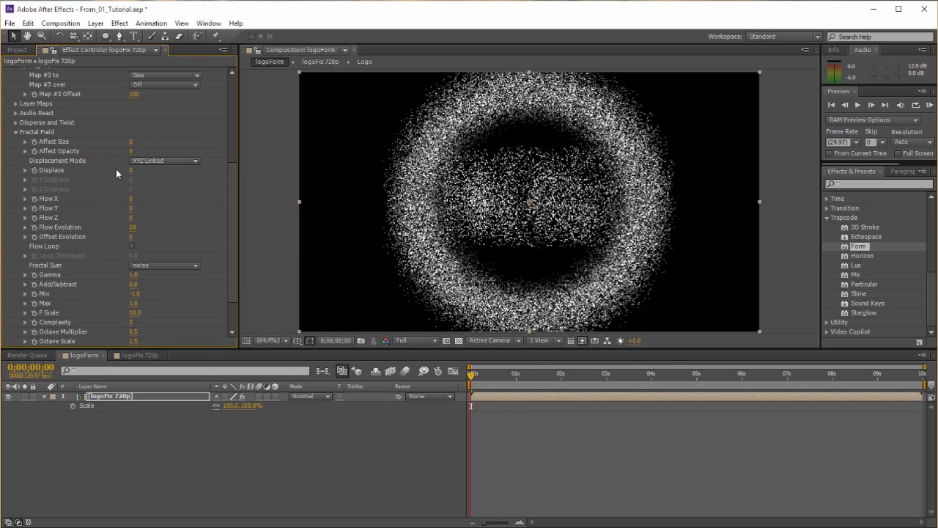
left_click(15, 132)
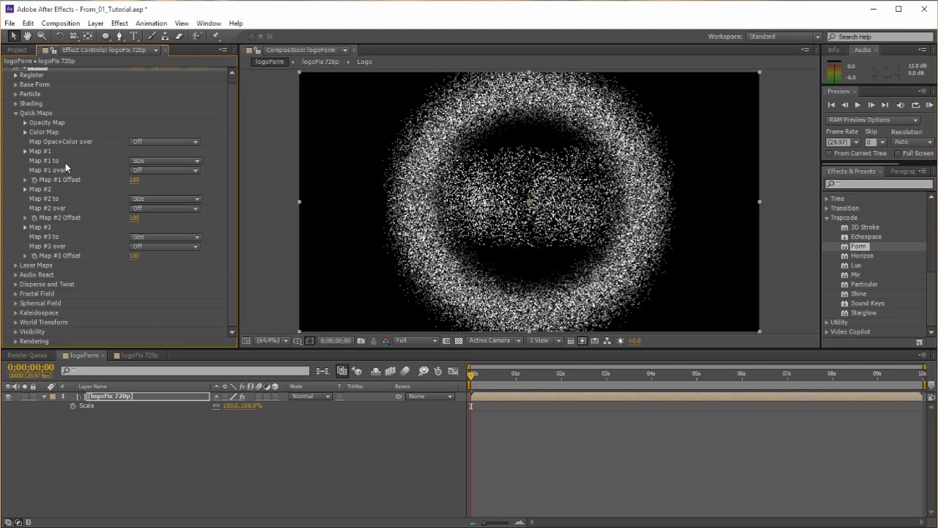
- Try a freehand curve in Quick Maps Map #1 and replace it with the linear descending ramp preset
left_click(25, 151)
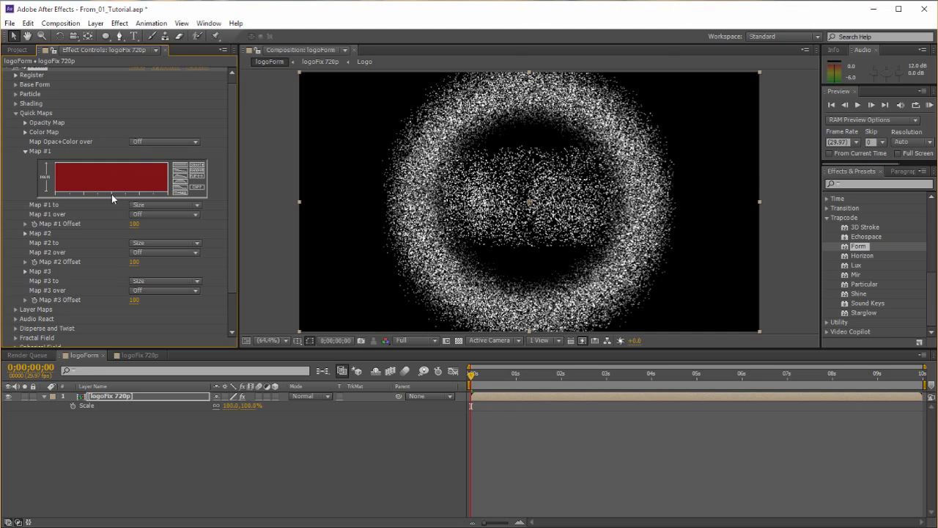
mouse_move(58, 189)
left_mouse_down()
mouse_move(73, 173)
mouse_move(169, 167)
left_mouse_up()
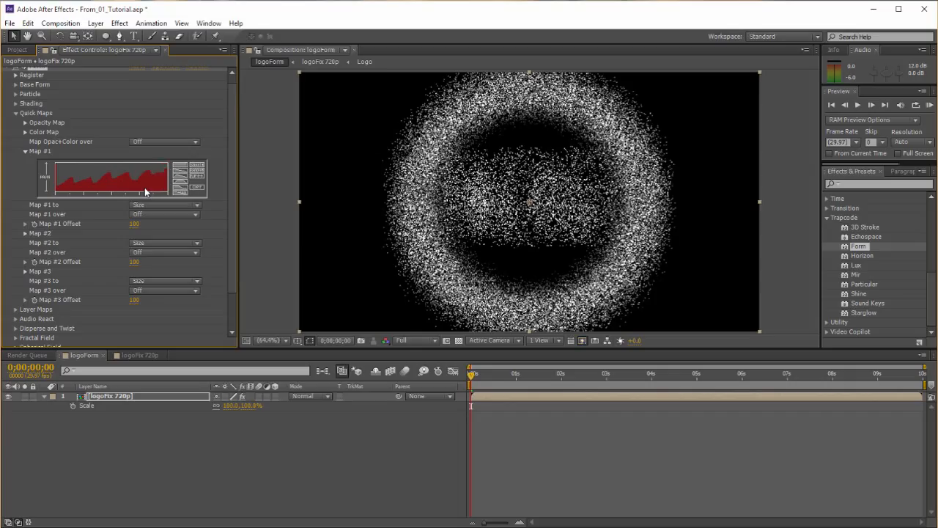
left_click(183, 174)
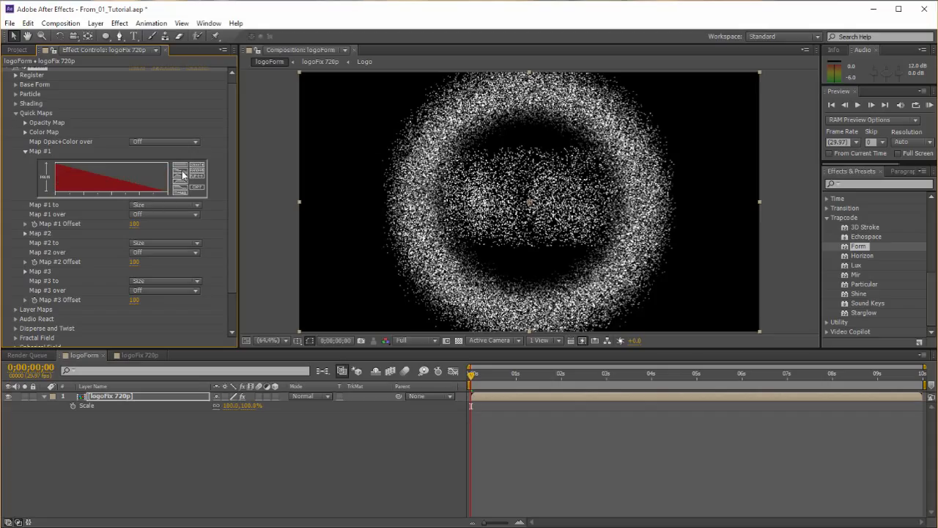
- Assign Map #1 to Disperse Strength over X and set its offset to about 116
left_click(165, 205)
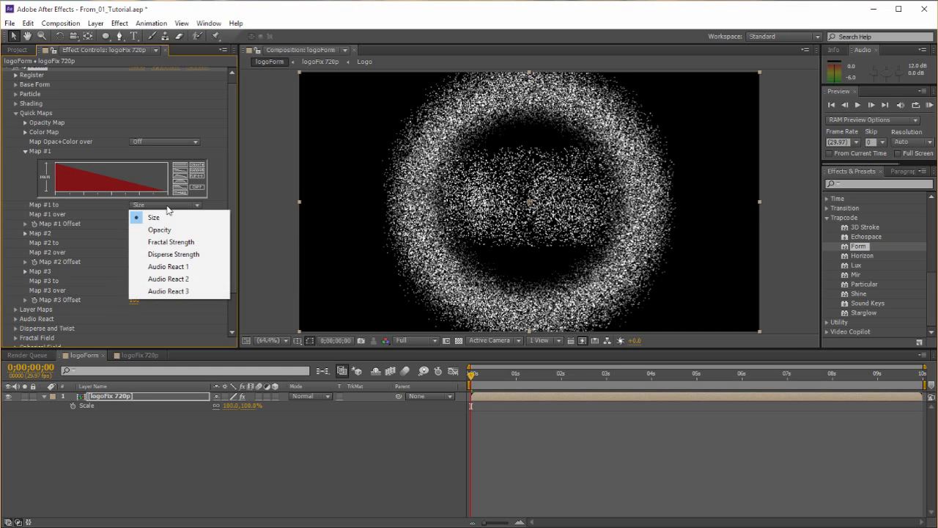
left_click(180, 254)
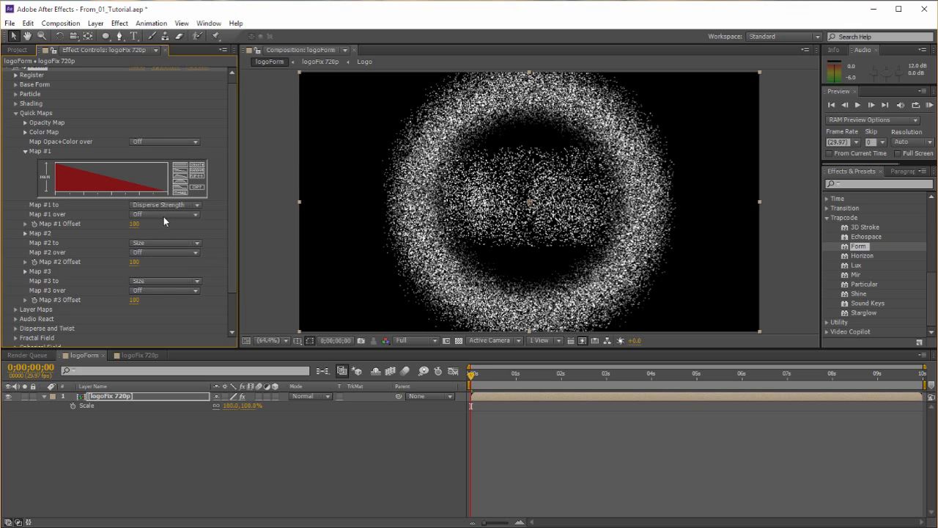
left_click(163, 216)
left_click(158, 238)
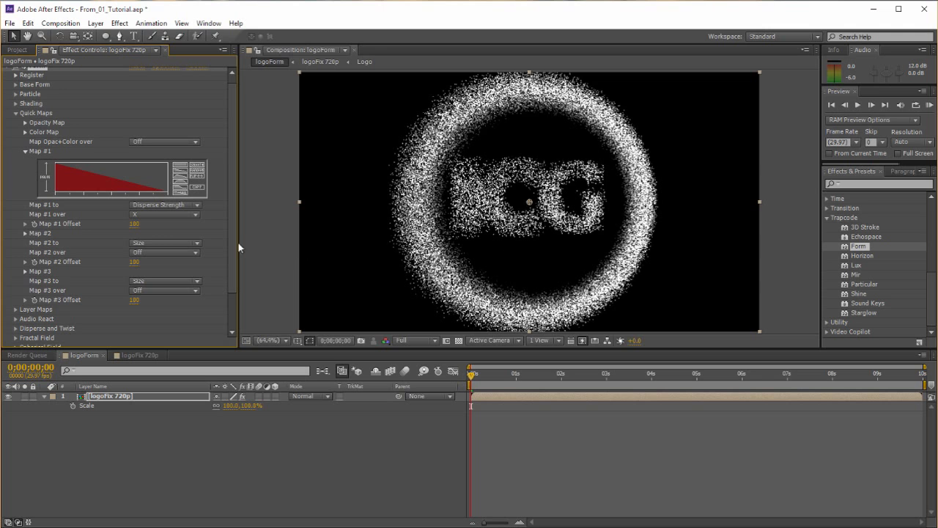
mouse_move(134, 223)
left_mouse_down()
mouse_move(160, 226)
mouse_move(129, 227)
left_mouse_up()
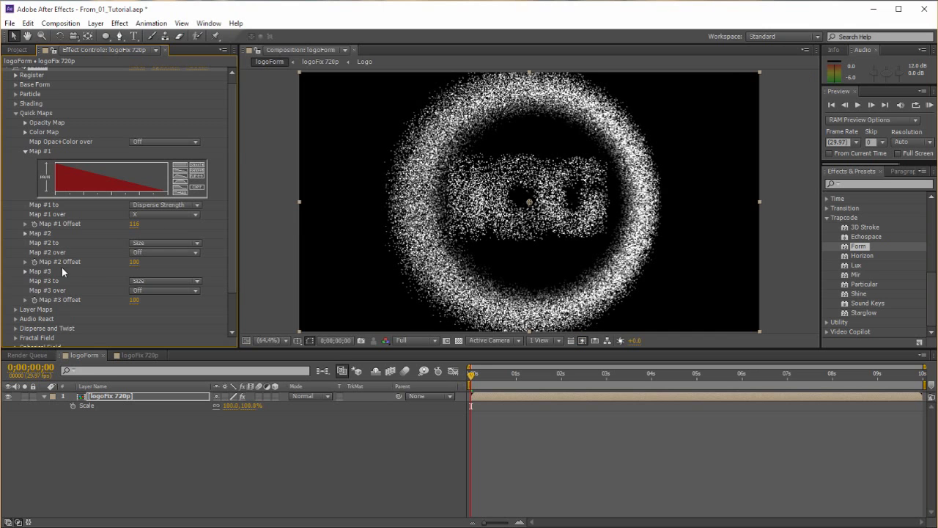
scroll(88, 258, "down", 2)
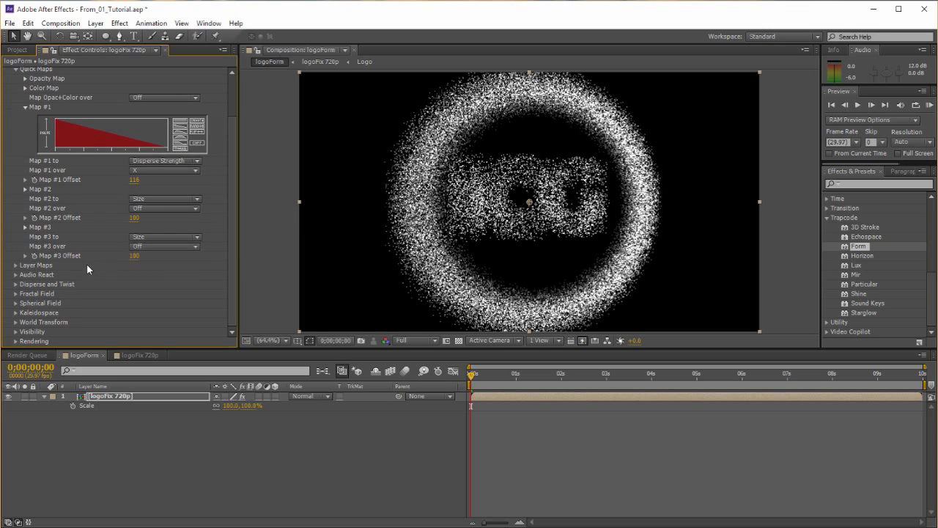
- Try a Disperse of 173 and bring the Map #1 Offset down to 0
left_click(16, 284)
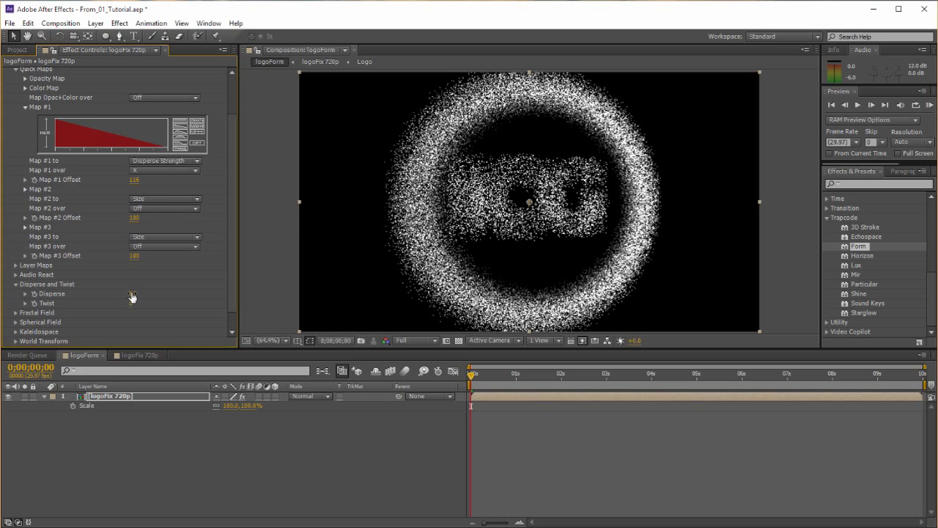
left_click_drag(132, 296, 192, 291)
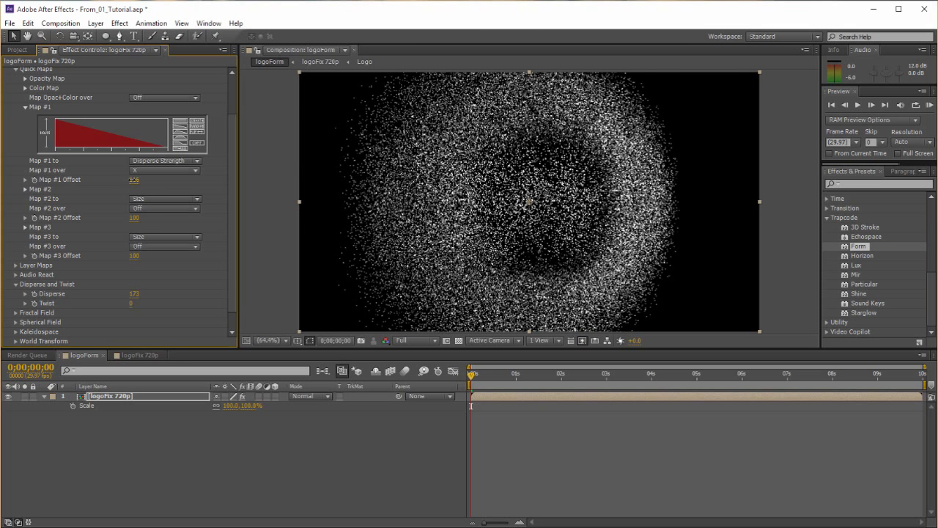
left_click_drag(134, 181, 111, 182)
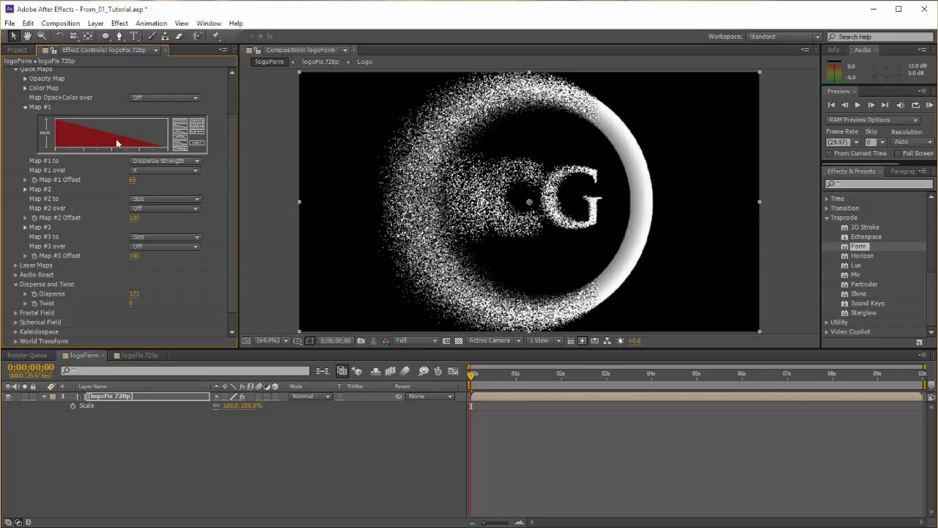
left_click(132, 180)
type("0")
key("Return")
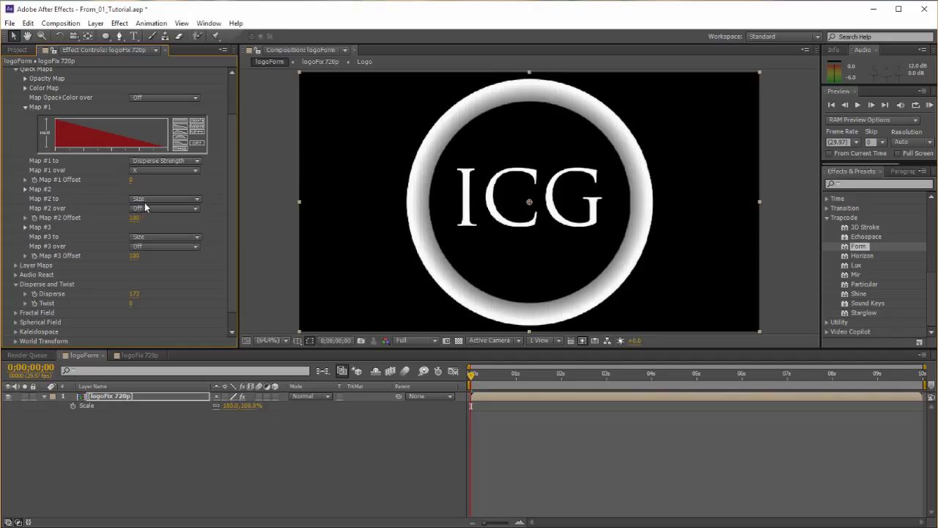
- Assign Quick Maps Map #2 to Fractal Strength over X
left_click(154, 200)
left_click(186, 238)
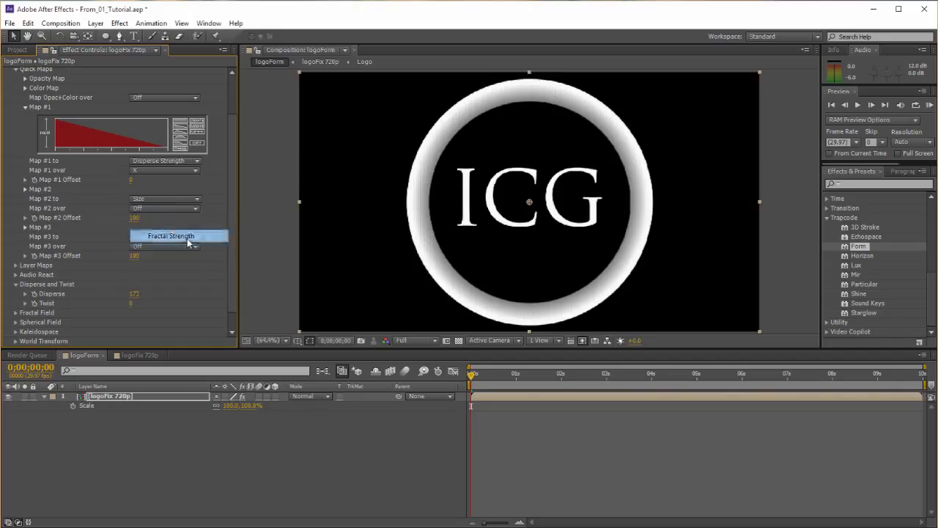
left_click(157, 210)
left_click(156, 235)
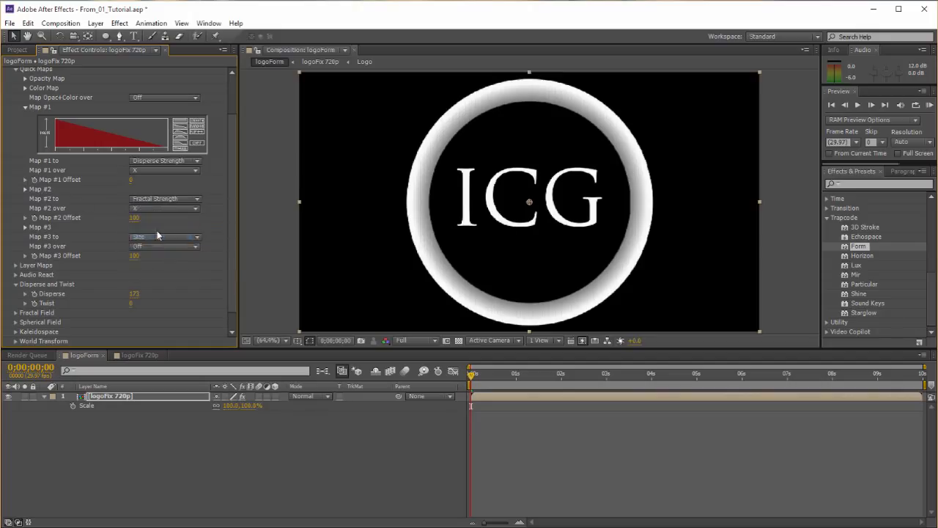
- Try Map #1 Offset values of 200 and 44, returning the offset to 200
left_click(131, 180)
type("-250")
key("Return")
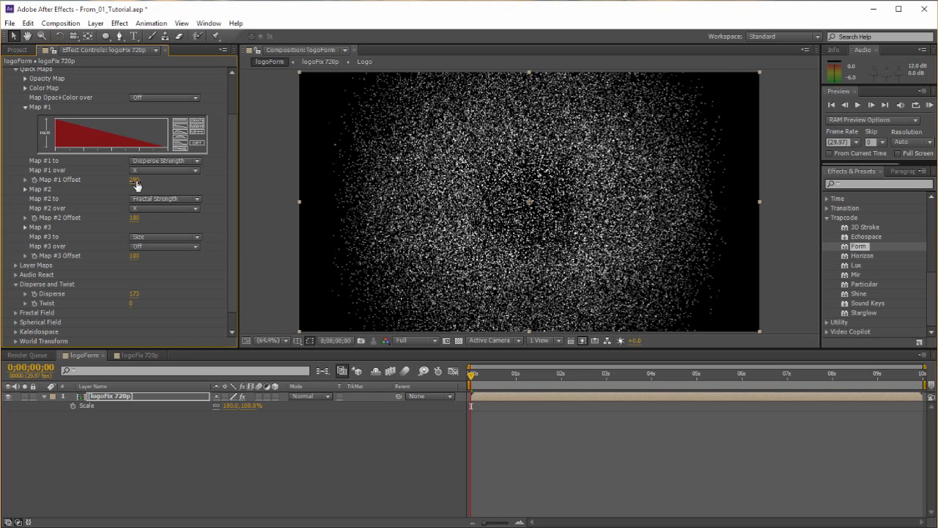
left_click_drag(137, 183, 63, 195)
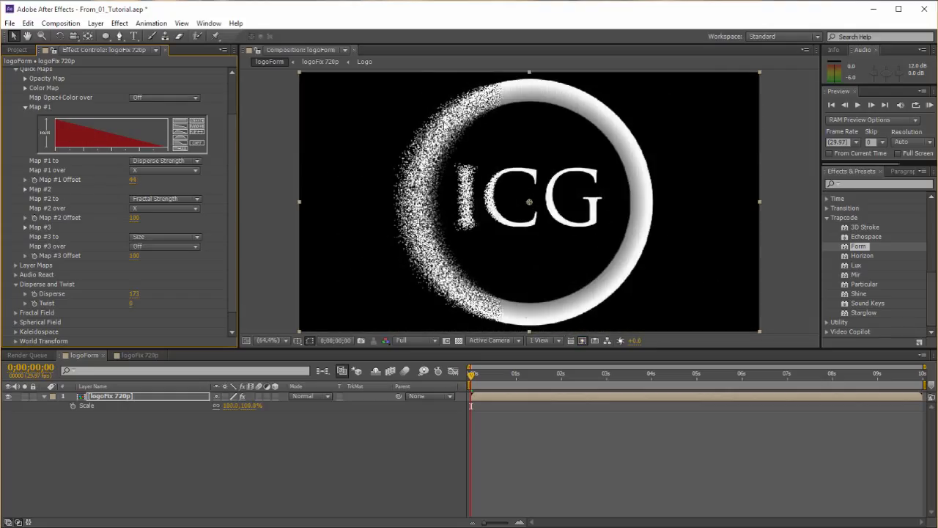
left_click(133, 180)
type("200")
key("Return")
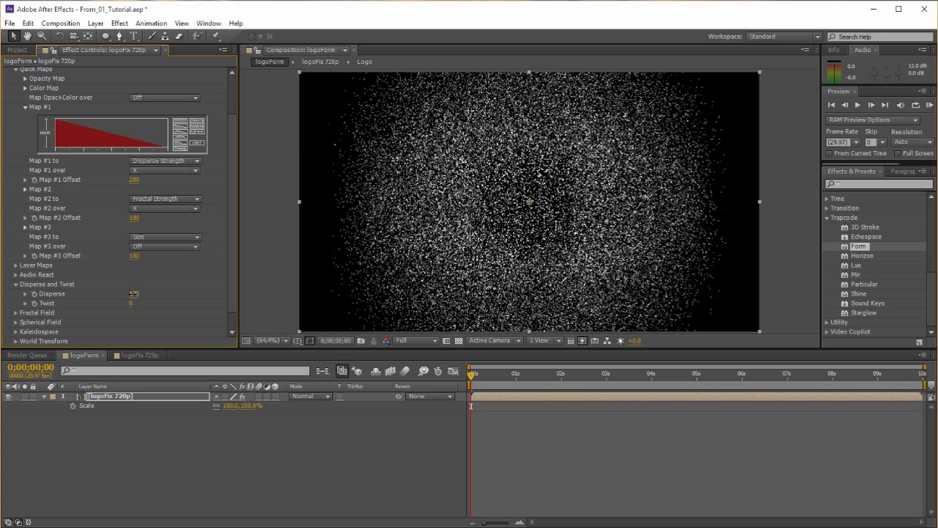
- Reduce Disperse to 0 and raise it again to about 82
left_click_drag(134, 293, 53, 302)
left_click(133, 295)
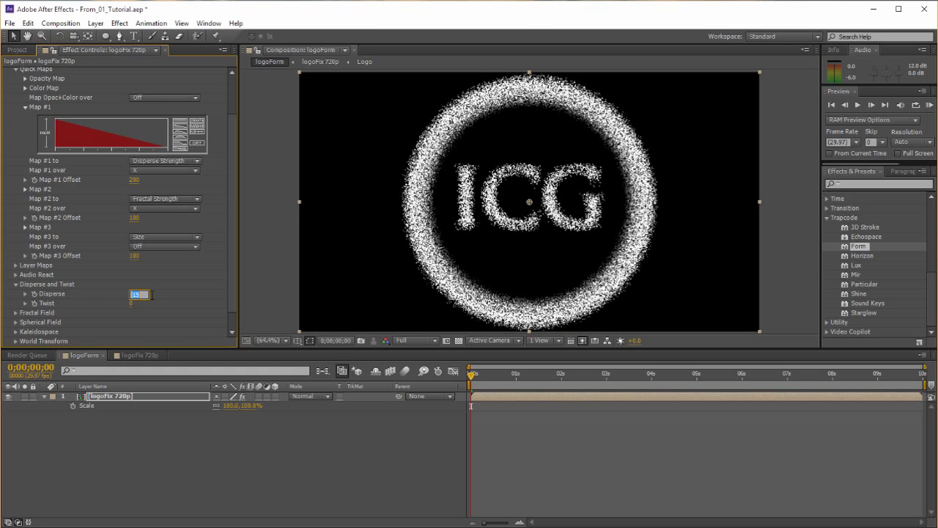
type("0")
key("Return")
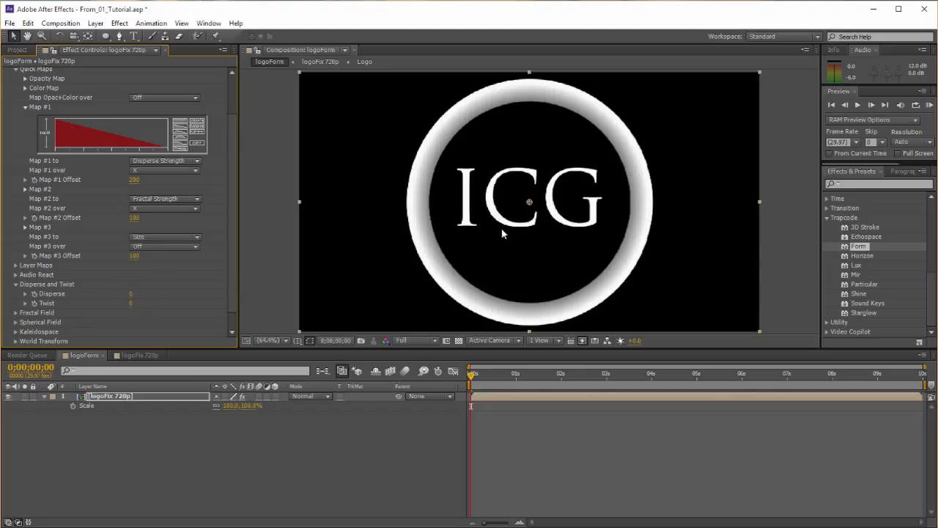
left_click(133, 293)
left_click_drag(132, 298, 179, 293)
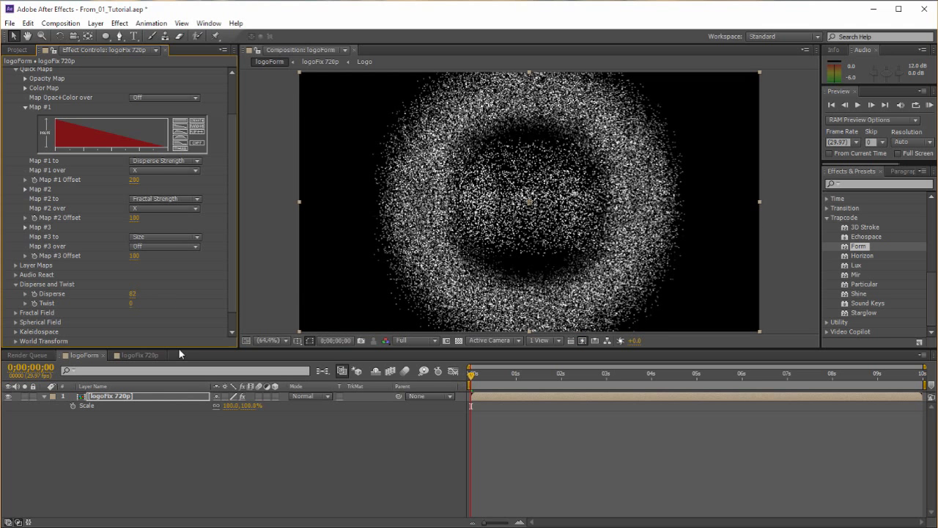
- Lower the Map #1 Offset to 0, try a higher Disperse value and undo the Disperse change
left_click_drag(134, 181, 101, 181)
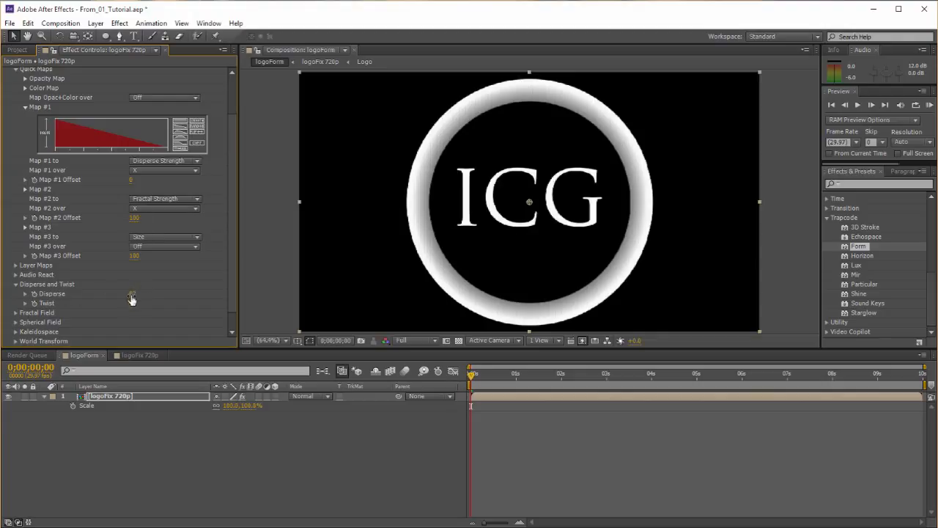
left_click_drag(133, 295, 254, 309)
key("ctrl+z")
left_click(131, 180)
- Try switching Map #1 over to Off and return it to X
left_click(150, 172)
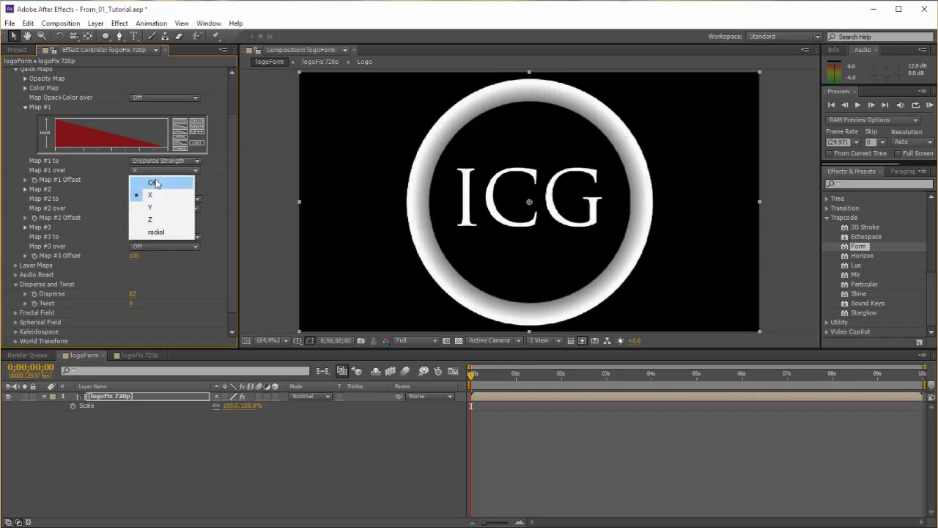
left_click(153, 183)
left_click(152, 172)
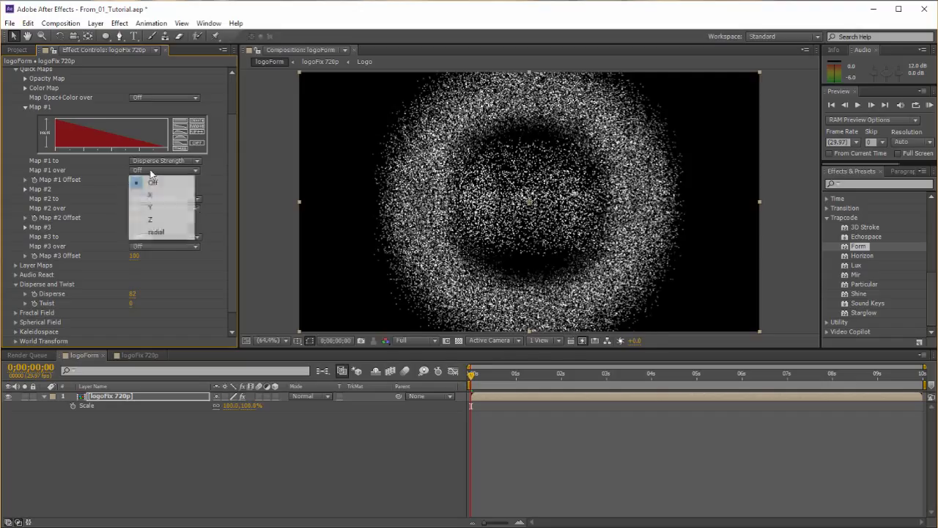
left_click(153, 194)
- Set the Map #1 and Map #2 Offsets to 200, and collapse the Quick Maps and Disperse and Twist settings
left_click_drag(132, 181, 384, 181)
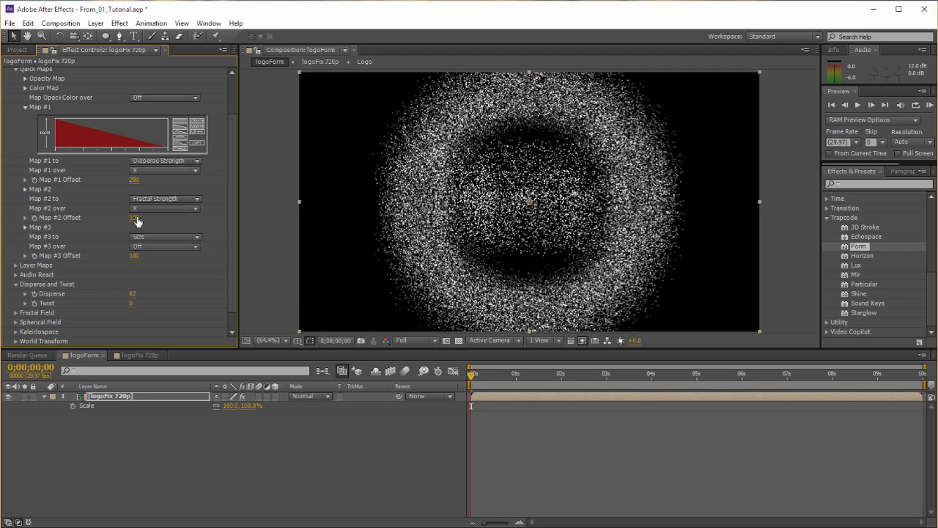
left_click_drag(137, 220, 308, 212)
left_click(26, 108)
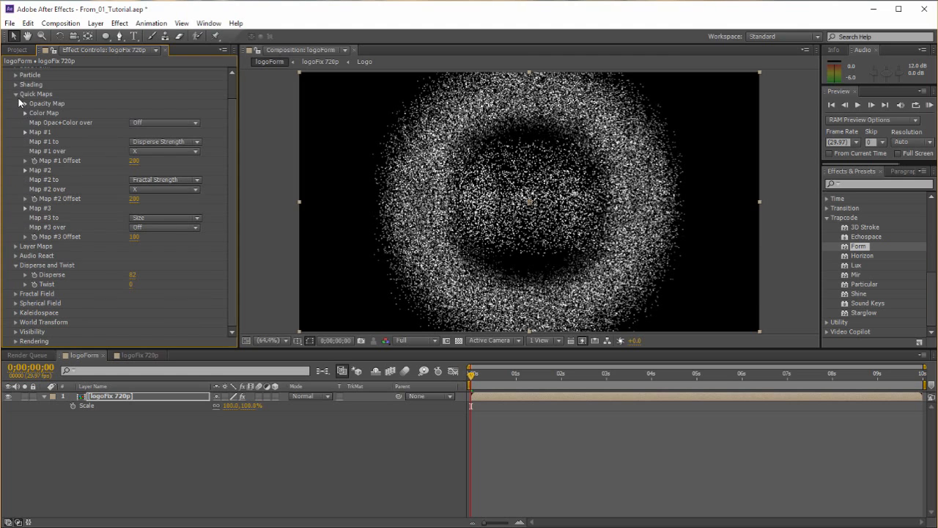
left_click(15, 95)
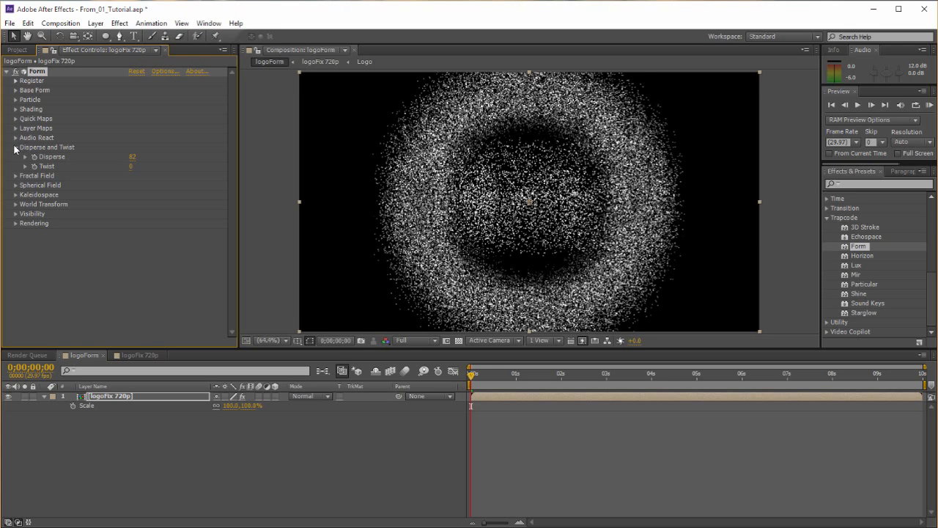
left_click(15, 147)
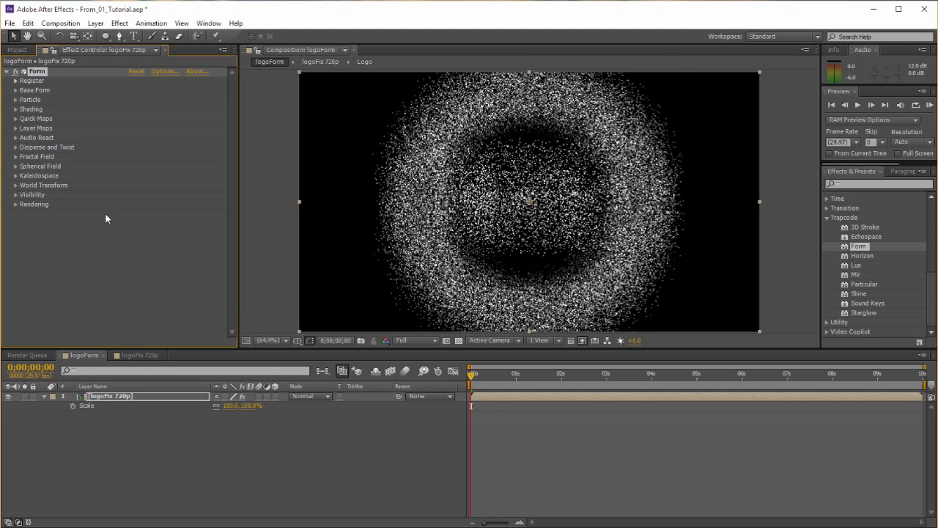
- Try the composition preview at Quarter resolution and return it to Full
left_click(435, 343)
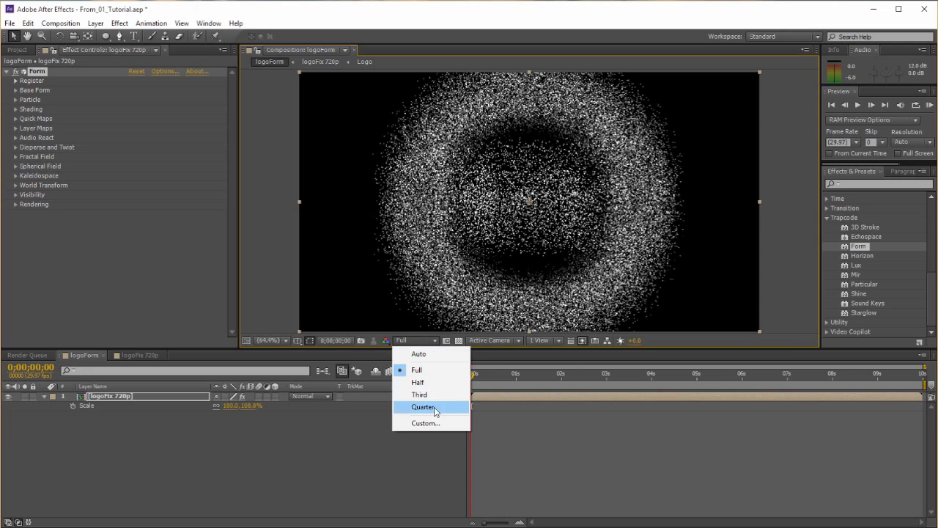
left_click(437, 342)
left_click(436, 341)
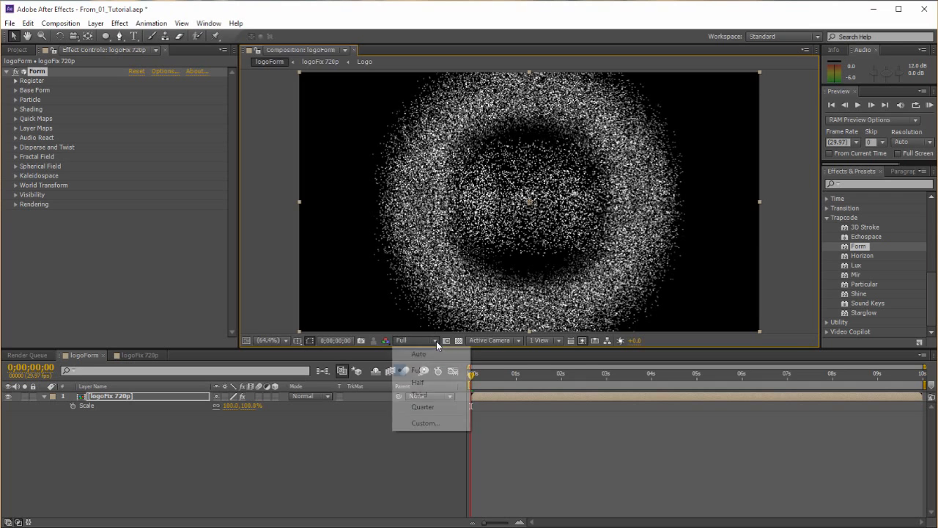
left_click(434, 415)
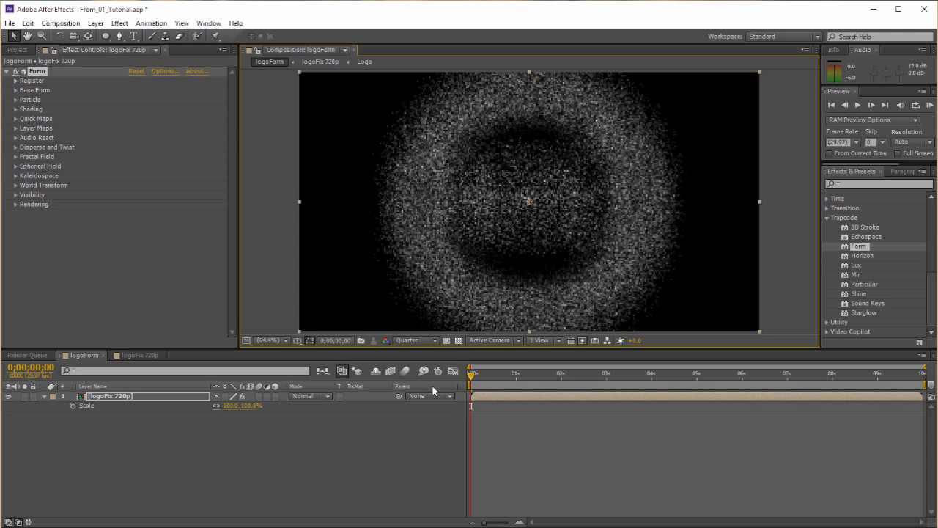
left_click_drag(481, 381, 471, 379)
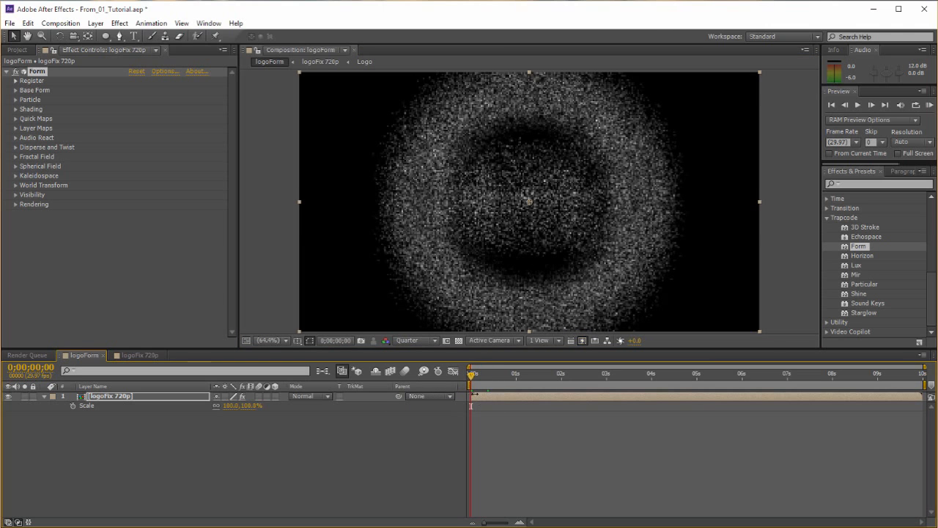
left_click(416, 339)
left_click(417, 368)
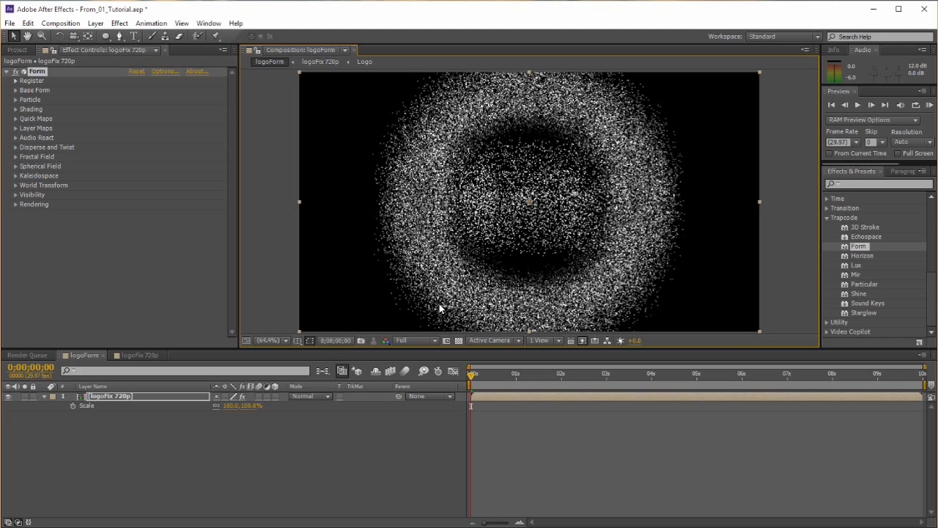
- Collapse the layer's properties and enable keyframing at 0 seconds for Form's particle Opacity and Disperse
left_click(44, 396)
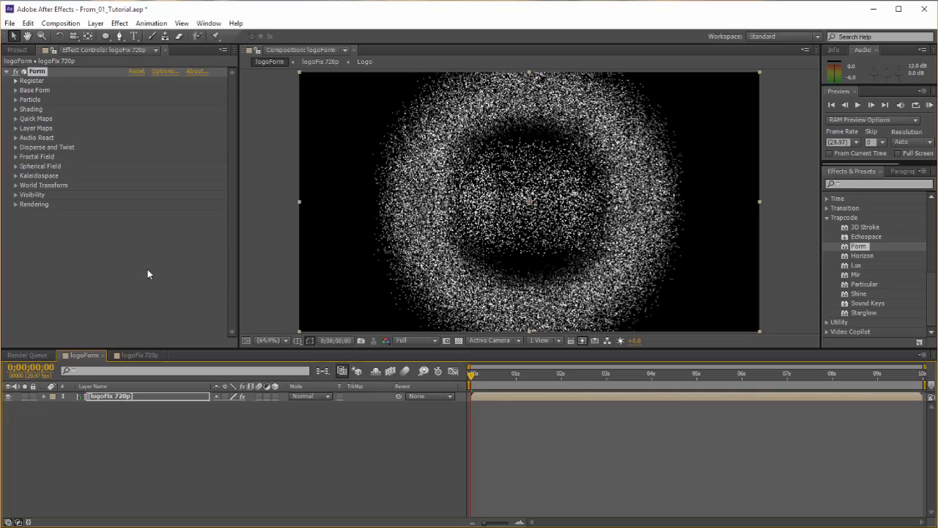
left_click(15, 102)
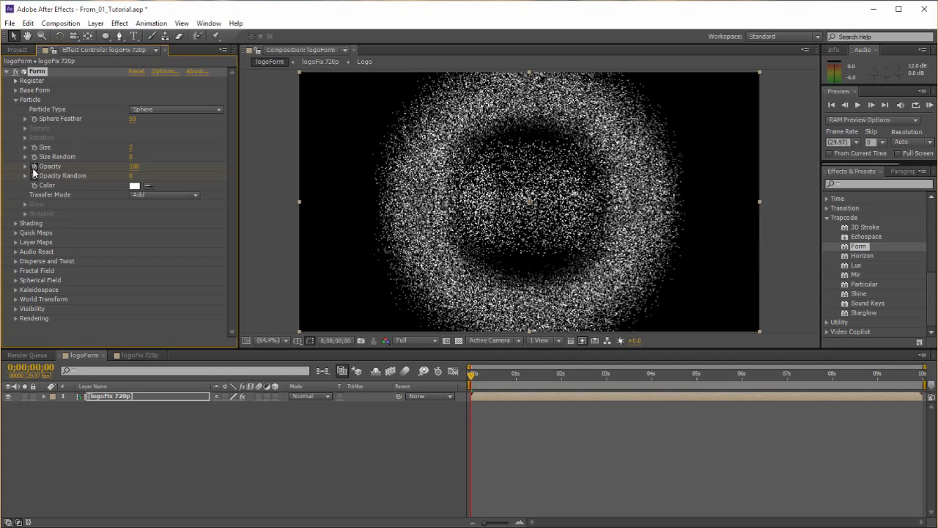
left_click(16, 100)
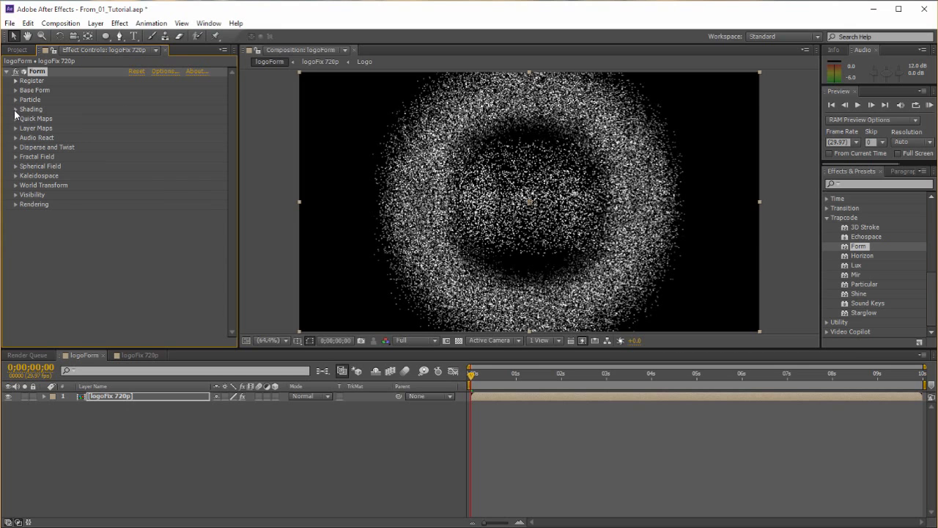
left_click(15, 148)
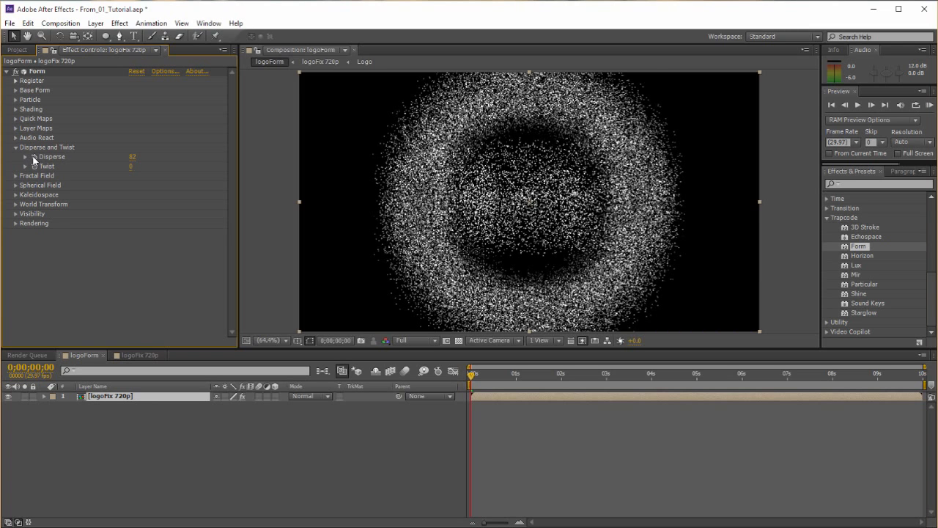
left_click(31, 158)
left_click(15, 147)
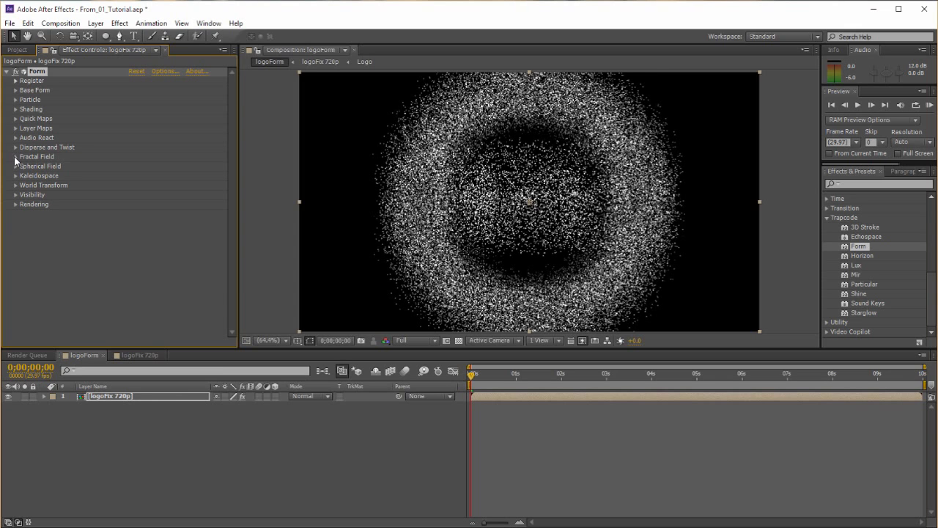
- Enable keyframing at 0 seconds for Fractal Field Displace and for the Map #1 and Map #2 Offsets
left_click(16, 157)
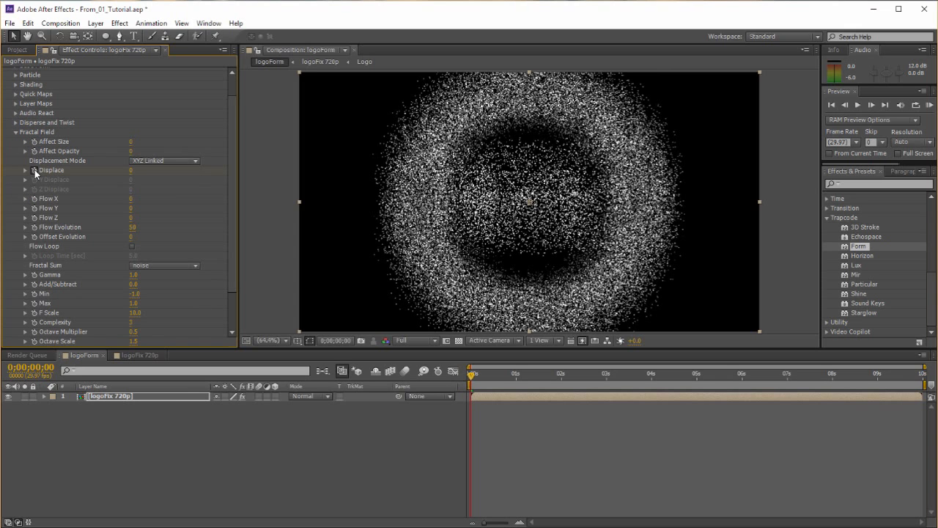
left_click(17, 132)
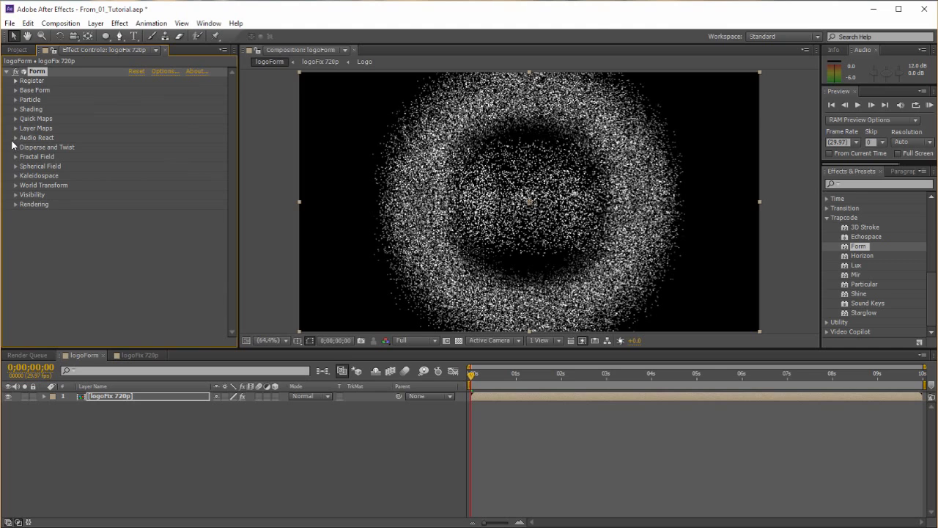
left_click(15, 118)
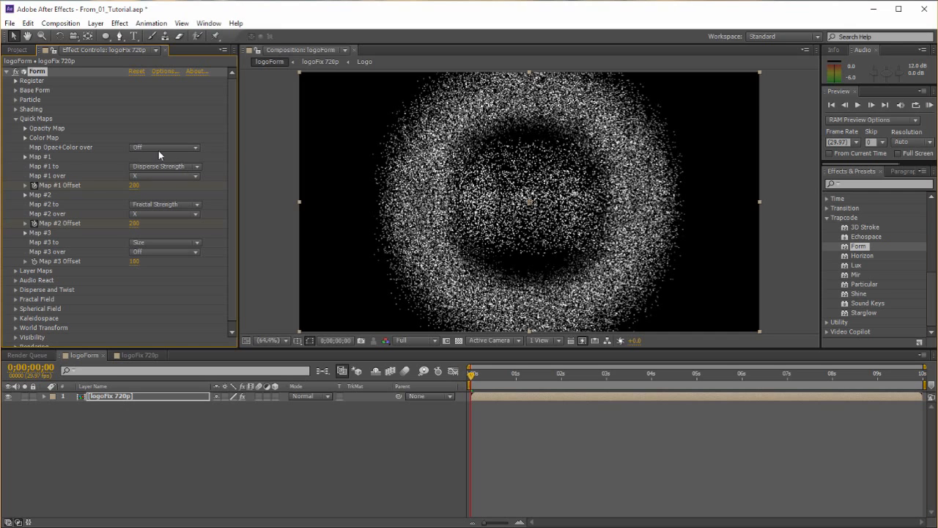
left_click(16, 118)
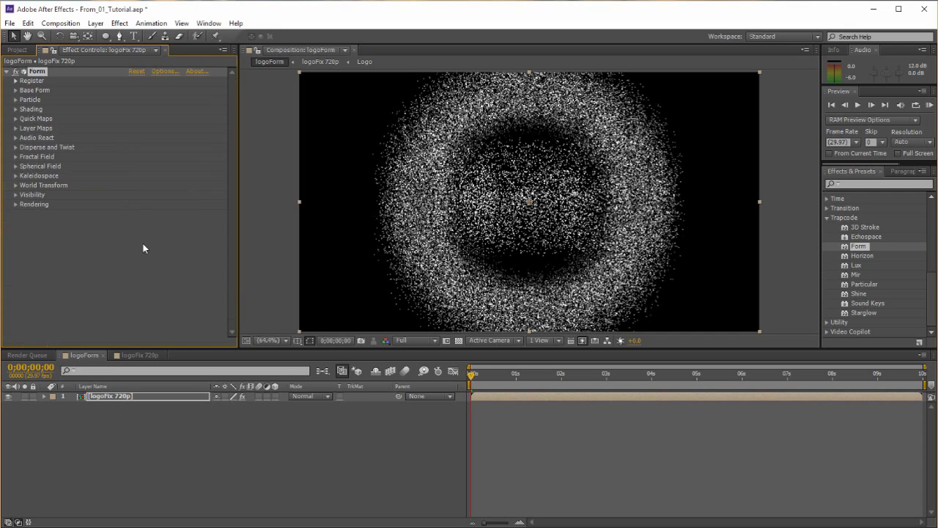
- Review Form's Base Form, Particle, Quick Maps and Audio React settings and collapse the groups again
left_click(251, 455)
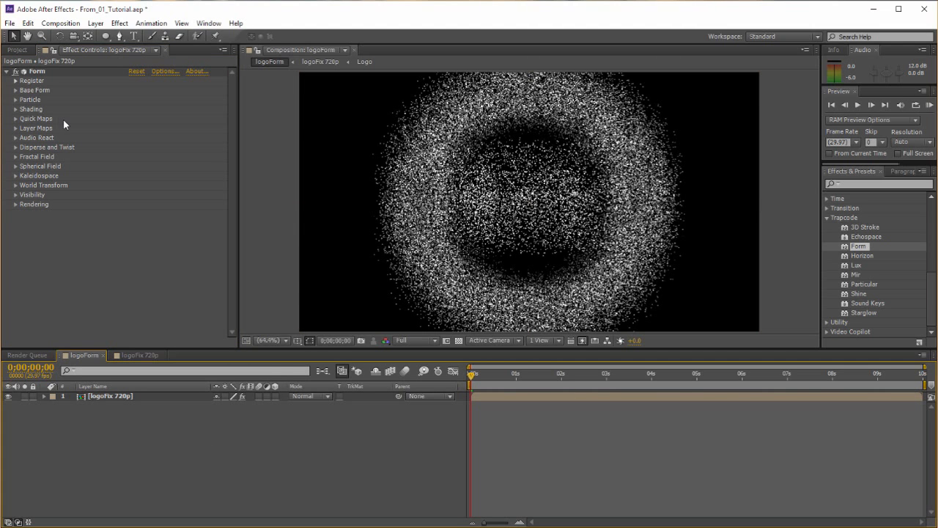
left_click(14, 90)
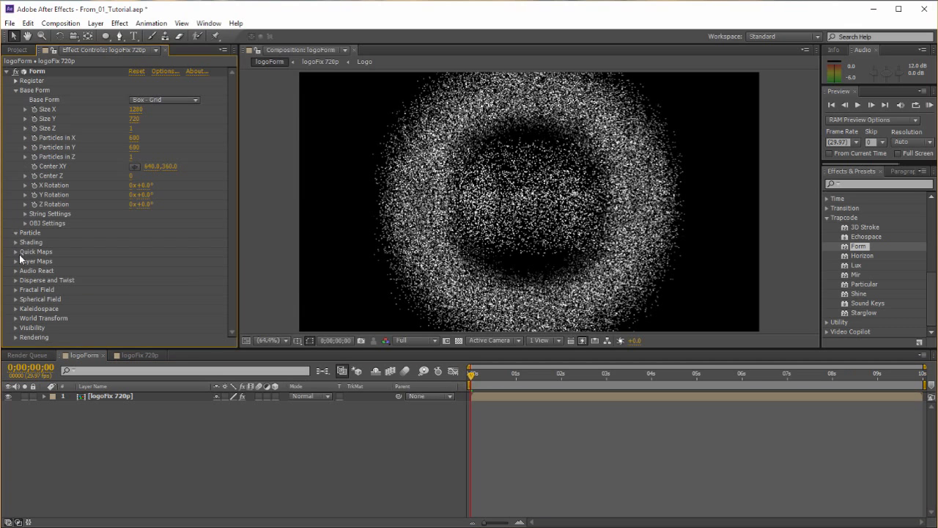
left_click(16, 233)
left_click(15, 260)
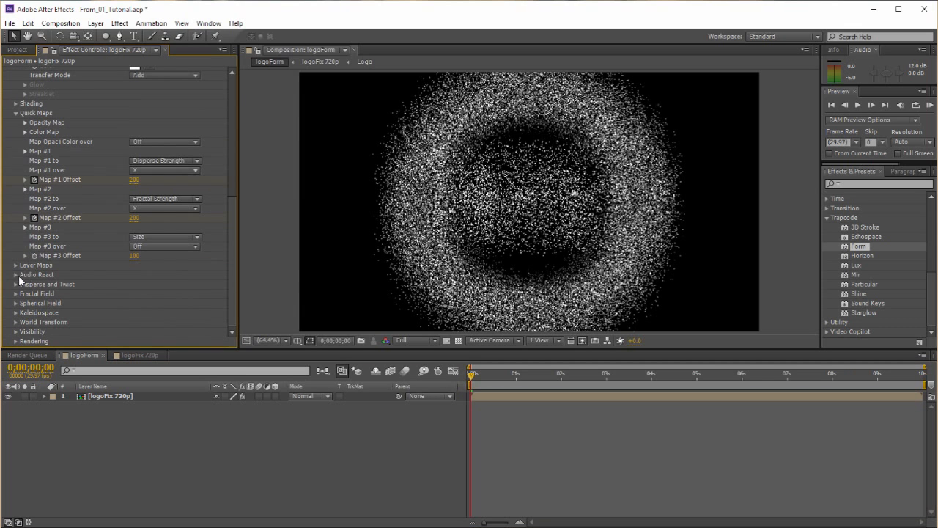
left_click(15, 274)
scroll(58, 205, "up", 8)
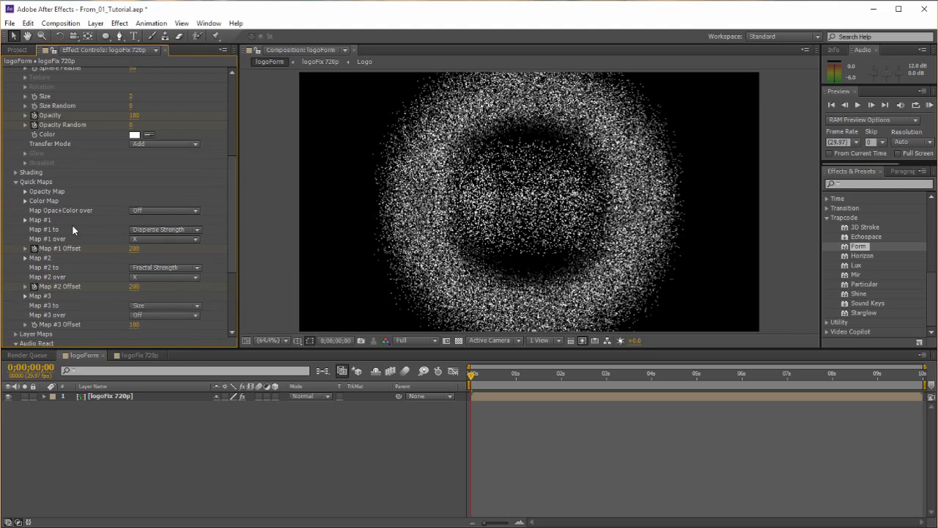
scroll(59, 205, "up", 2)
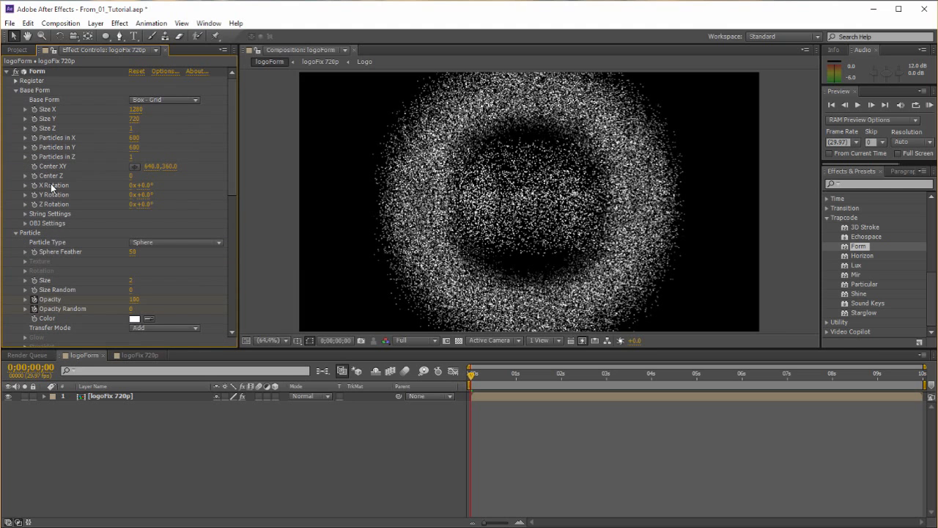
left_click(15, 90)
left_click(15, 99)
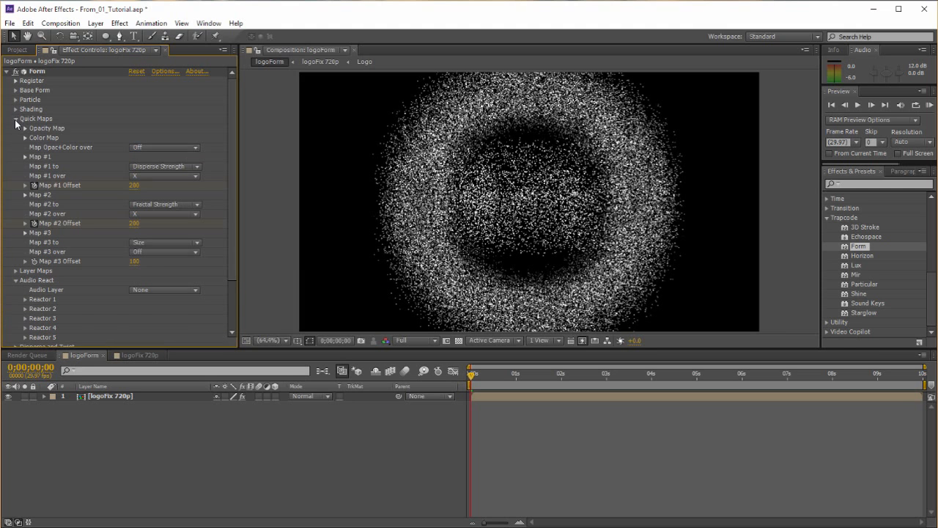
left_click(15, 119)
left_click(16, 137)
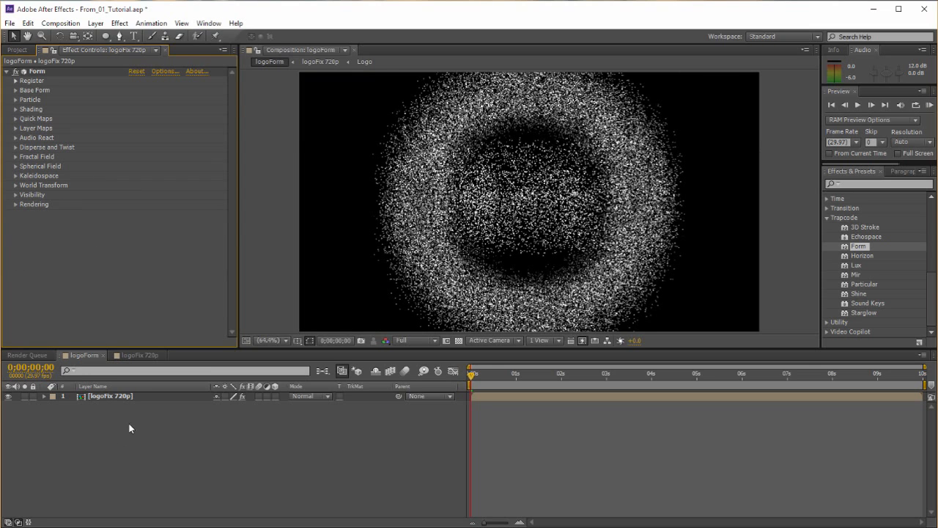
- Reveal the logo layer's keyframed properties and delete the Opacity and Opacity Random keyframes at 0 seconds
left_click(113, 398)
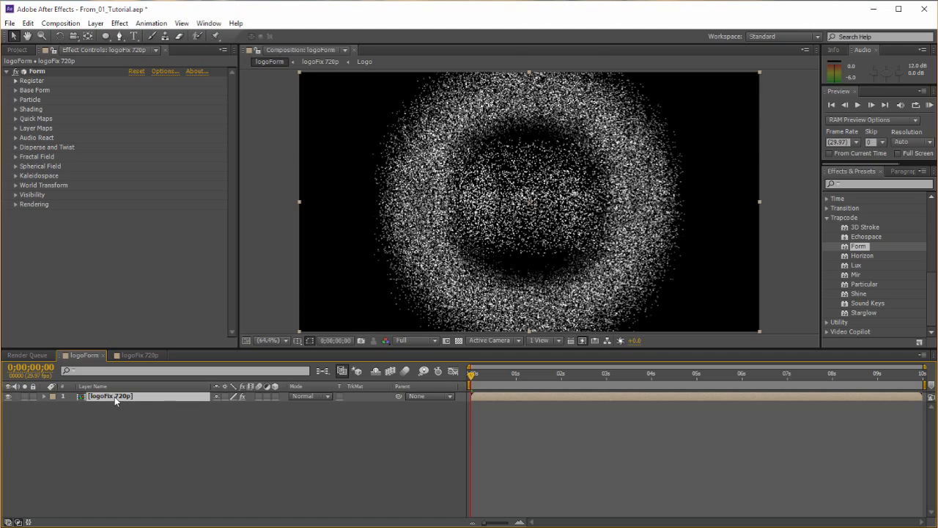
key("u")
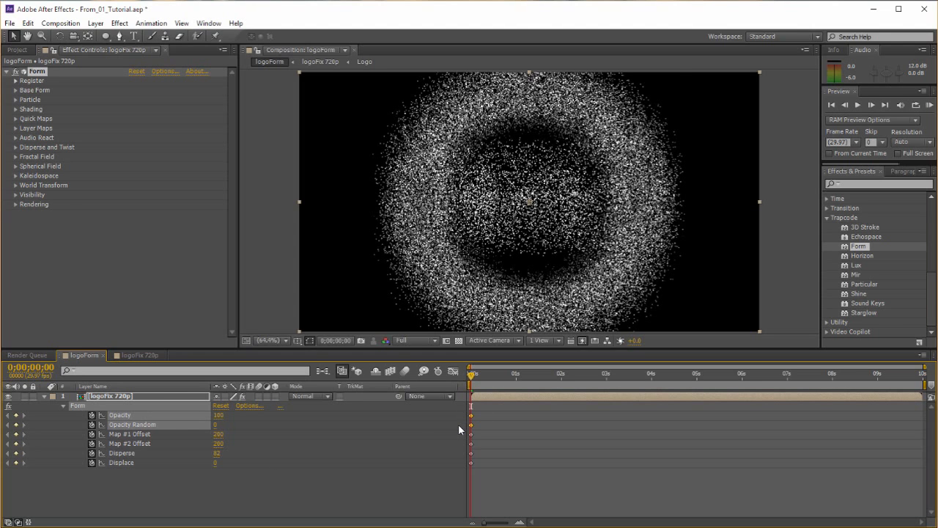
key("Delete")
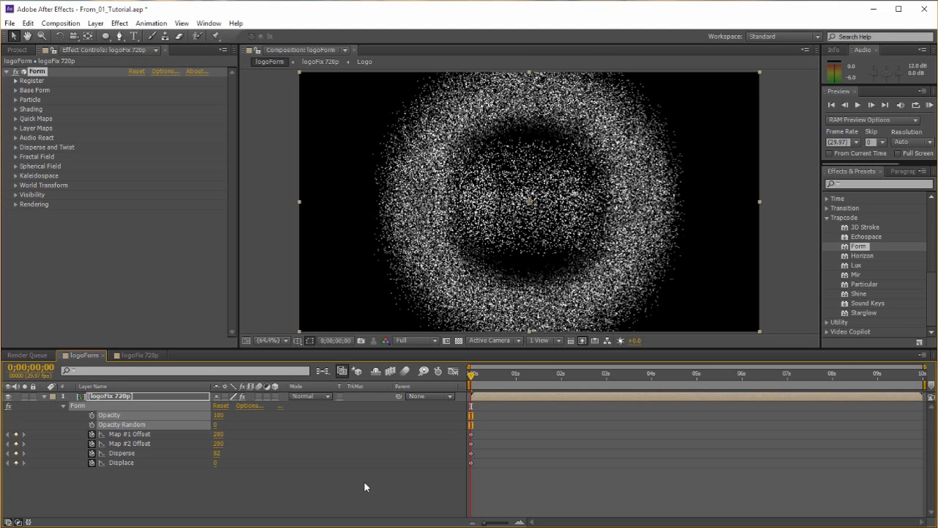
left_click(173, 502)
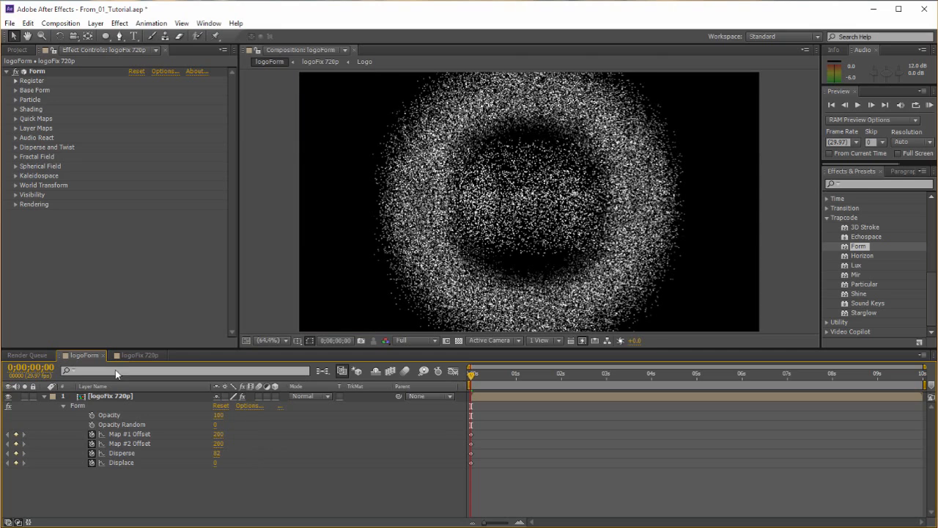
- Set Form's Disperse to 400 at the 4-second mark
left_click(42, 369)
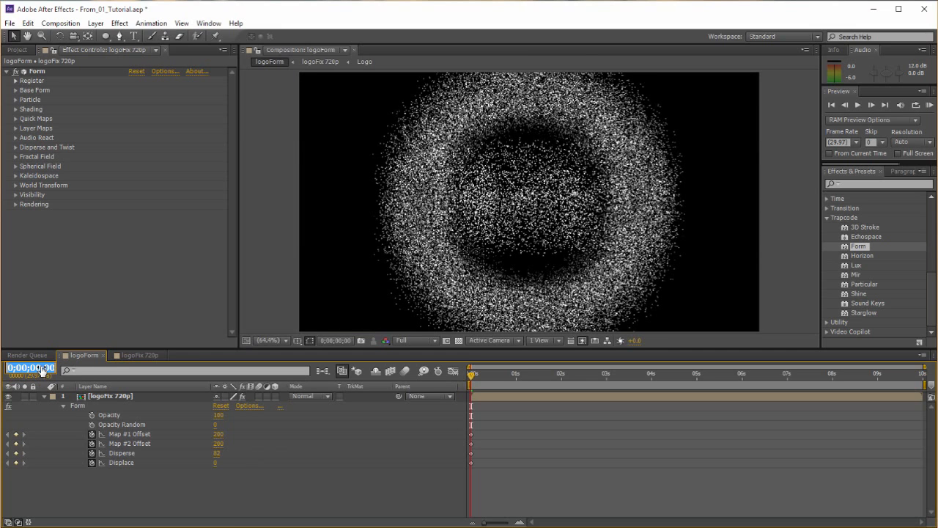
type("4.00")
key("Return")
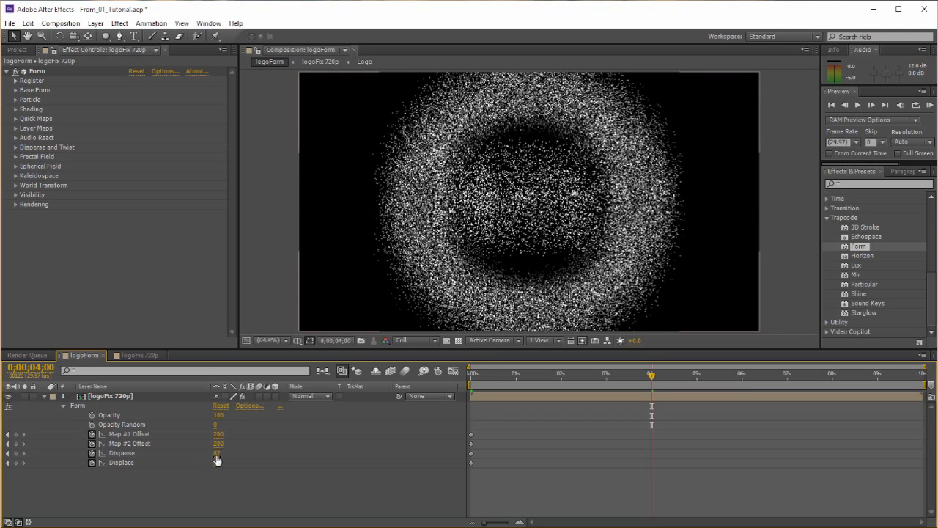
left_click_drag(216, 459, 408, 455)
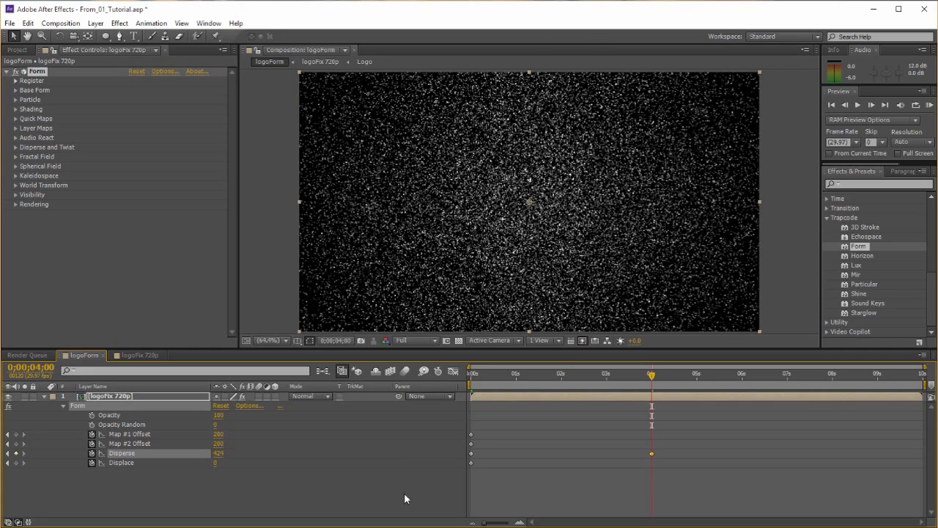
left_click_drag(218, 453, 192, 452)
left_click(218, 454)
type("40")
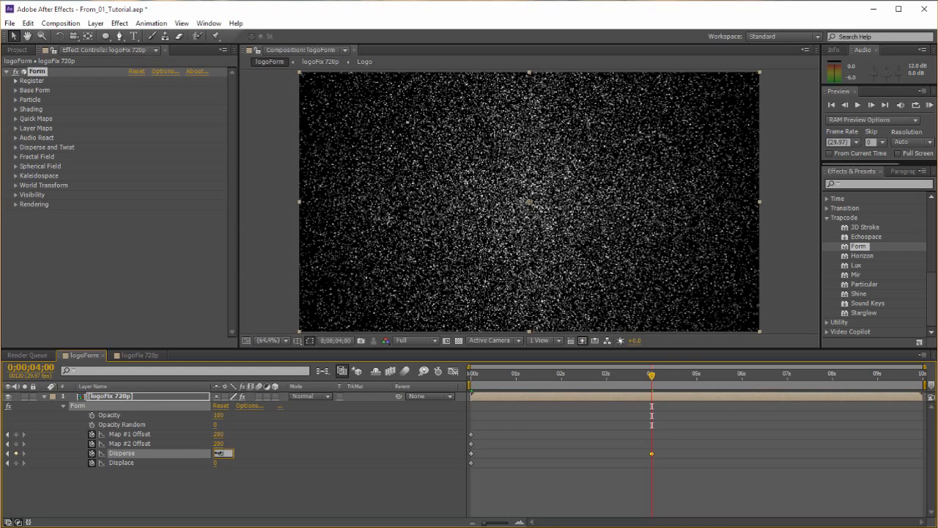
type("0")
key("Return")
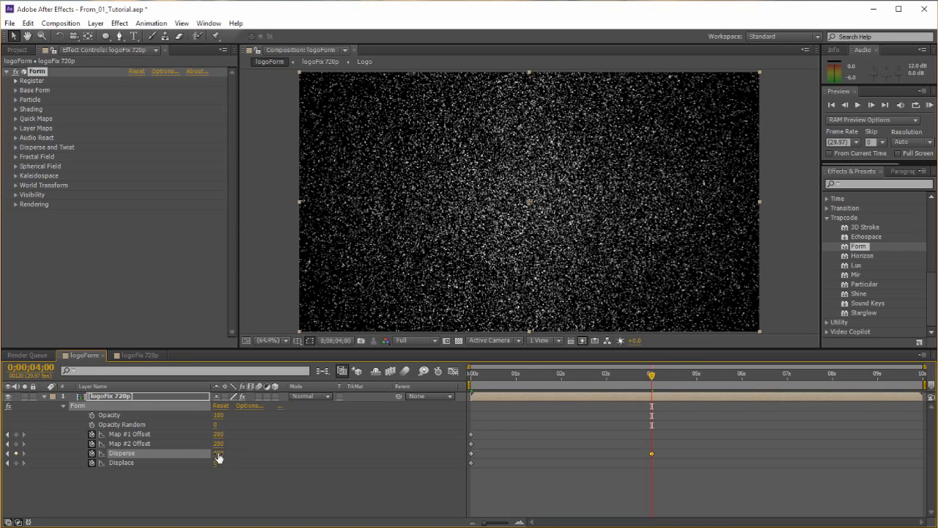
- Set Displace to 100 at 4 seconds and add keyframes there for the Map #1 and Map #2 Offsets
left_click(218, 463)
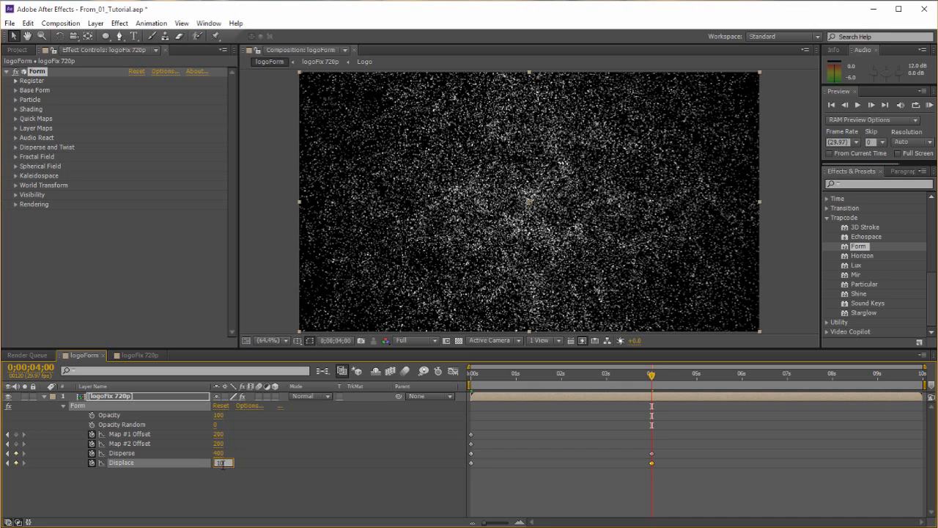
key("Return")
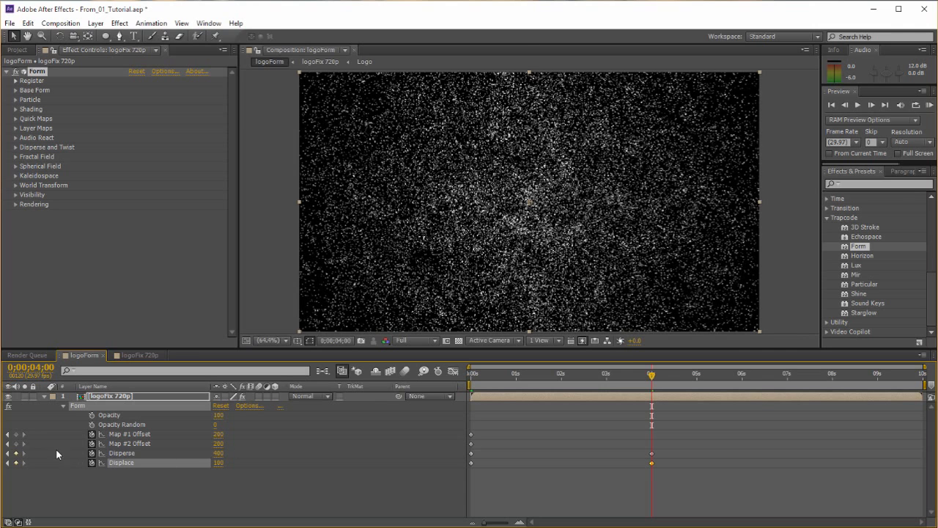
left_click(16, 443)
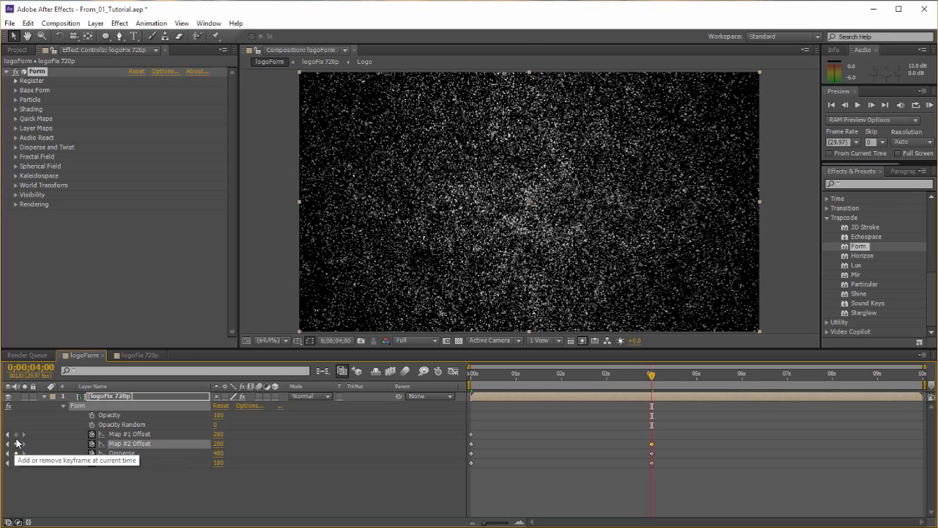
left_click(17, 434, "shift")
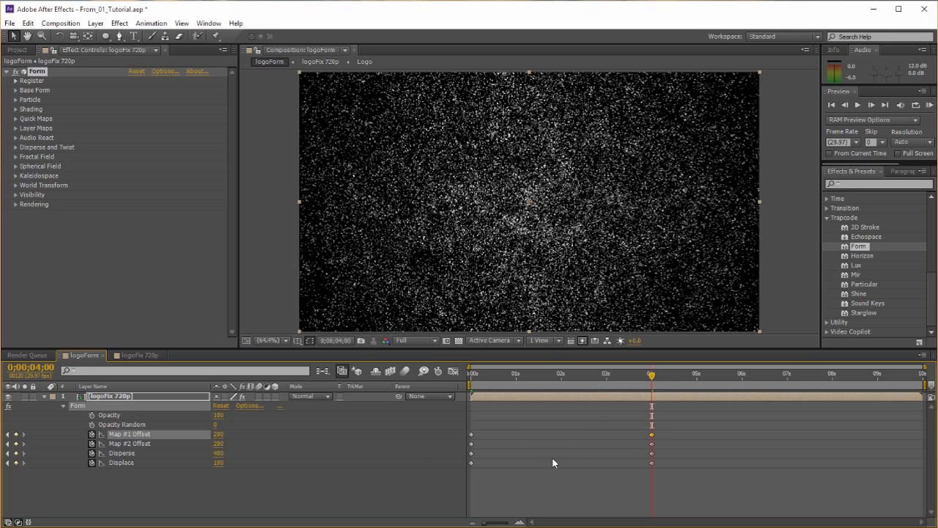
- Set the Disperse keyframe at 0 seconds to 0
left_click_drag(610, 379, 469, 384)
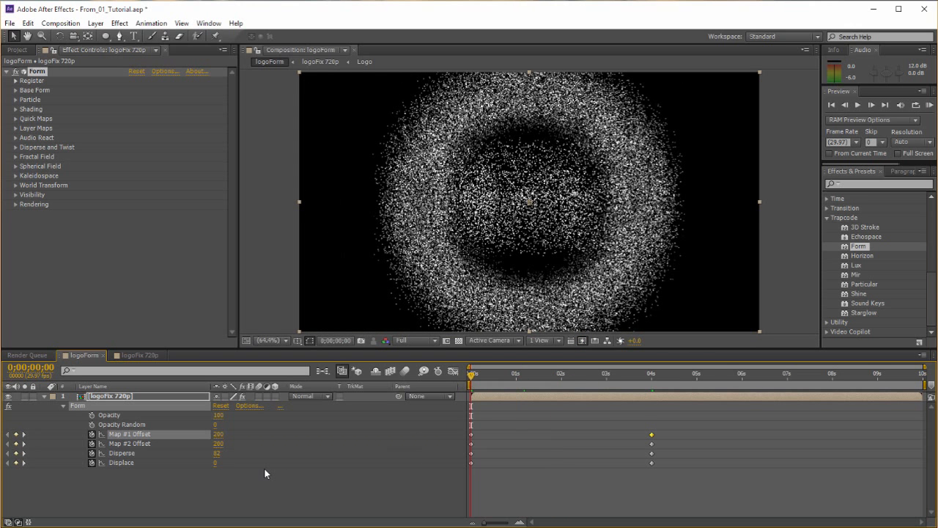
left_click(217, 453)
type("0")
key("Return")
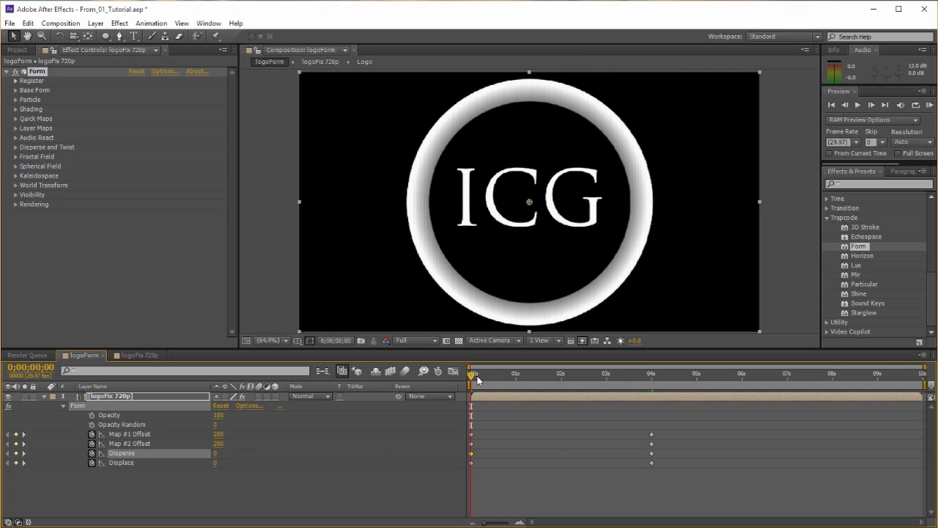
- Check the particle dispersion over roughly the first second and return to the start of the composition
left_click_drag(477, 378, 526, 380)
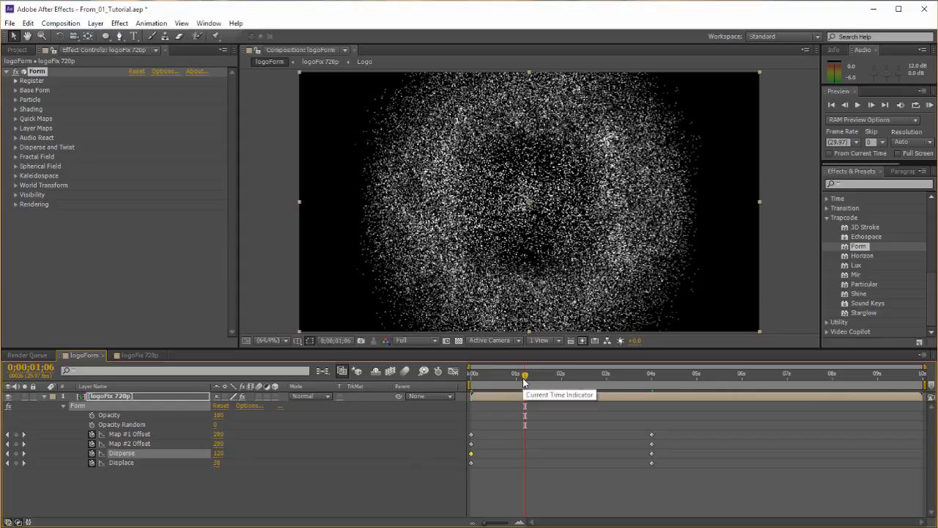
key("KP_0")
key("Home")
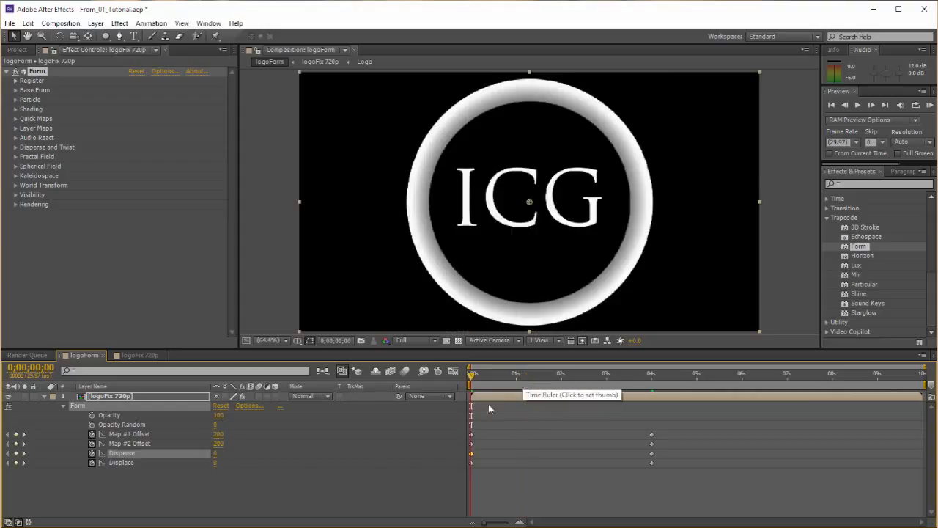
- Set the Map #1 Offset and Map #2 Offset keyframes at 0 seconds to 0
left_click(220, 436)
type("0")
key("Return")
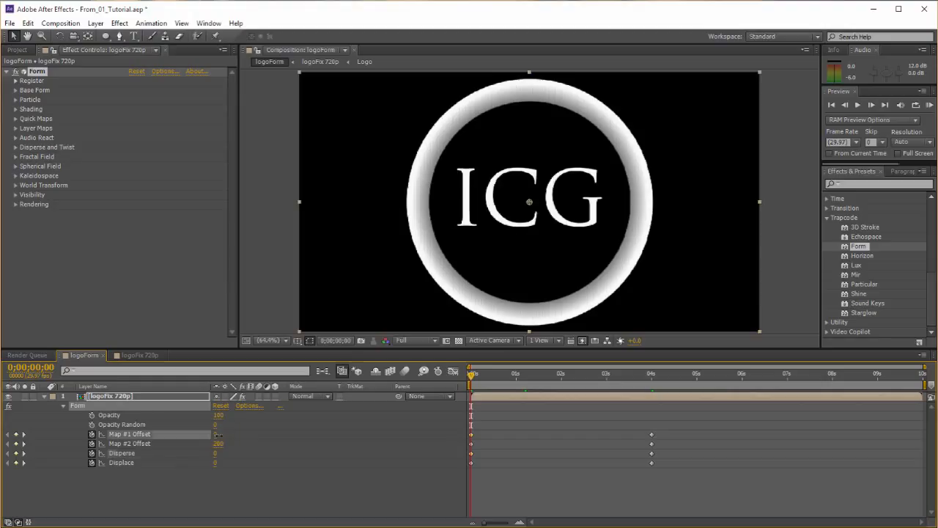
left_click(218, 443)
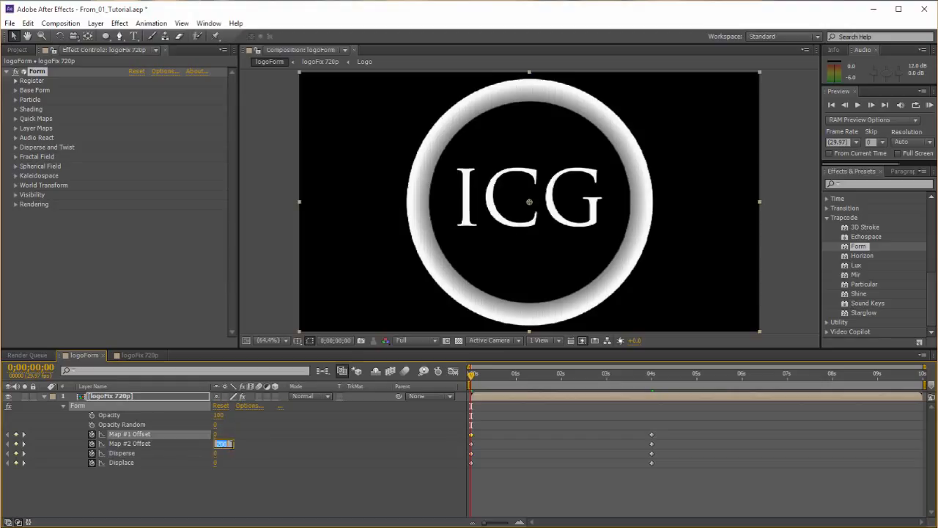
type("0")
key("Return")
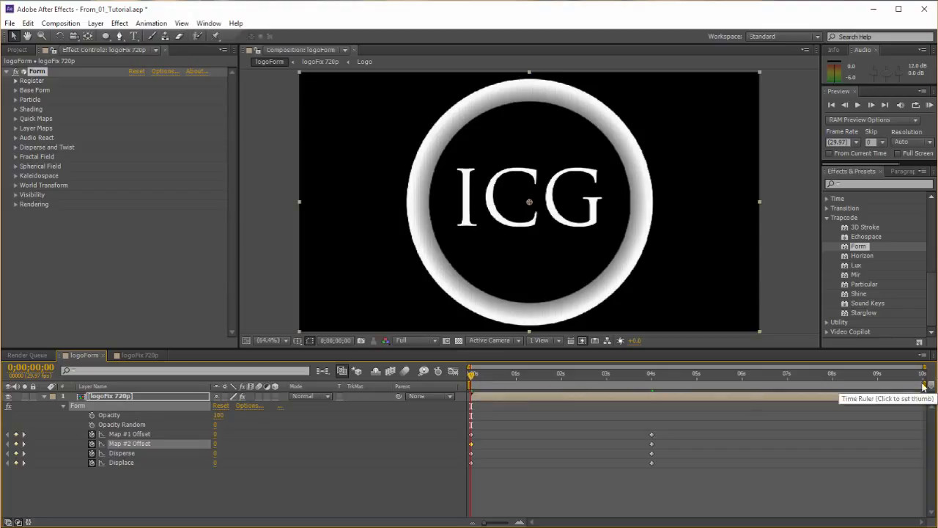
- Shorten the work area to end at 5 seconds and preview the dispersion animation
left_click_drag(923, 390, 696, 388)
mouse_move(678, 421)
left_mouse_down()
mouse_move(665, 422)
mouse_move(699, 425)
left_mouse_up()
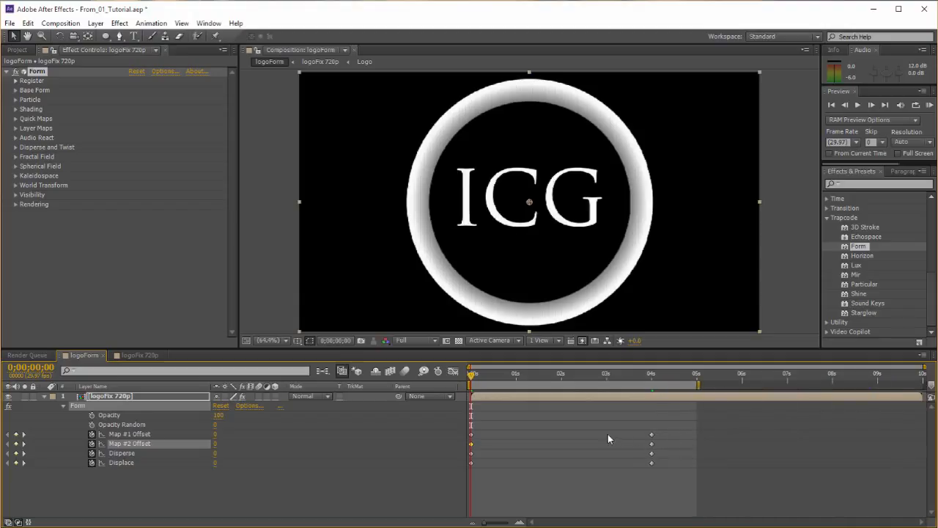
key("KP_0")
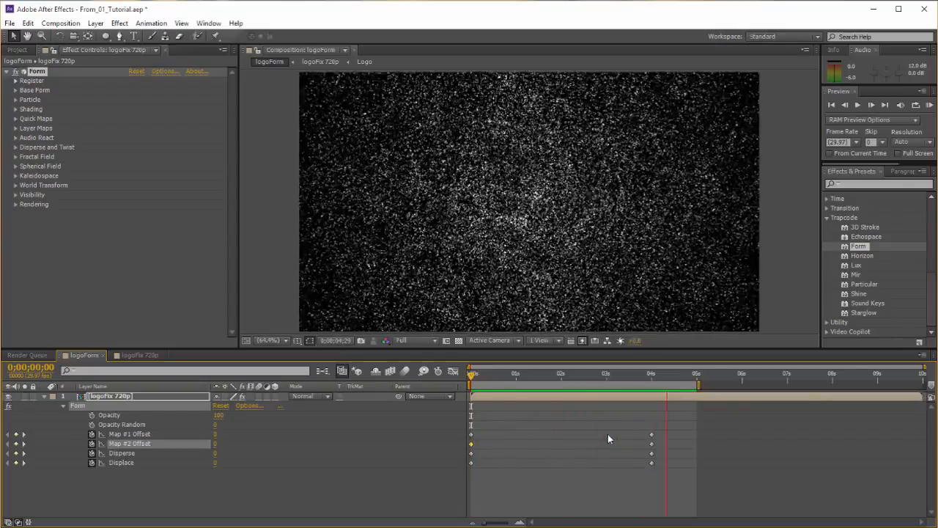
key("space")
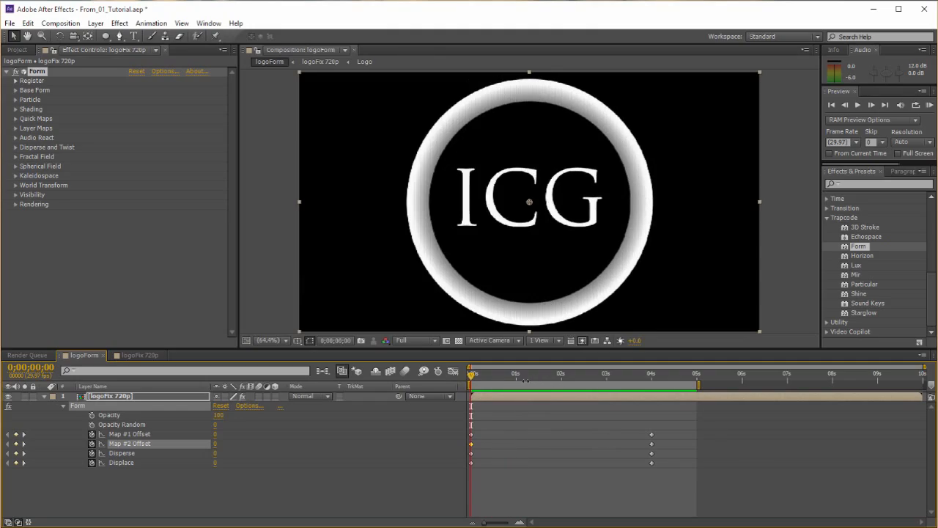
- Try a Displace value of 97 at 0;00;01;04 and delete the keyframe it adds
mouse_move(513, 376)
left_mouse_down()
mouse_move(491, 371)
mouse_move(601, 375)
mouse_move(485, 374)
mouse_move(522, 373)
left_mouse_up()
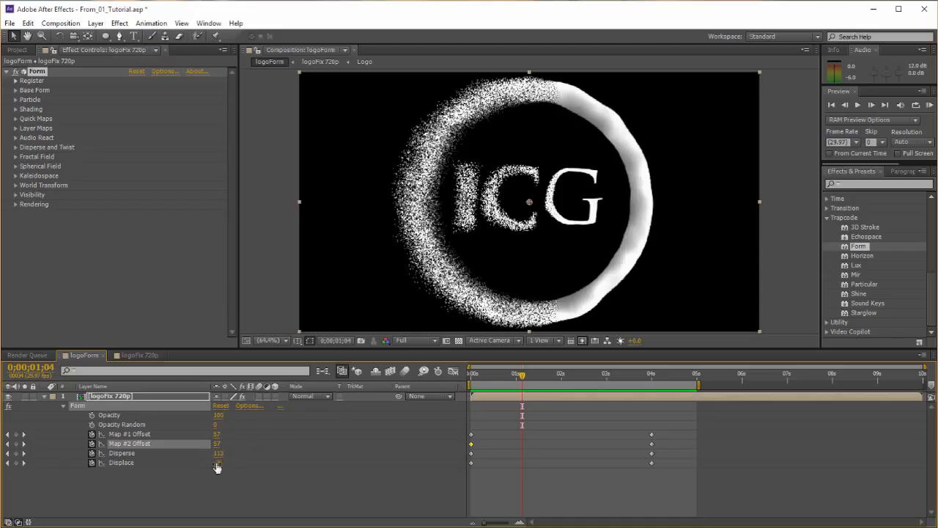
left_click_drag(218, 463, 260, 461)
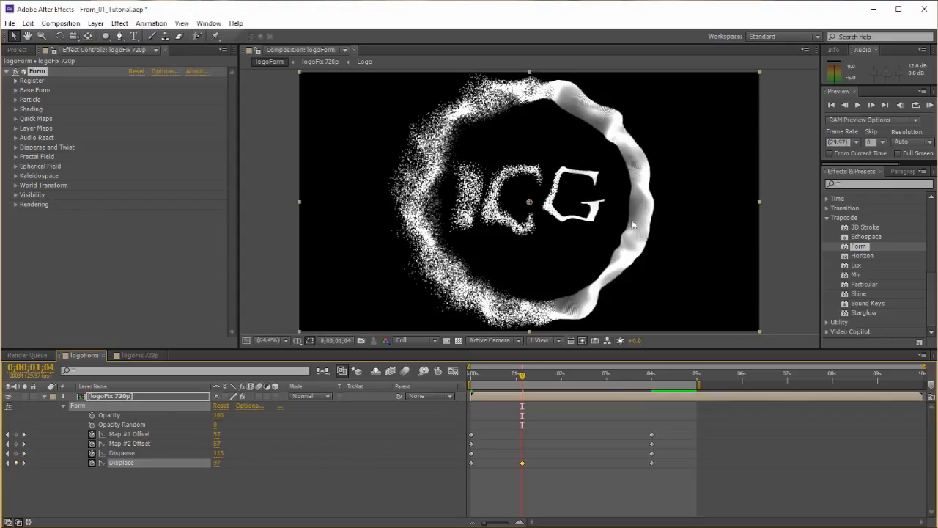
left_click_drag(544, 442, 521, 478)
key("Delete")
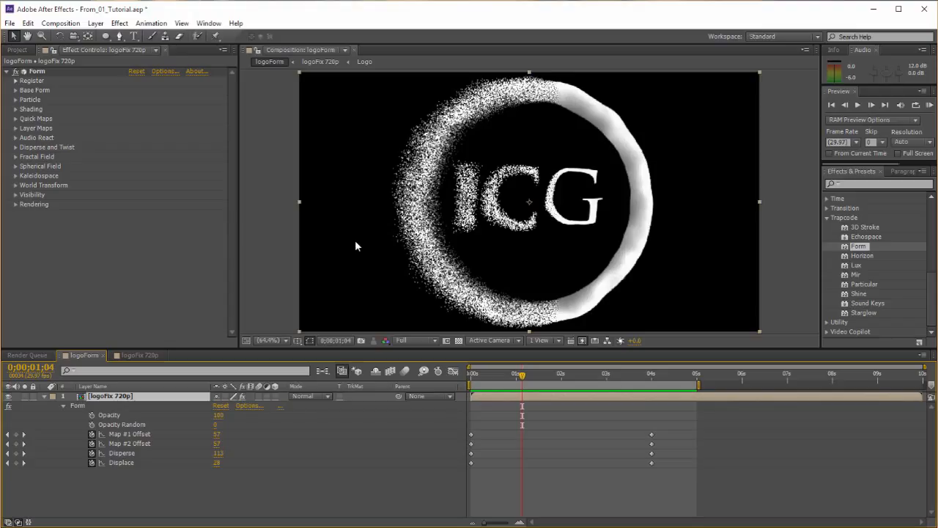
- Change Form's Map #2 curve in Quick Maps to the linear preset that ramps down from full to zero
left_click(16, 118)
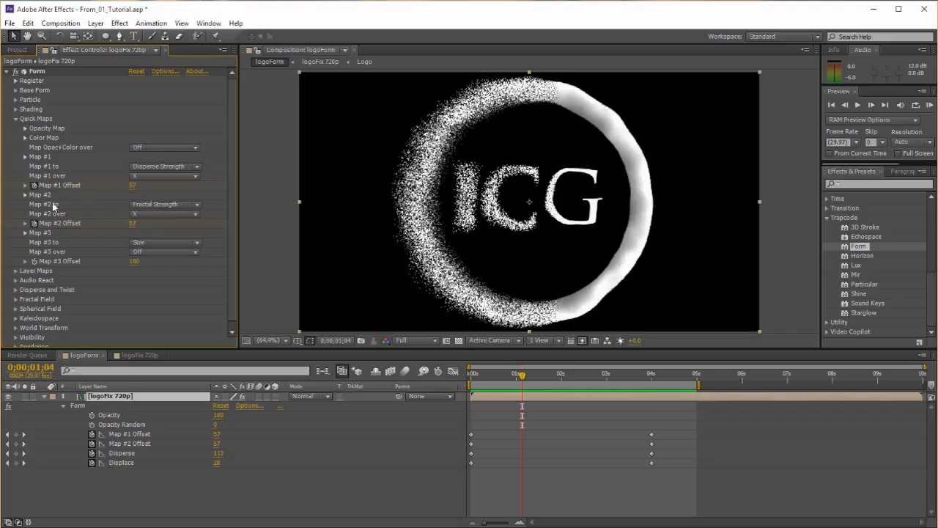
left_click(24, 195)
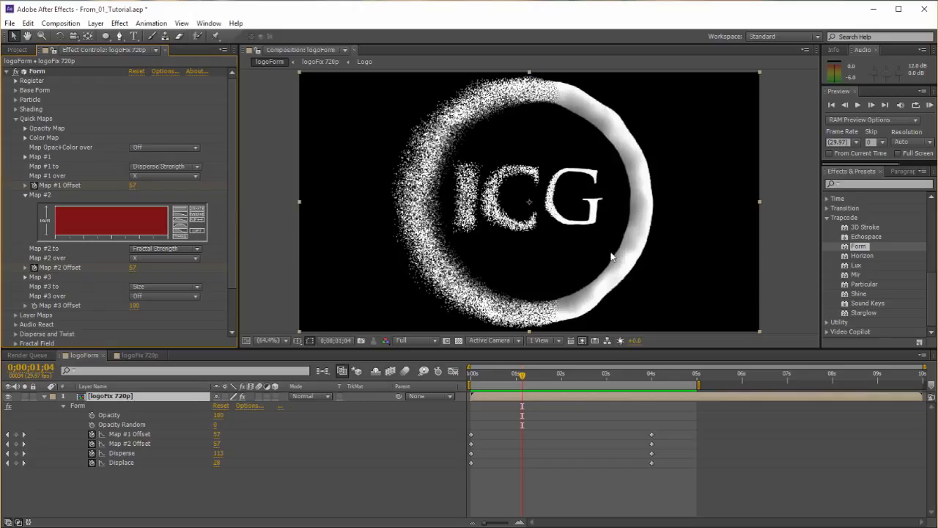
left_click(181, 218)
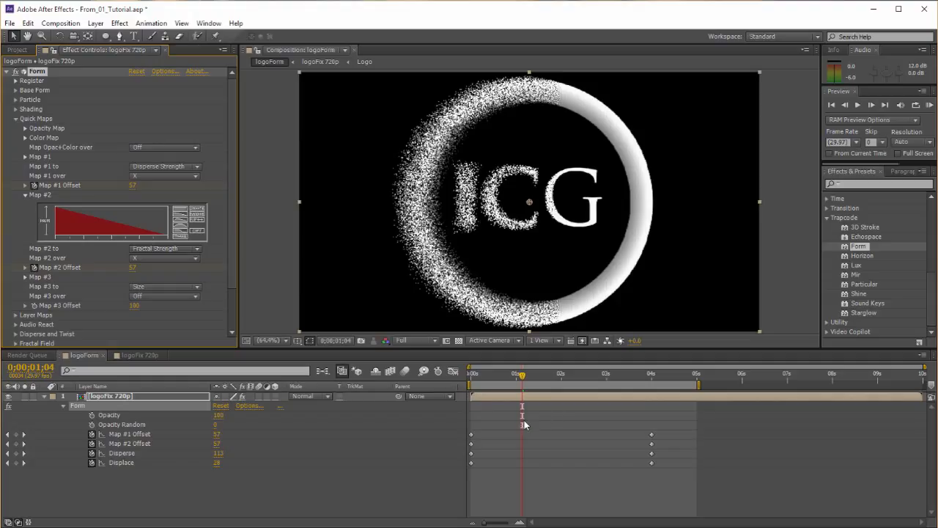
left_click(26, 196)
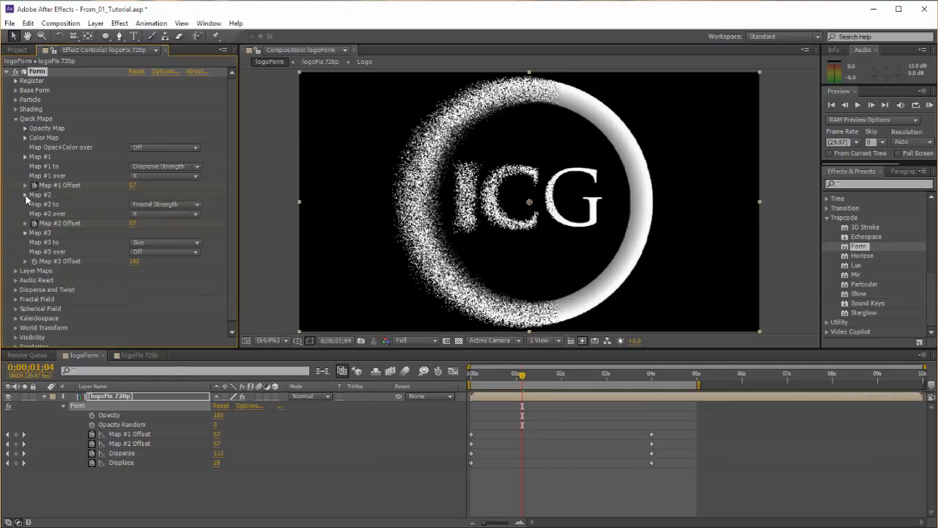
left_click(16, 118)
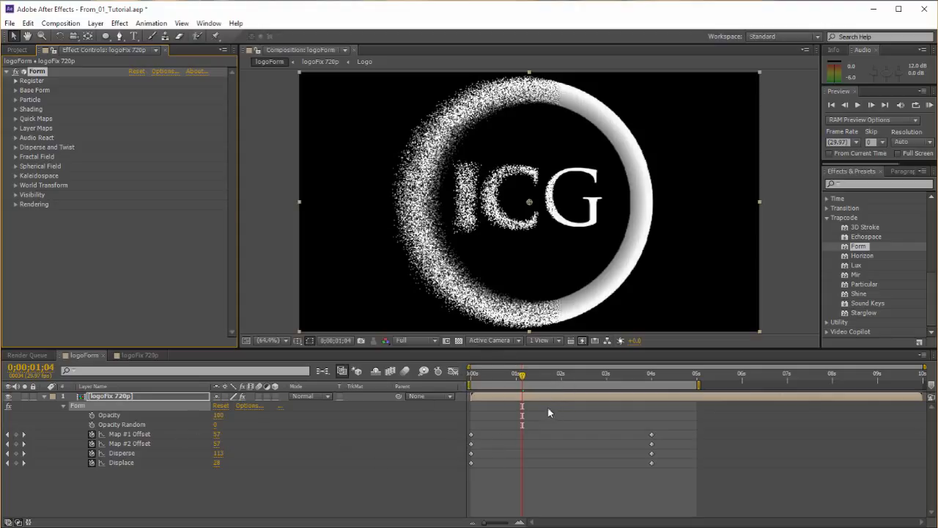
- Animate Opacity Random from 0 at 0;00;00;08 to 100 at 0;00;01;25
left_click_drag(522, 378, 493, 385)
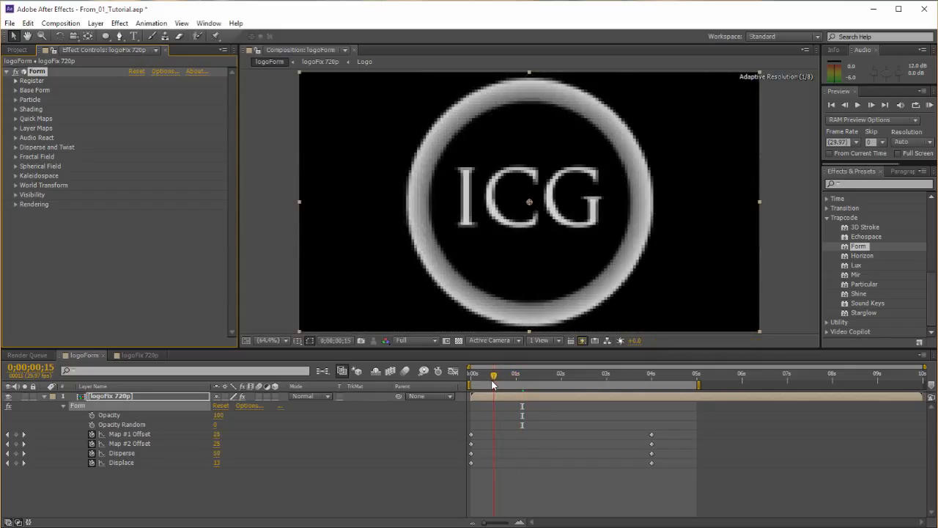
left_click(92, 425)
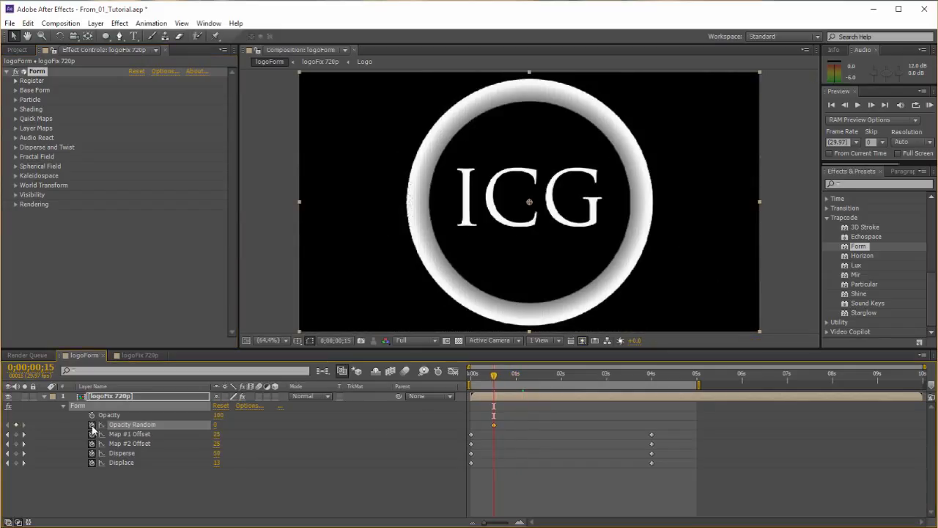
left_click_drag(492, 427, 484, 431)
left_click_drag(497, 379, 556, 389)
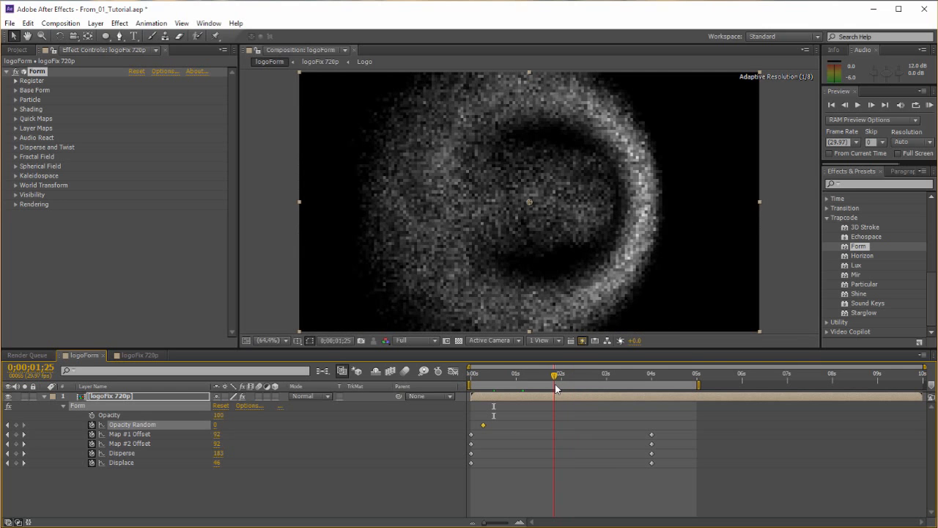
left_click_drag(215, 425, 425, 457)
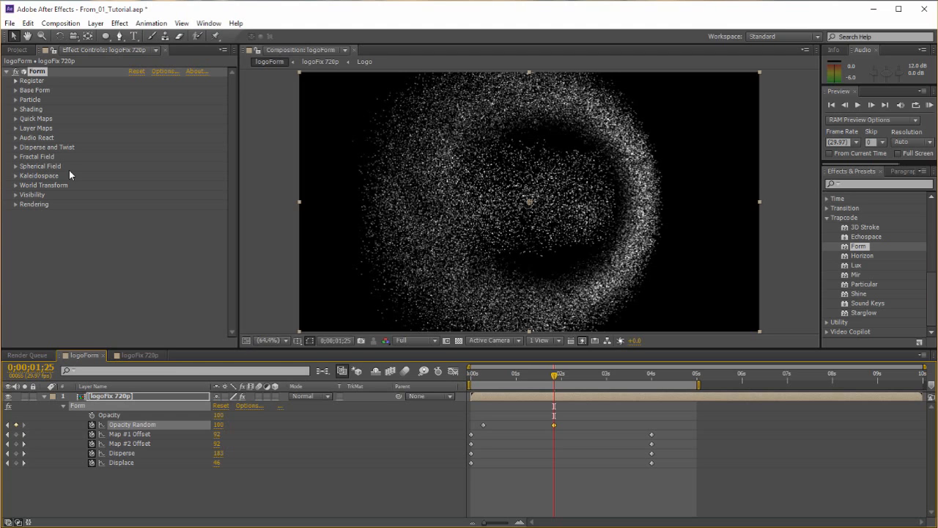
- Enable keyframing for the particles' Size Random at 0;00;01;25
left_click(14, 101)
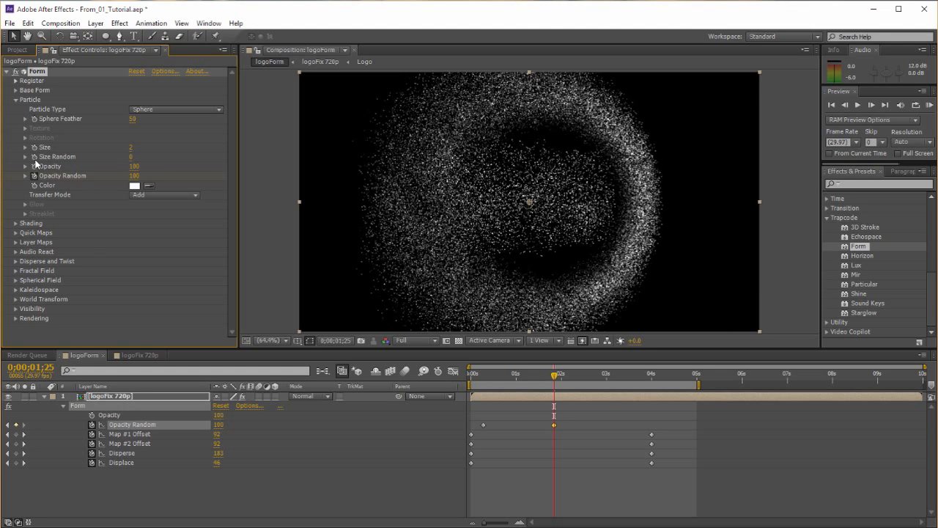
left_click(125, 396)
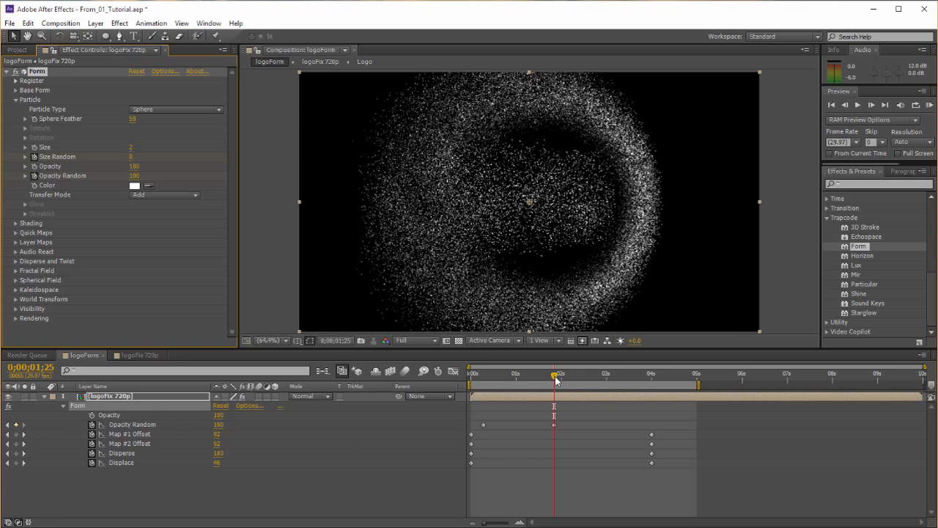
- Try an Opacity keyframe at 0;00;02;17, show all the layer's keyframed properties in the timeline, and remove the Opacity keyframe
left_click_drag(556, 379, 591, 381)
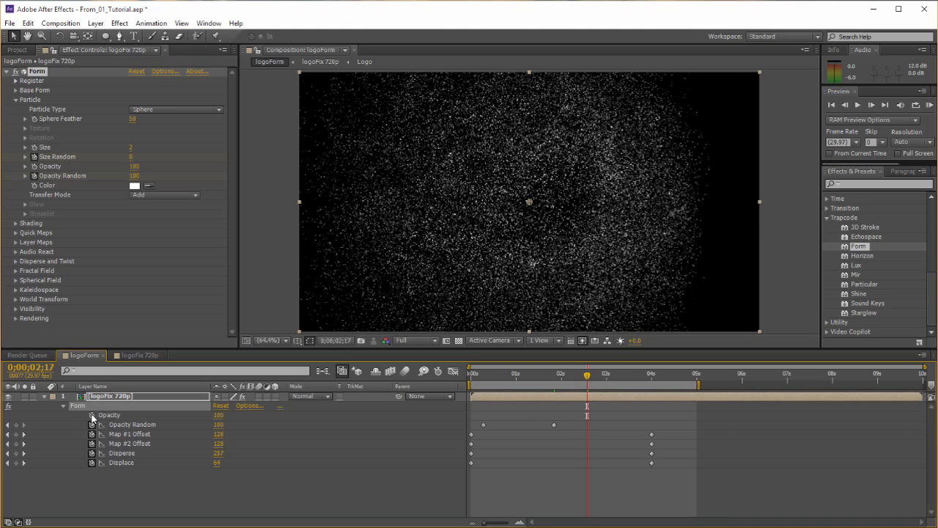
left_click(91, 416)
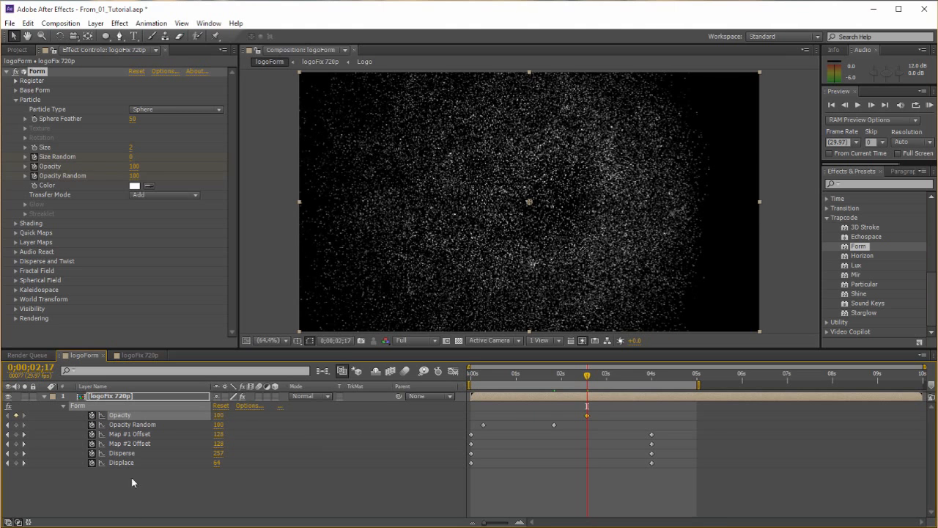
left_click(127, 399)
key("u")
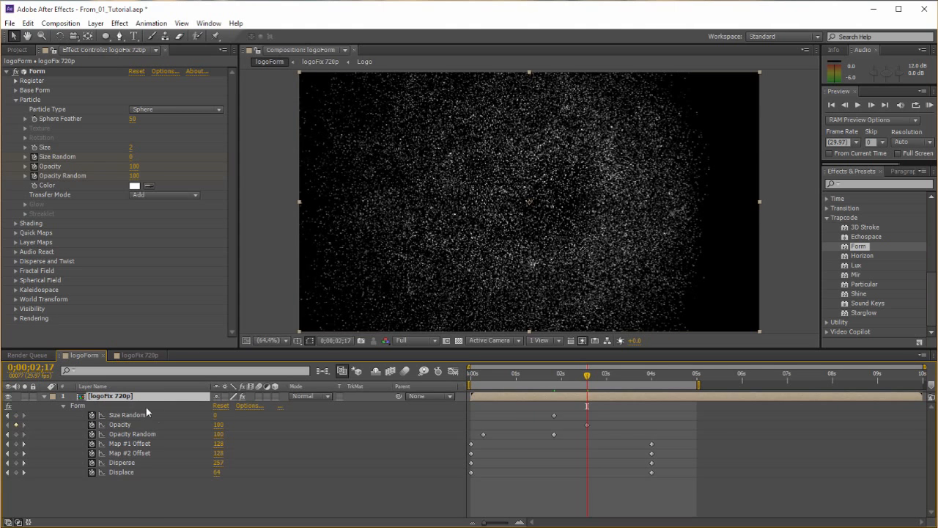
left_click(142, 415)
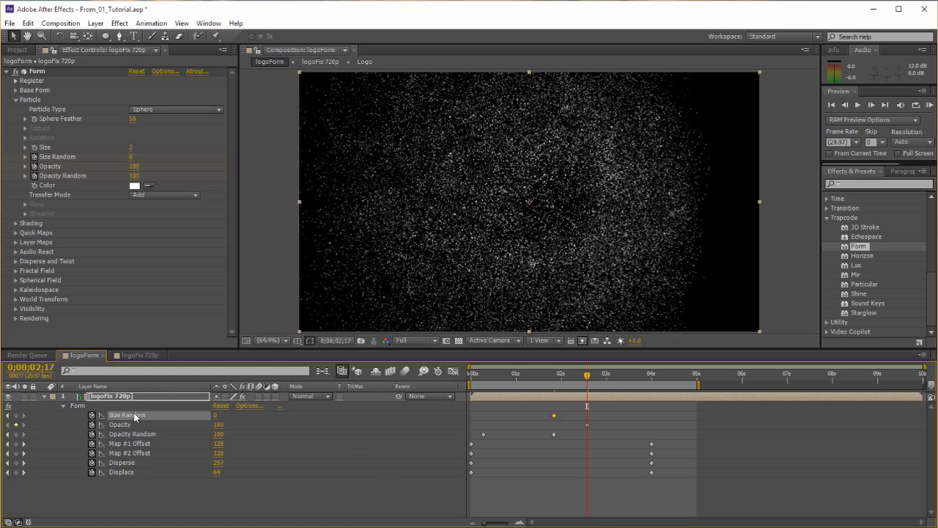
left_click(587, 424)
- Animate Size Random from 0 at 0;00;00;08 to 53 at 0;00;01;25
left_click_drag(587, 377, 554, 376)
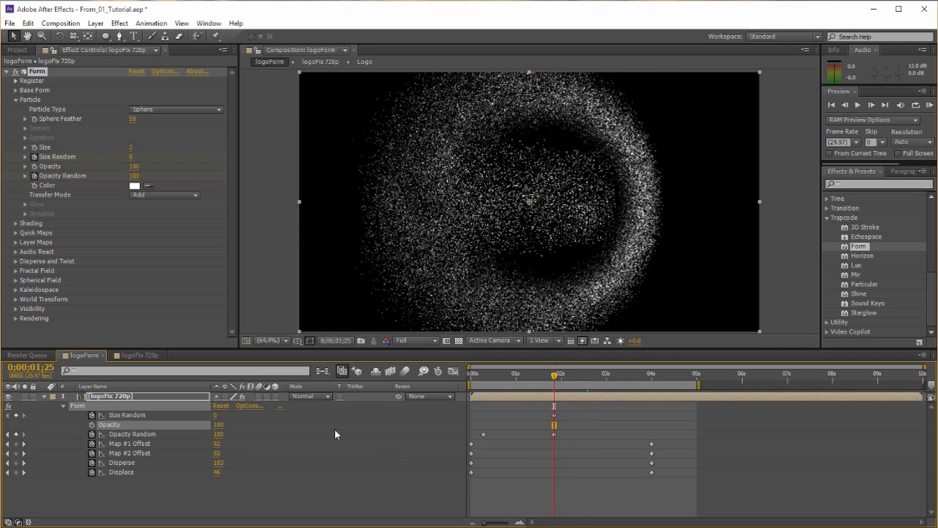
left_click_drag(510, 374, 485, 375)
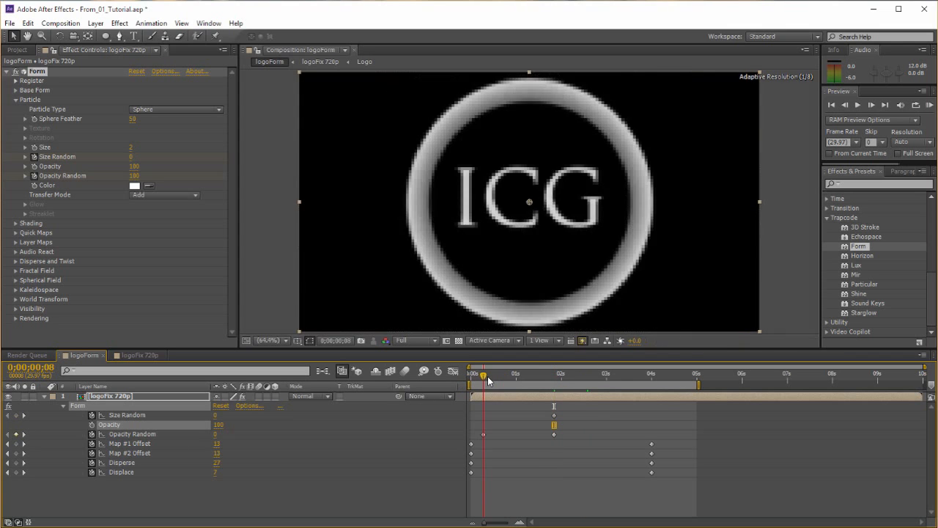
left_click(16, 415)
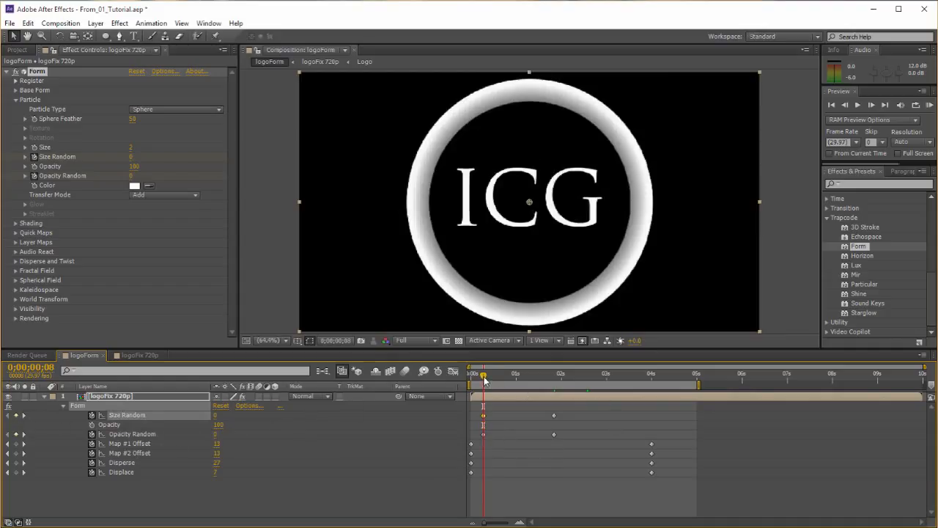
left_click_drag(484, 379, 553, 380)
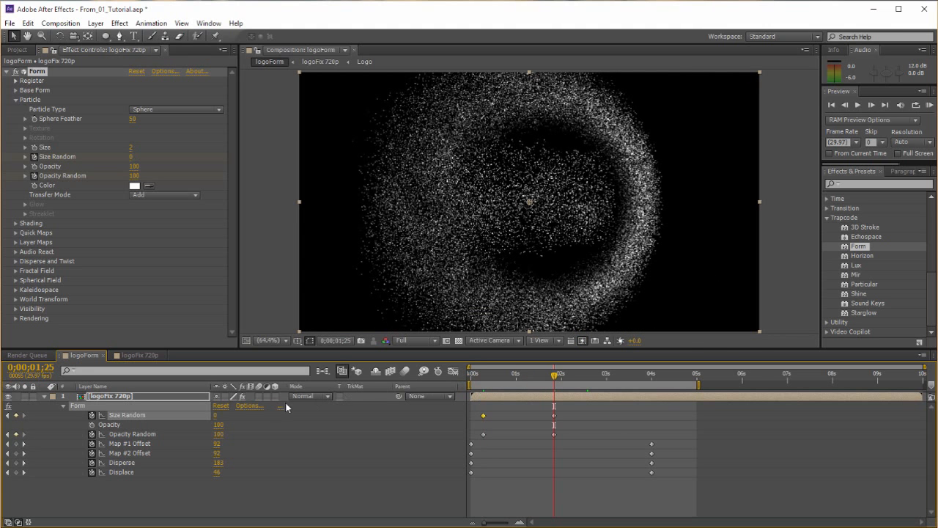
left_click_drag(216, 415, 247, 415)
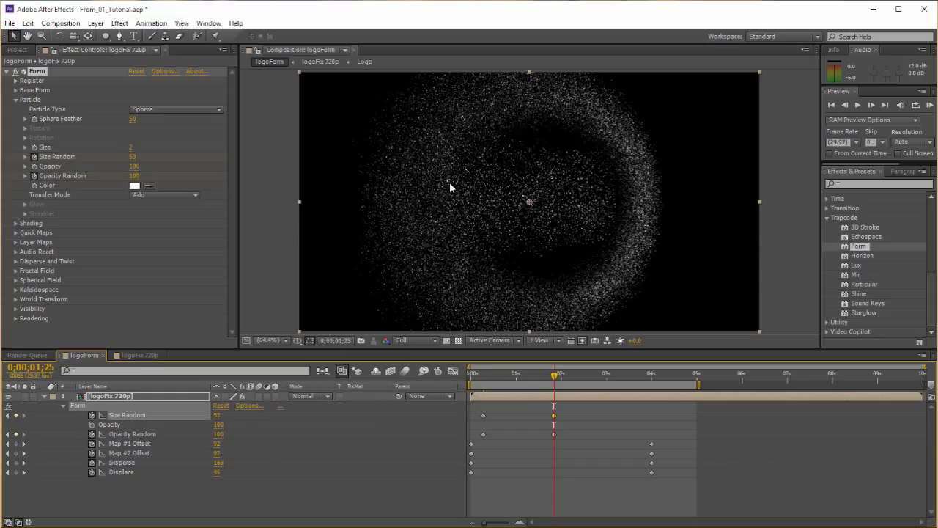
- Inspect the randomized particles at 200%, fit the composition back in view, and check the dispersion at 0;00;01;08
scroll(449, 182, "up", 4)
left_click_drag(434, 196, 539, 250)
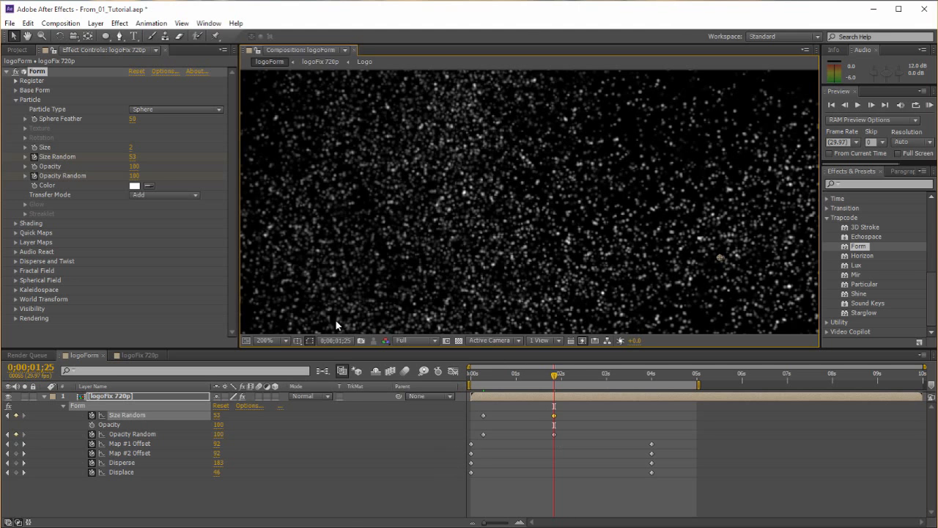
left_click(272, 338)
left_click(293, 303)
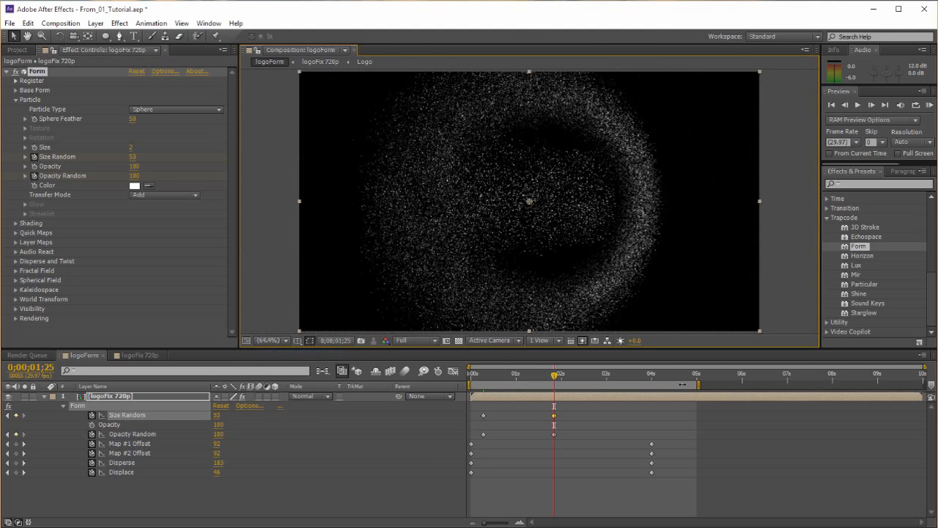
left_click_drag(552, 383, 531, 382)
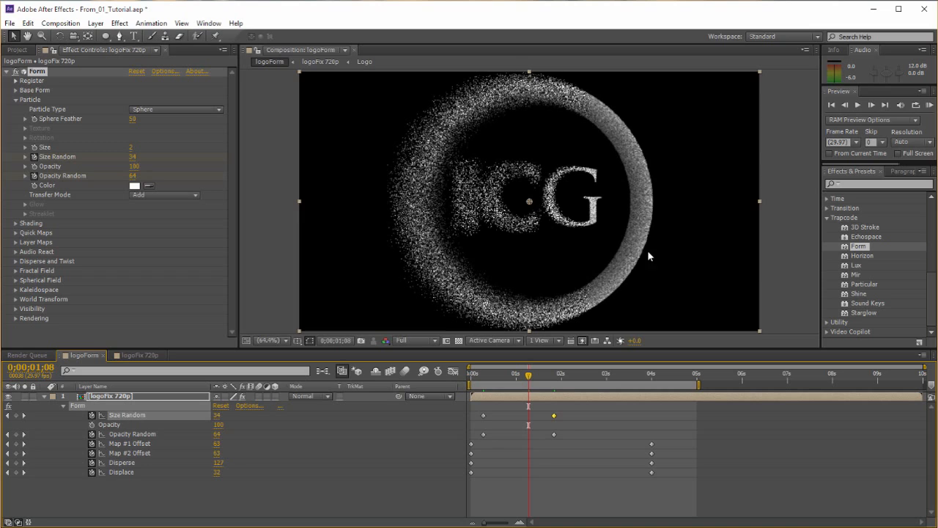
left_click(121, 472)
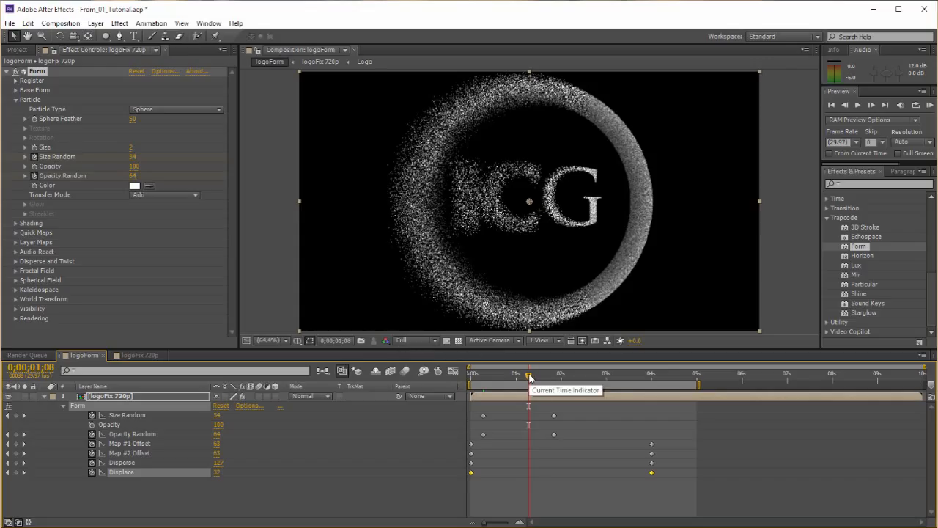
- Fade the particles out by animating Opacity from 100 at 0;00;02;23 to 0 at 0;00;03;24
left_click_drag(529, 377, 597, 382)
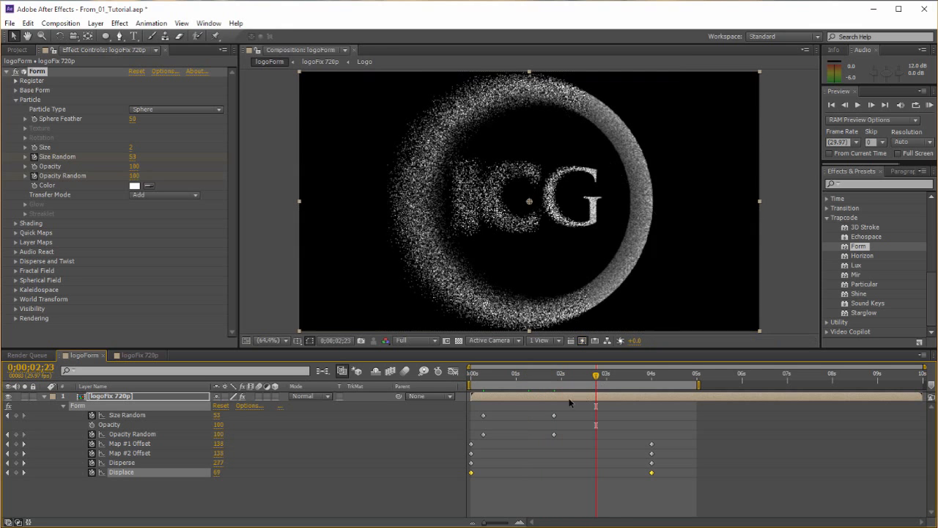
left_click(92, 424)
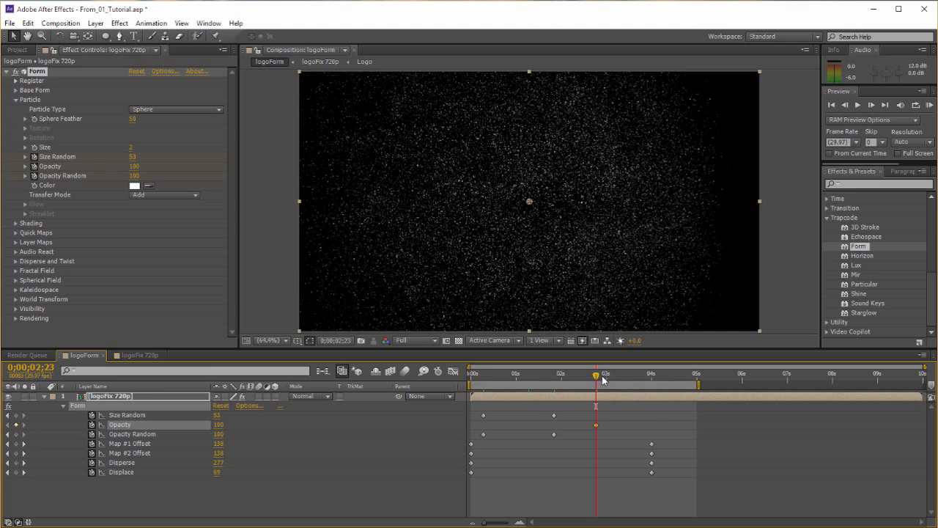
left_click_drag(600, 378, 643, 382)
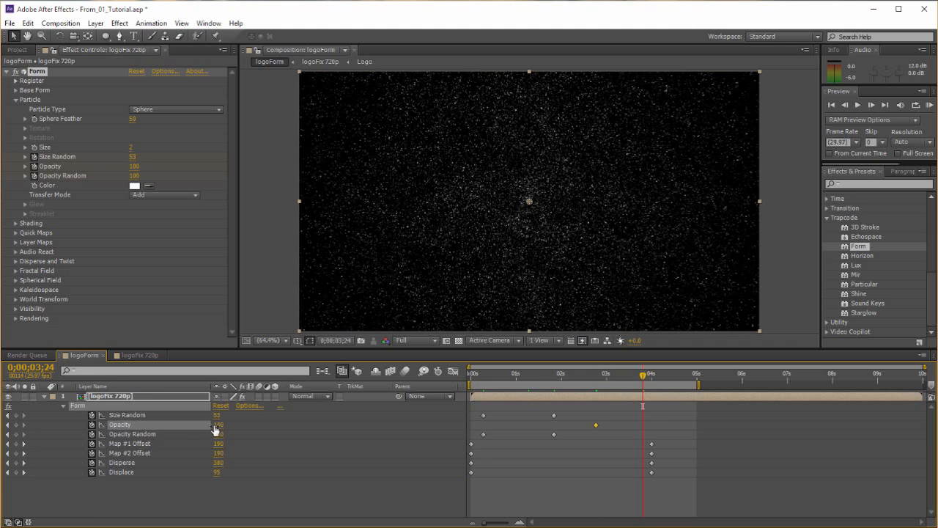
left_click_drag(219, 426, 139, 426)
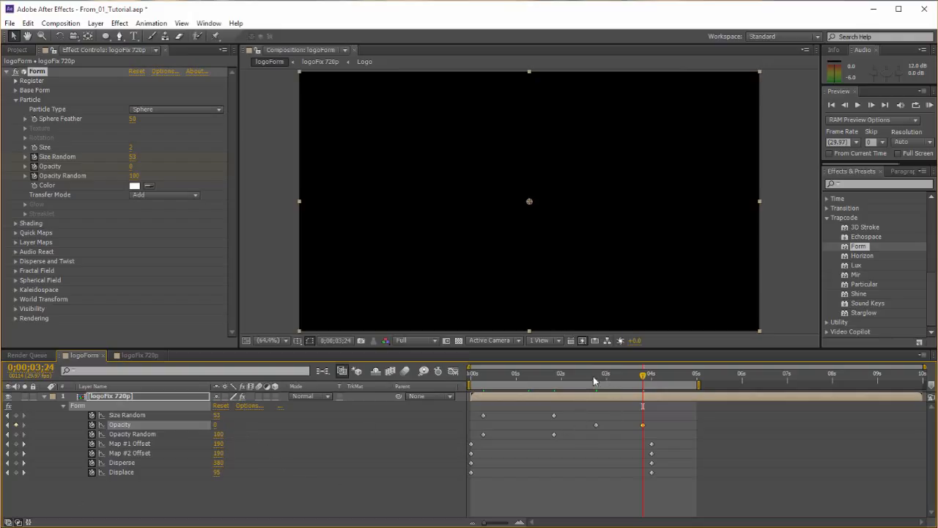
- Preview the full dispersion and fade-out over the work area, and check the frames within the first second
left_click_drag(642, 376, 611, 381)
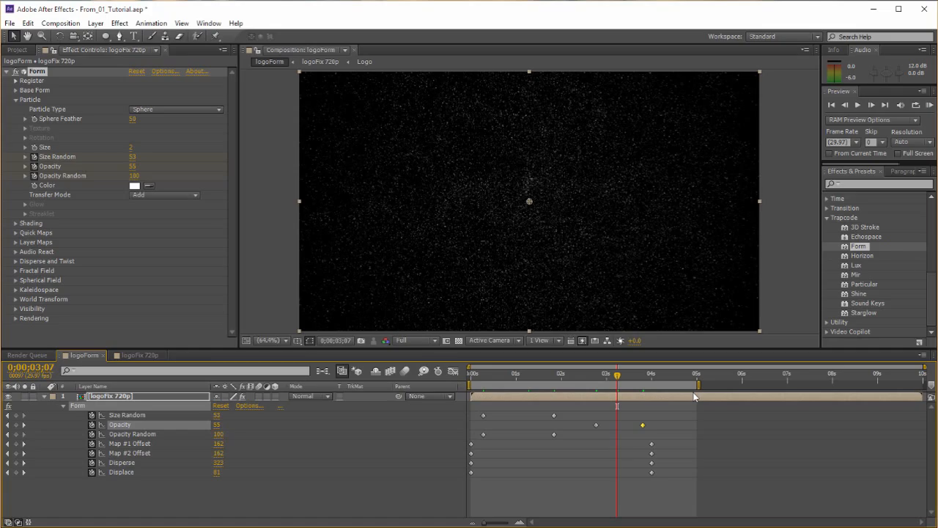
key("KP_0")
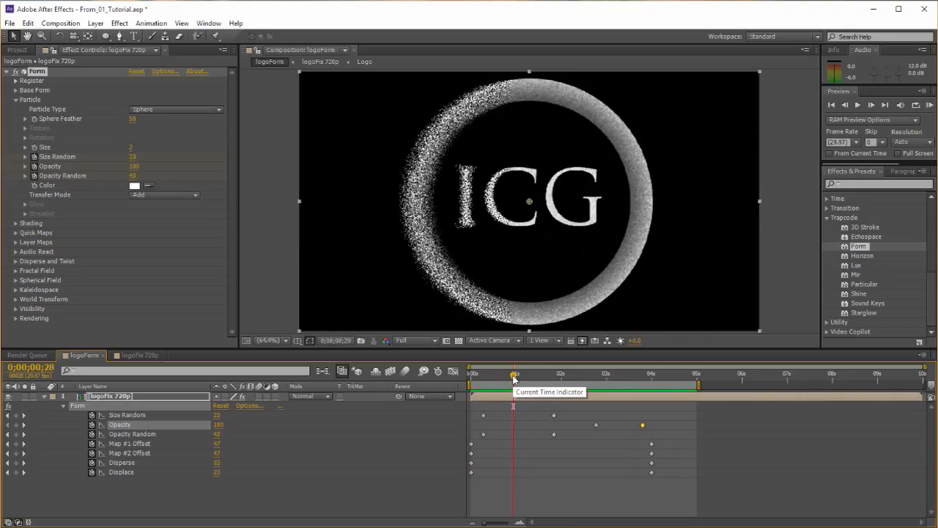
left_click_drag(513, 377, 488, 373)
- Go to 0;00;03;00 and examine the particle fade-out up to 4 seconds against the Opacity keyframes
left_click(36, 368)
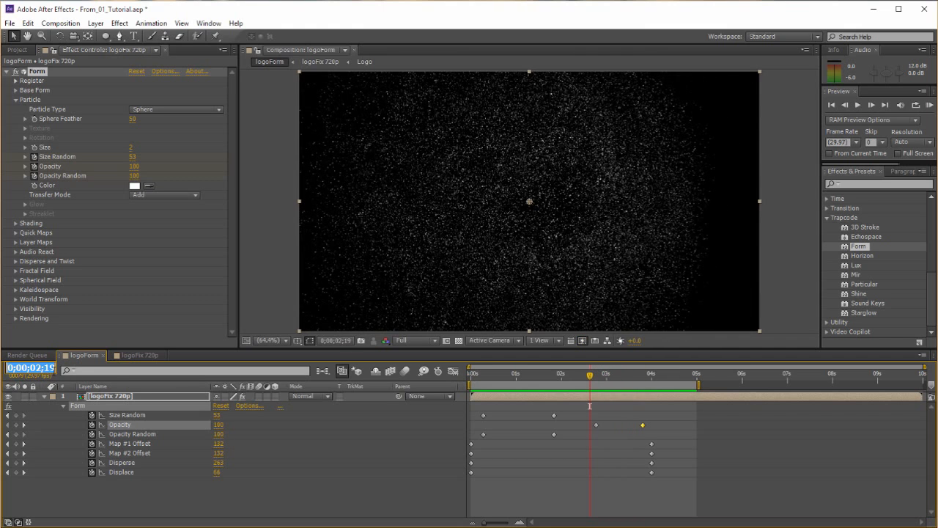
type("300")
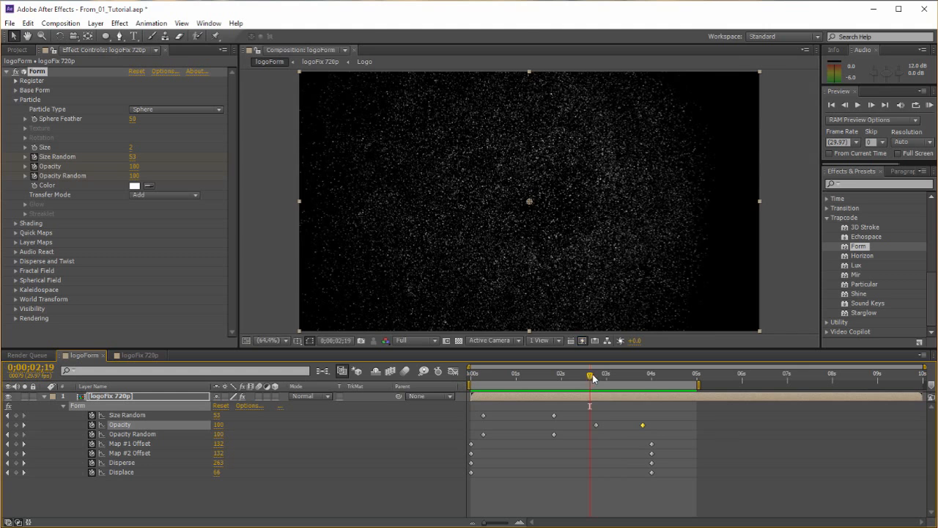
key("Return")
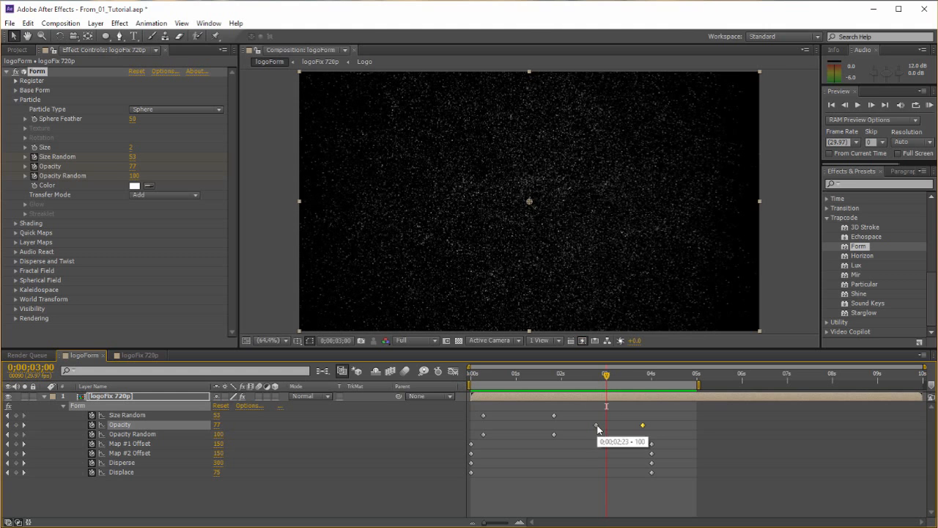
left_click(642, 383)
left_click_drag(644, 384, 652, 384)
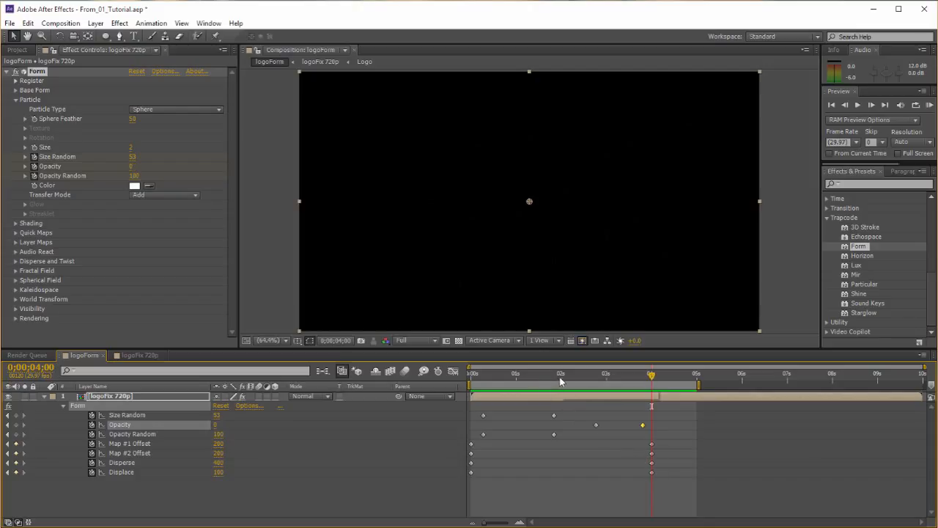
mouse_move(652, 377)
left_mouse_down()
mouse_move(484, 381)
mouse_move(644, 381)
left_mouse_up()
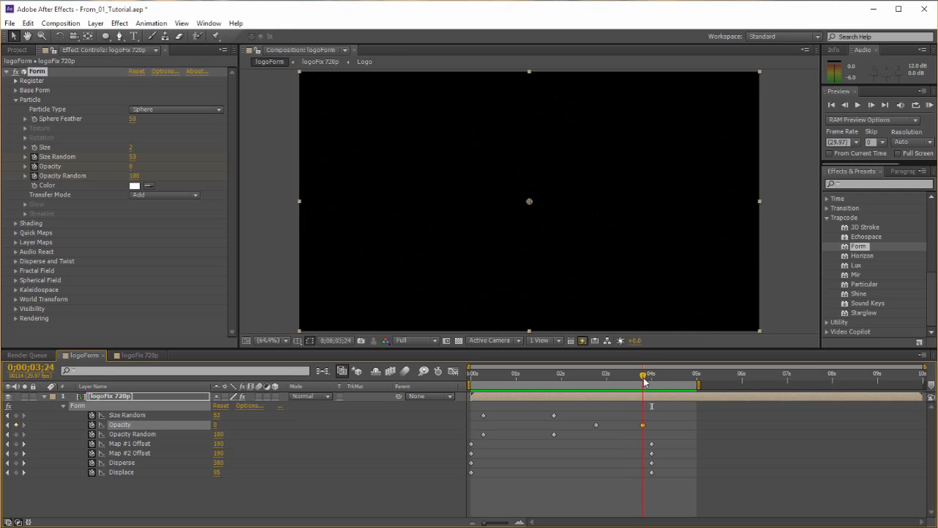
- Retime the Map #1 Offset and Map #2 Offset keyframes so they run from about 0.8 seconds to 0;00;03;04
left_click_drag(644, 382, 588, 395)
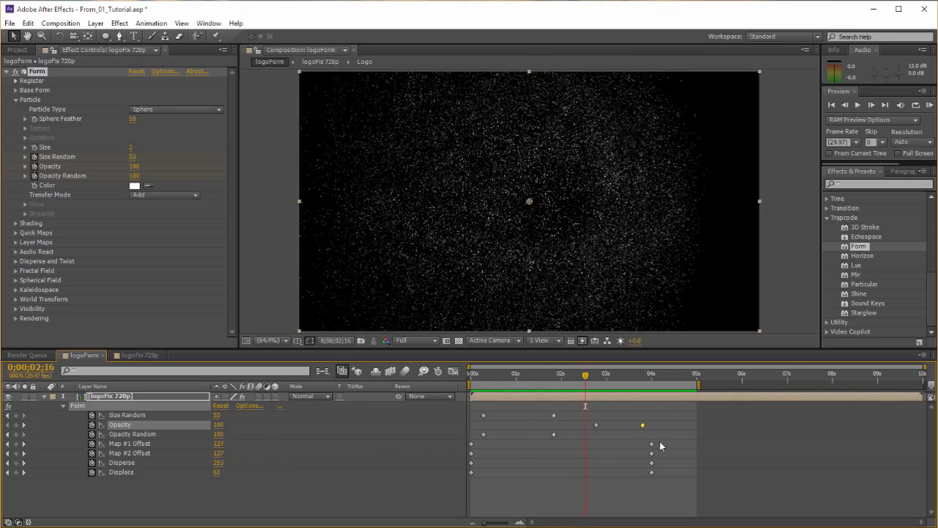
left_click_drag(663, 439, 644, 455)
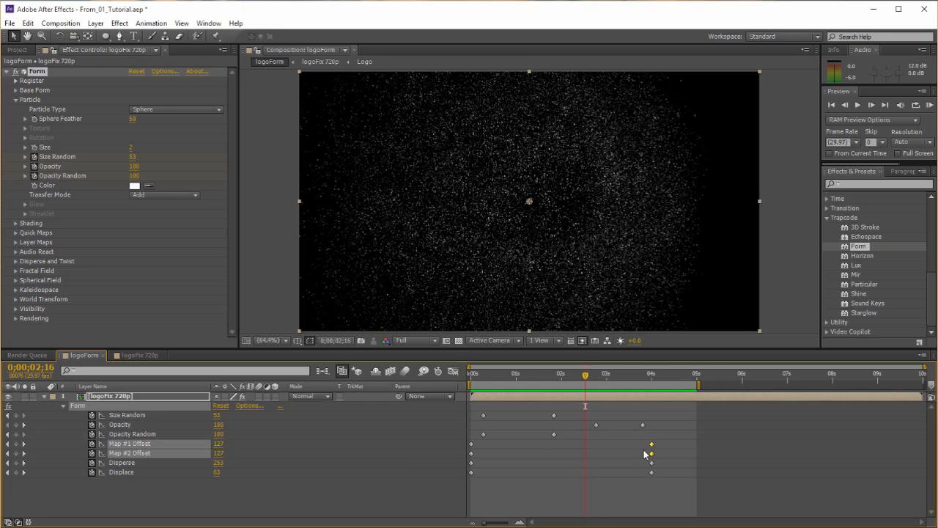
left_click_drag(586, 375, 542, 397)
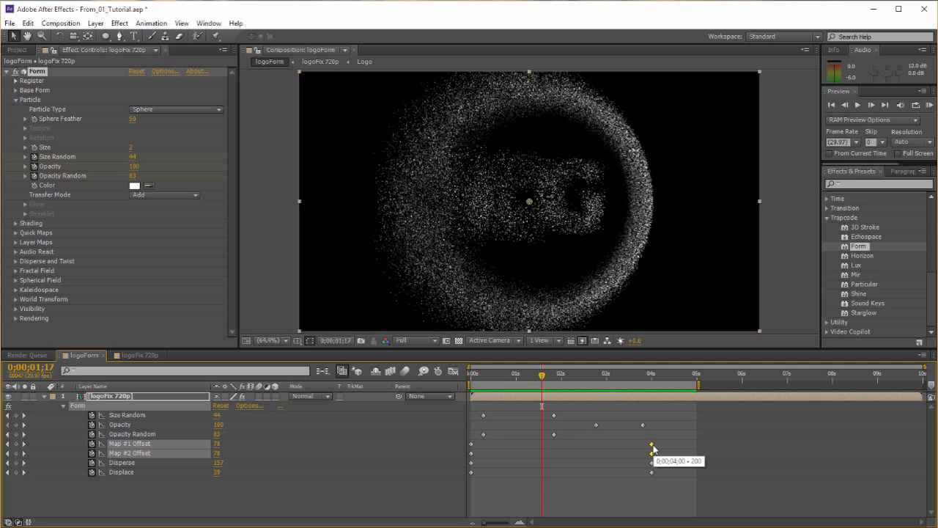
left_click(521, 375)
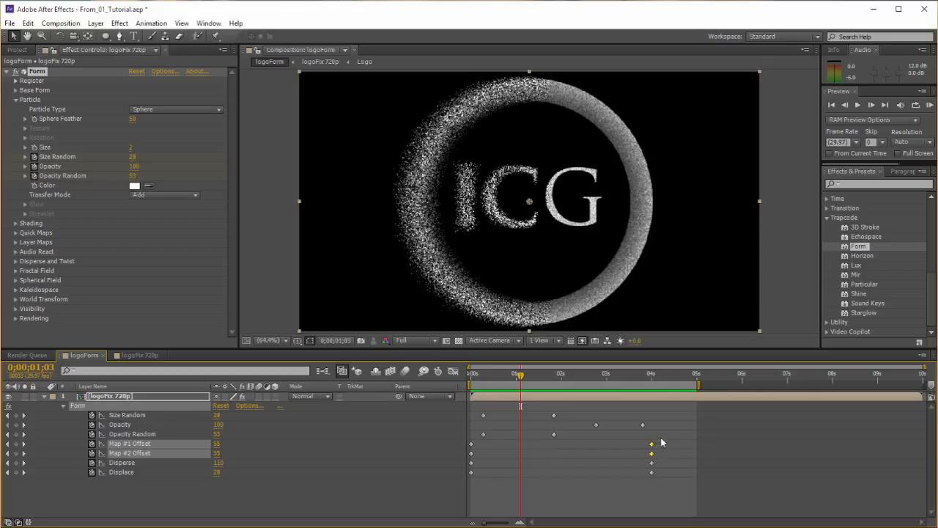
mouse_move(653, 454)
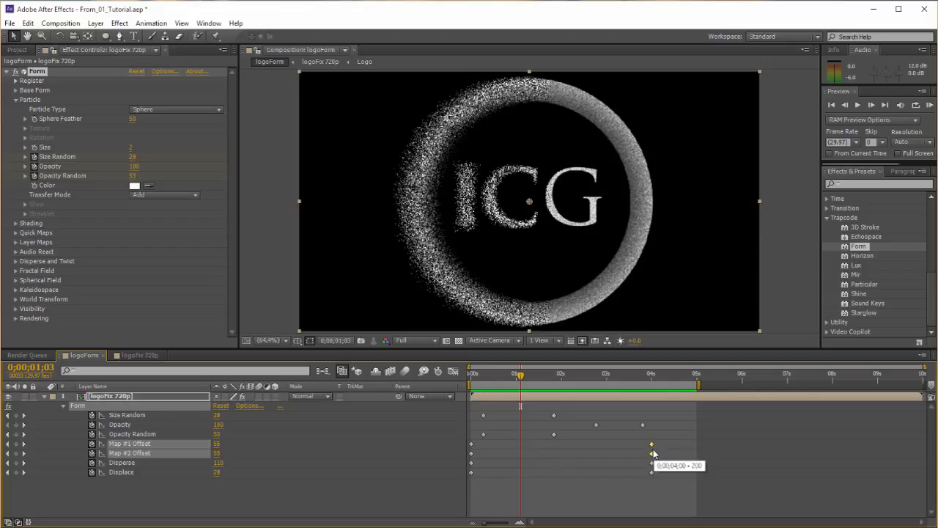
left_click_drag(652, 445, 632, 445)
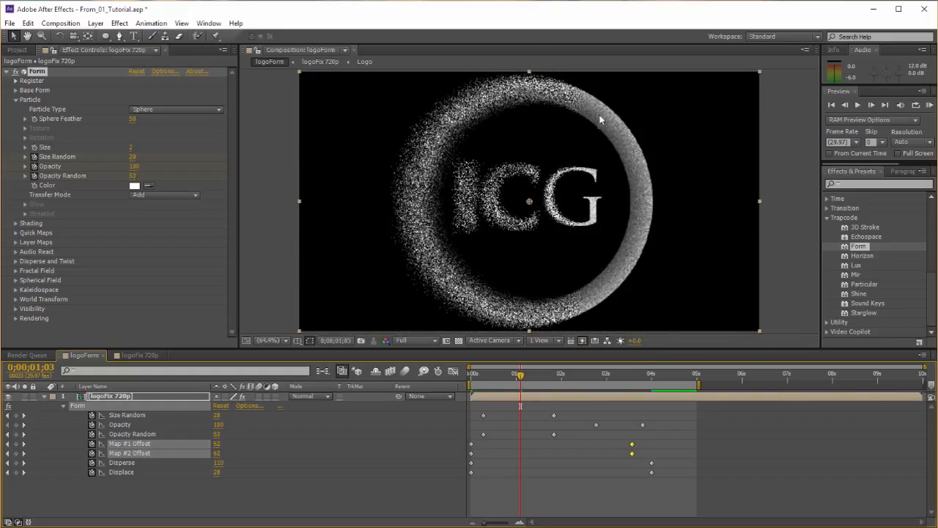
left_click_drag(633, 449, 612, 447)
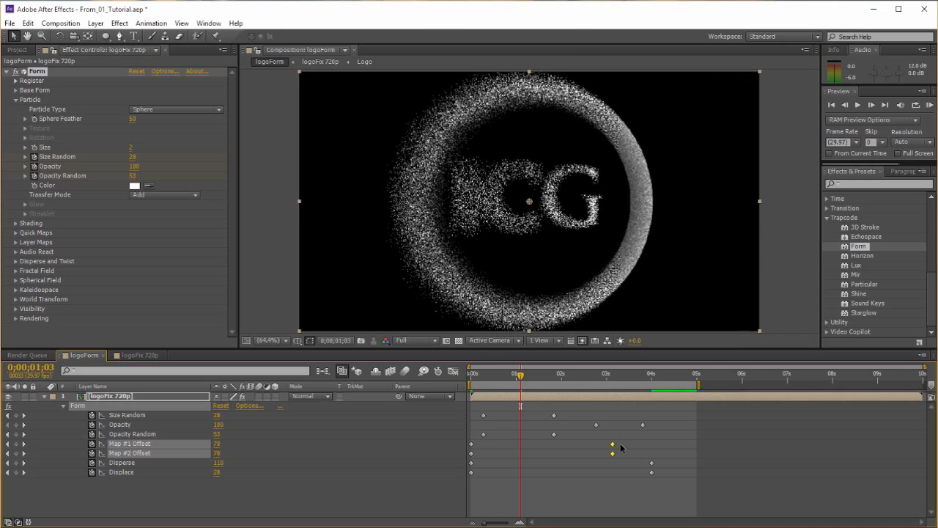
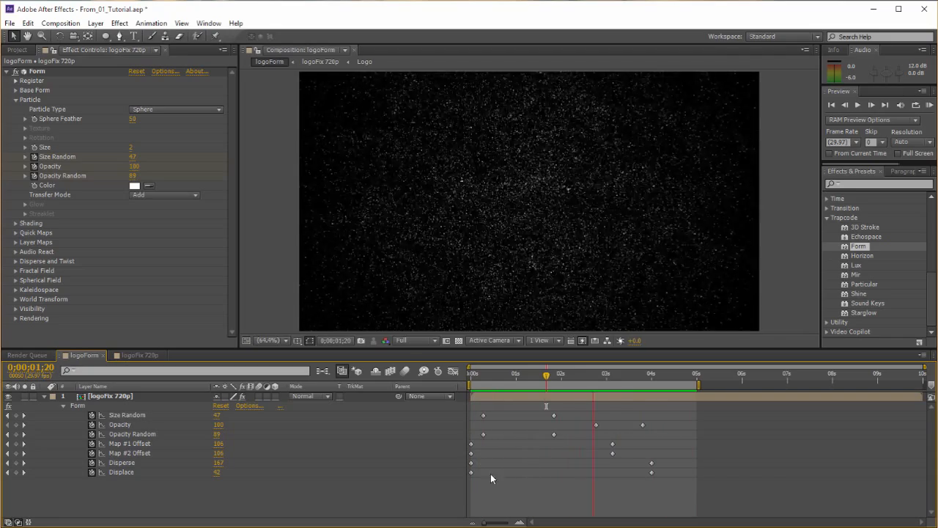
key("space")
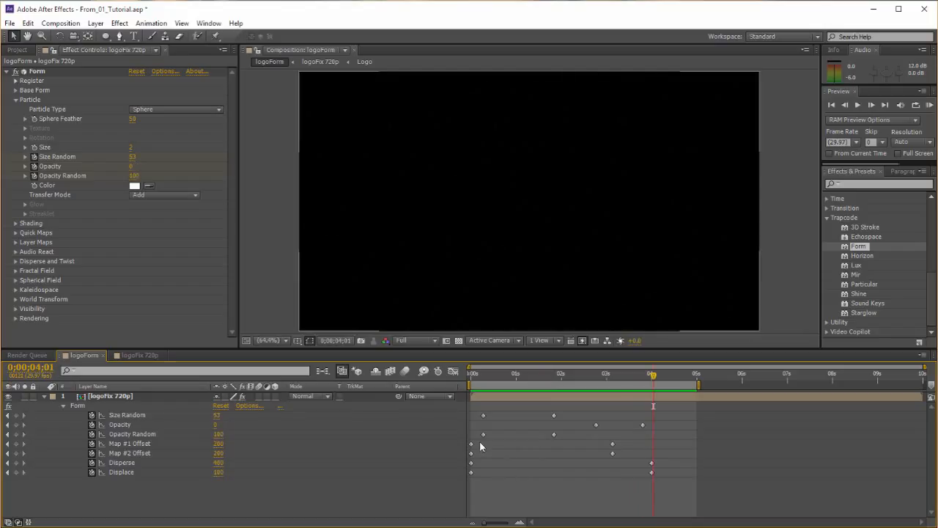
mouse_move(479, 440)
left_mouse_down()
mouse_move(468, 456)
mouse_move(487, 457)
left_mouse_up()
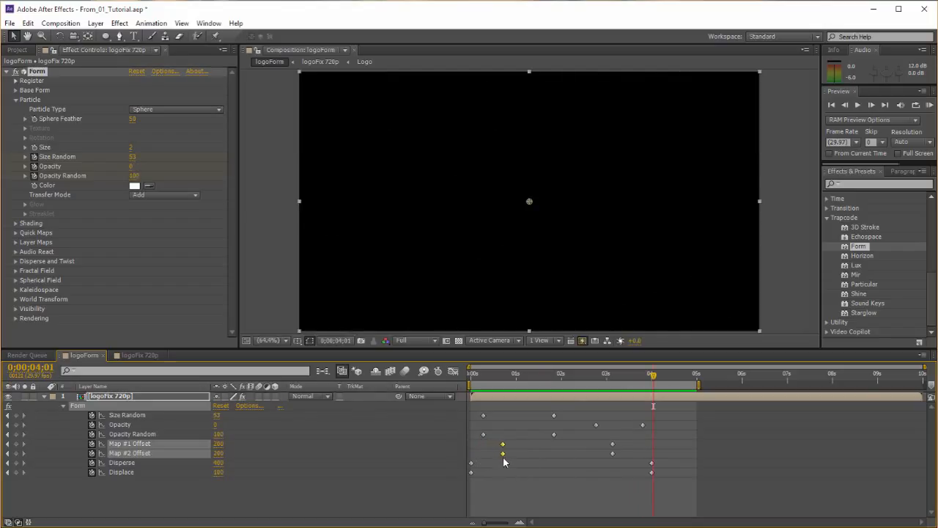
- Move the Opacity keyframes to about 2.1 seconds and 0;00;03;04, align the first Size Random and Opacity Random keyframes with the Map Offset start, and preview
left_click_drag(648, 419, 598, 428)
left_click_drag(612, 375, 593, 379)
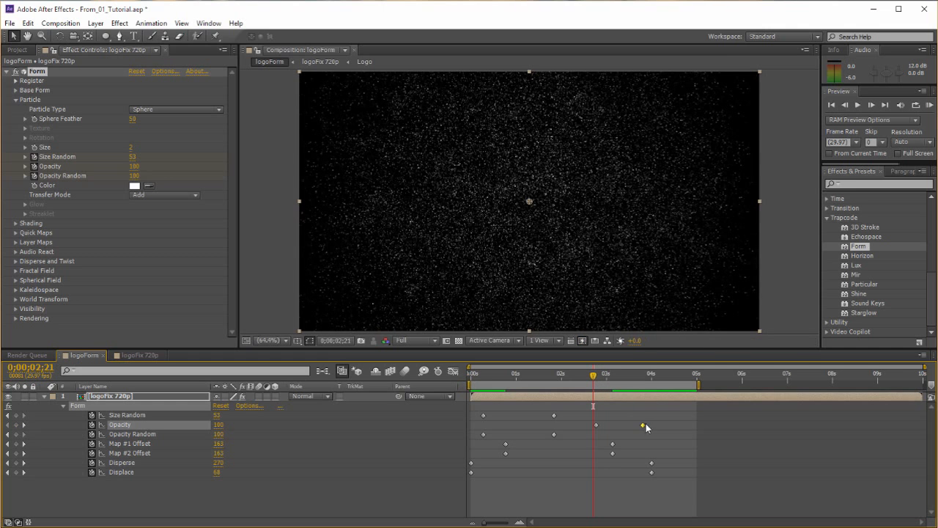
left_click_drag(655, 421, 565, 427)
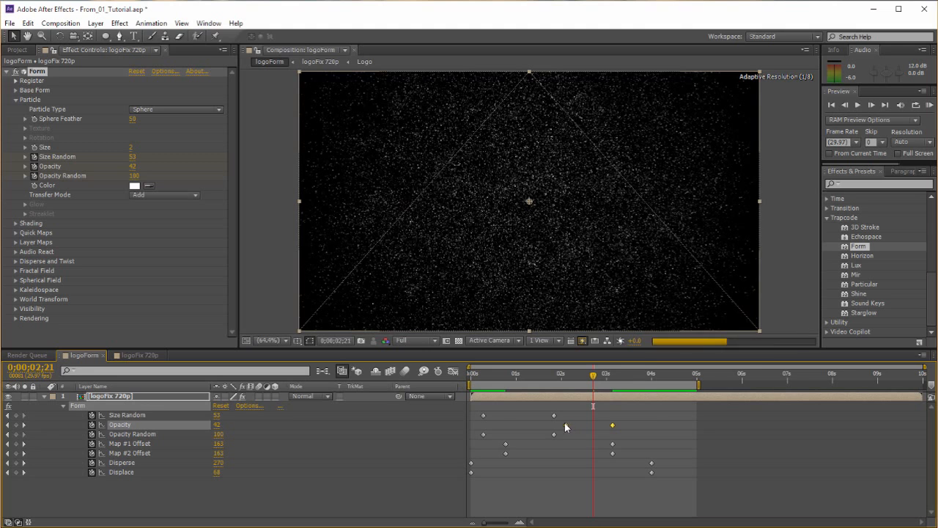
left_click_drag(473, 416, 505, 433)
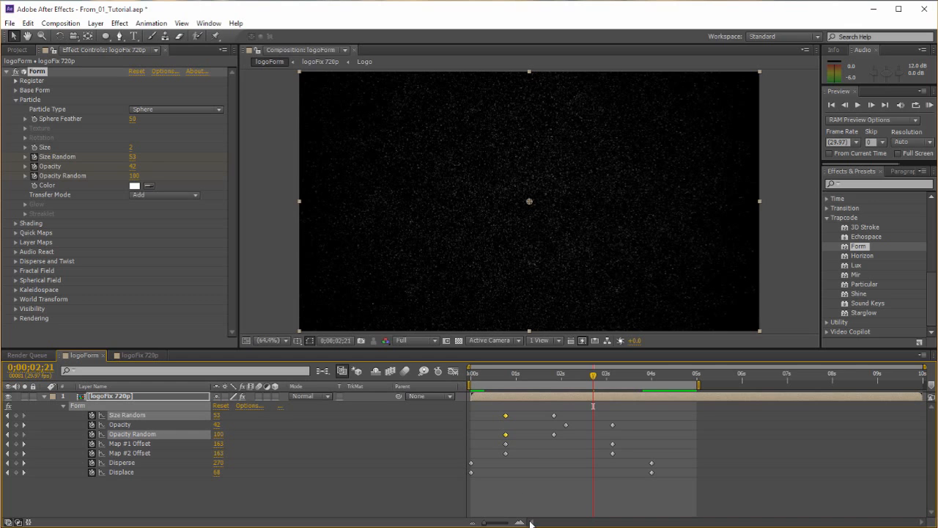
key("space")
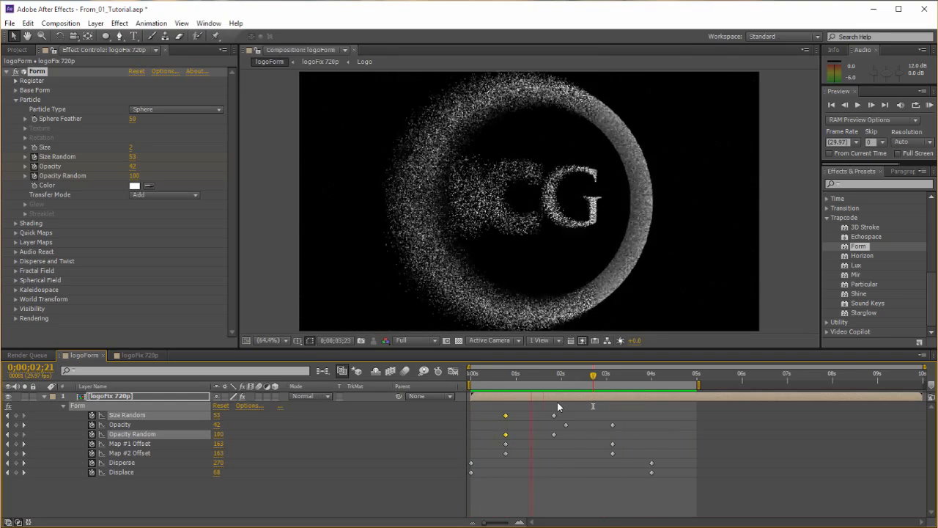
key("space")
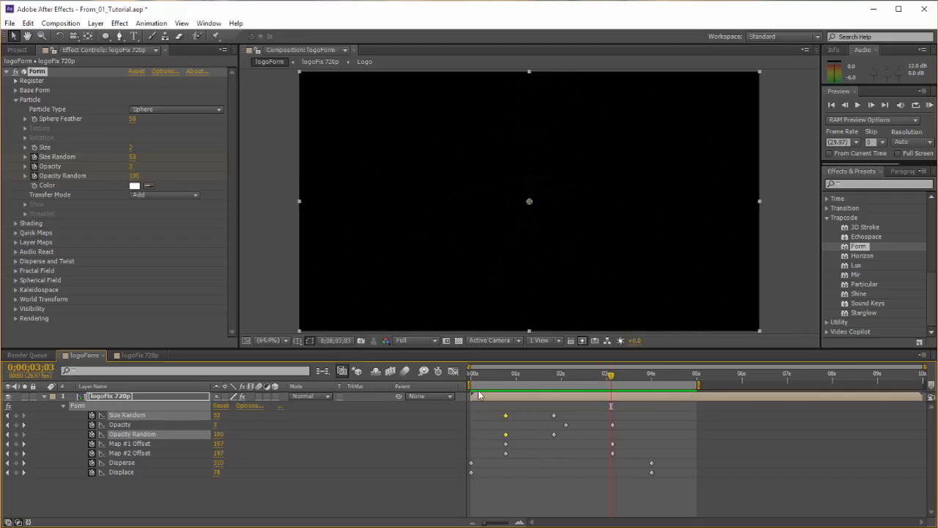
- Set the work area of logoForm to start at 0;00;01;00 and end at 0;00;03;04
mouse_move(497, 376)
left_mouse_down()
mouse_move(526, 378)
mouse_move(517, 386)
left_mouse_up()
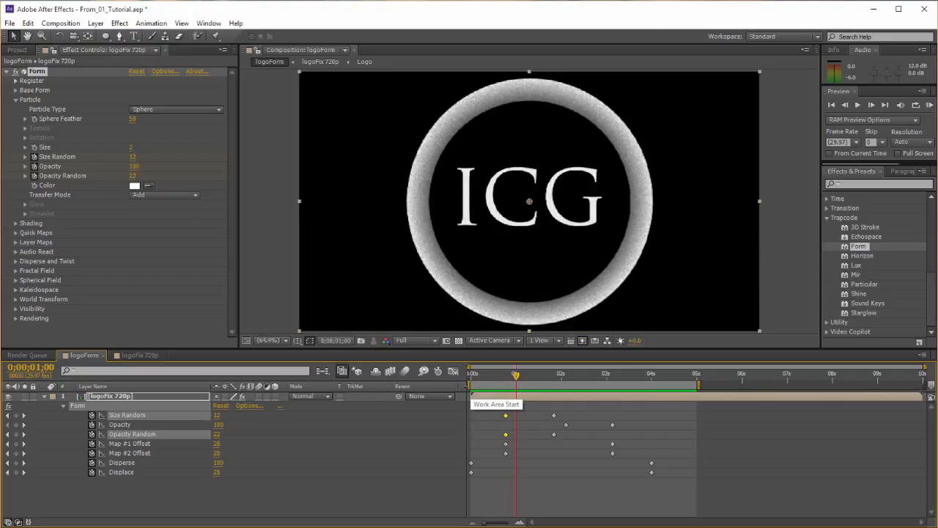
left_click_drag(470, 385, 612, 382)
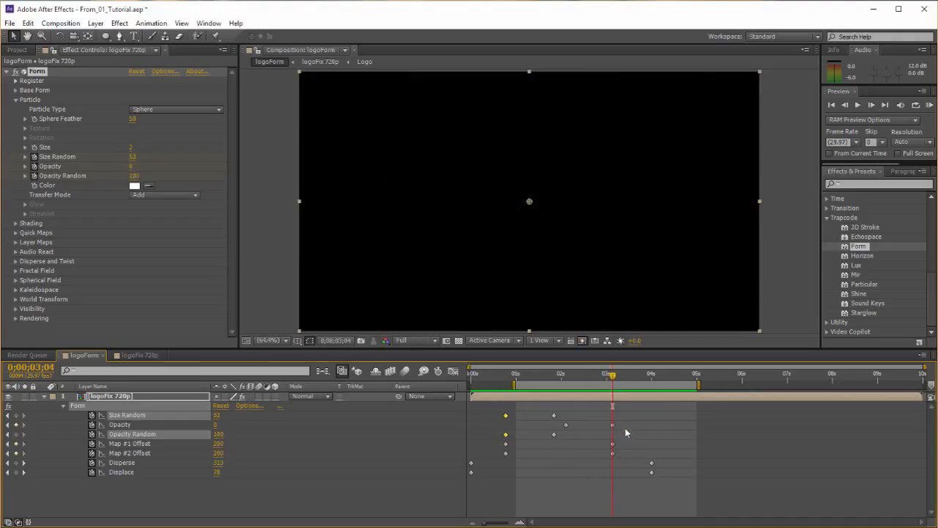
key("n")
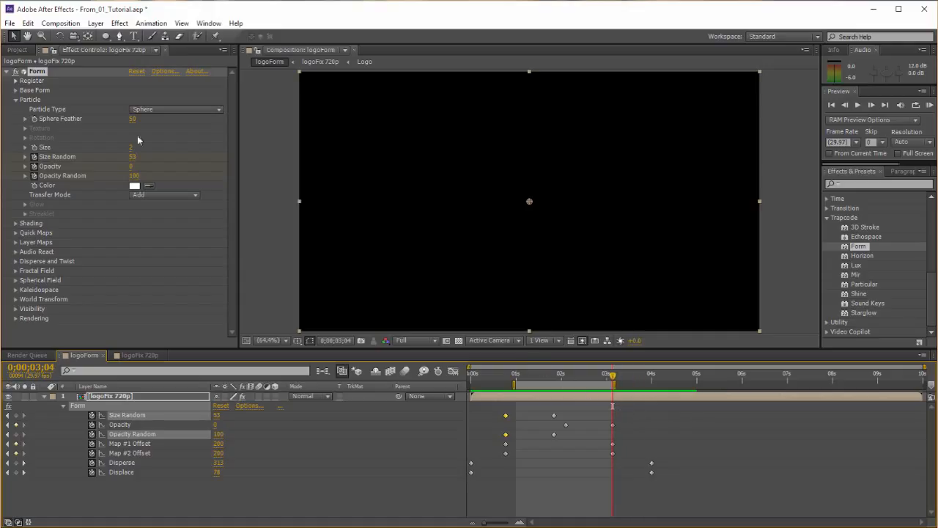
- Collapse the Form effect's settings, check the dispersion from 0;00;01;00, and trim the composition to the work area
left_click(8, 73)
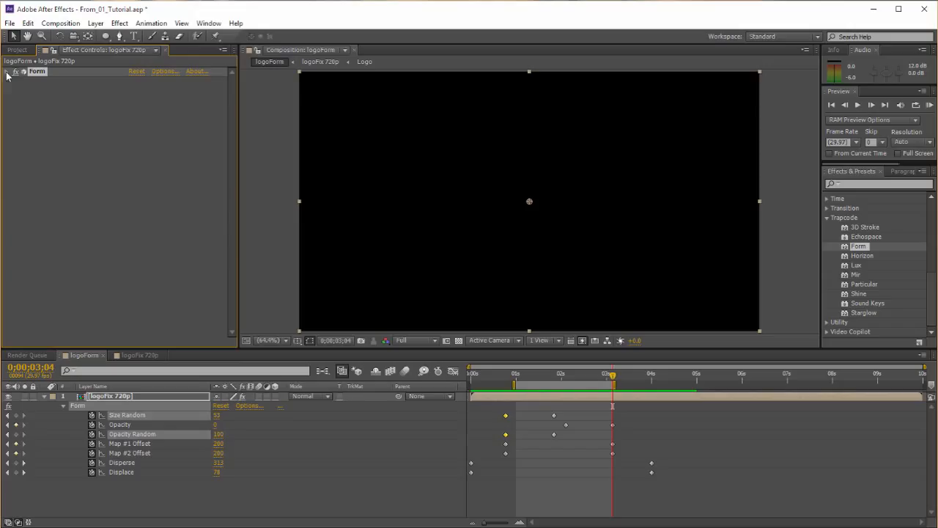
left_click(60, 24)
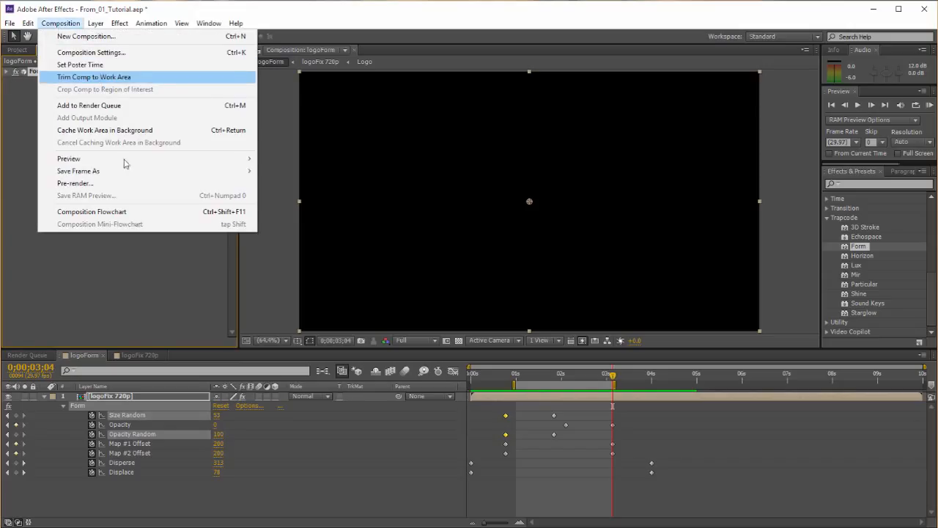
left_click(142, 299)
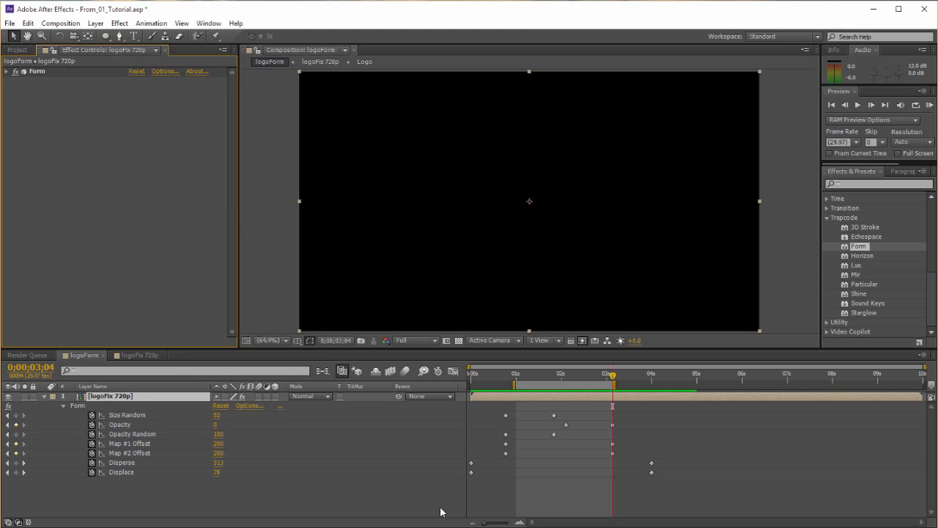
left_click_drag(517, 378, 554, 381)
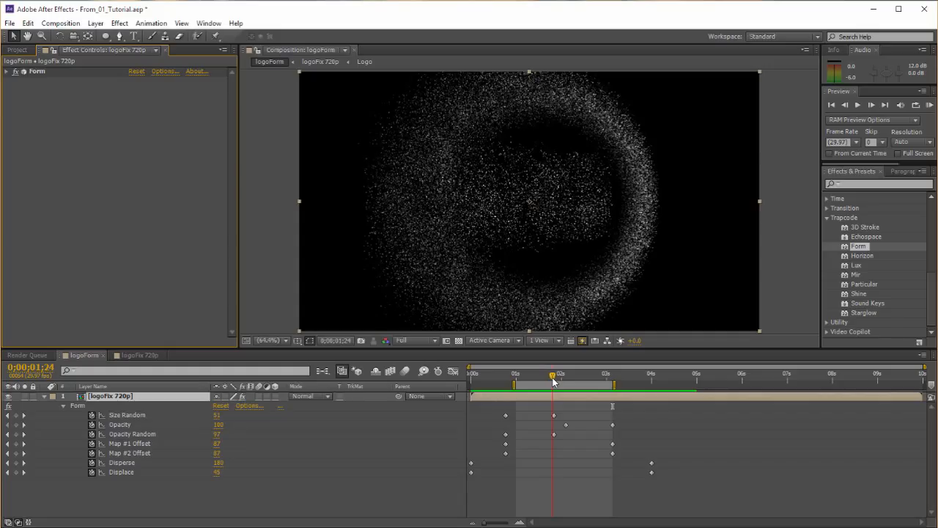
left_click_drag(553, 380, 535, 378)
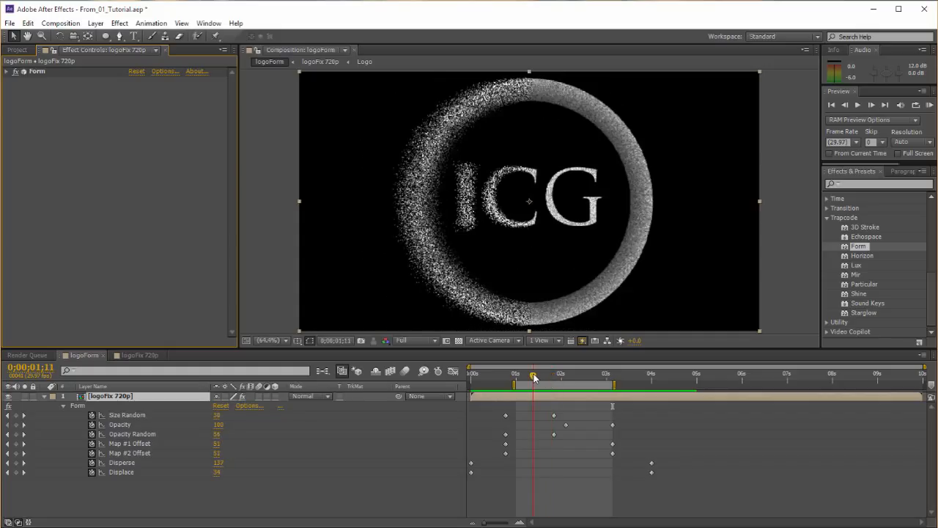
left_click_drag(534, 378, 518, 378)
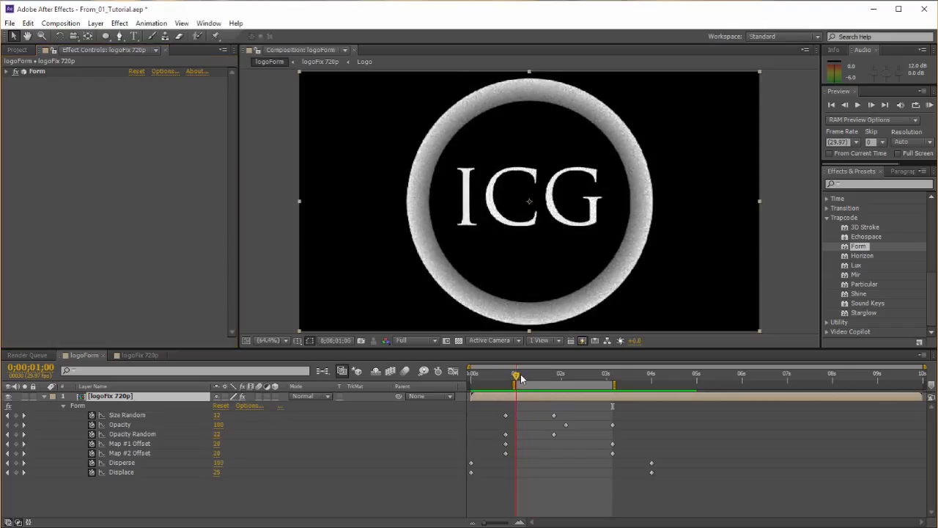
left_click(69, 25)
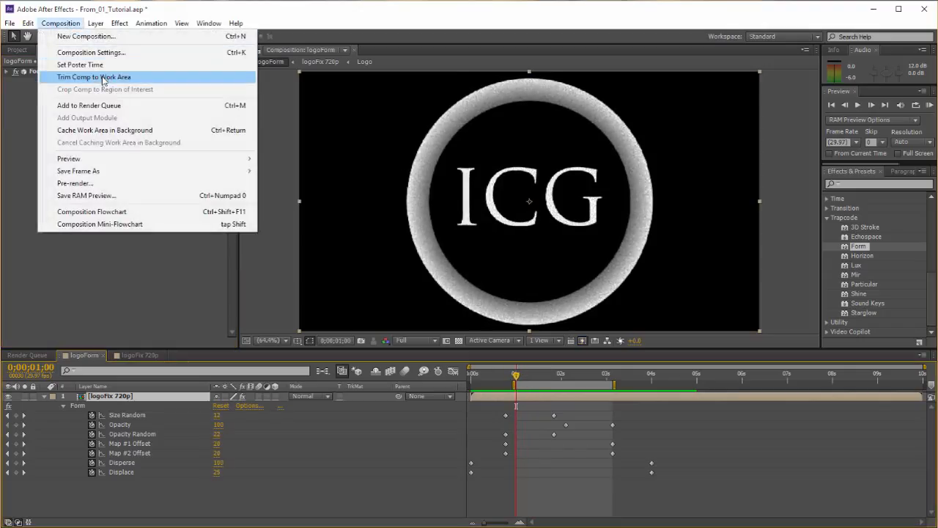
left_click(102, 80)
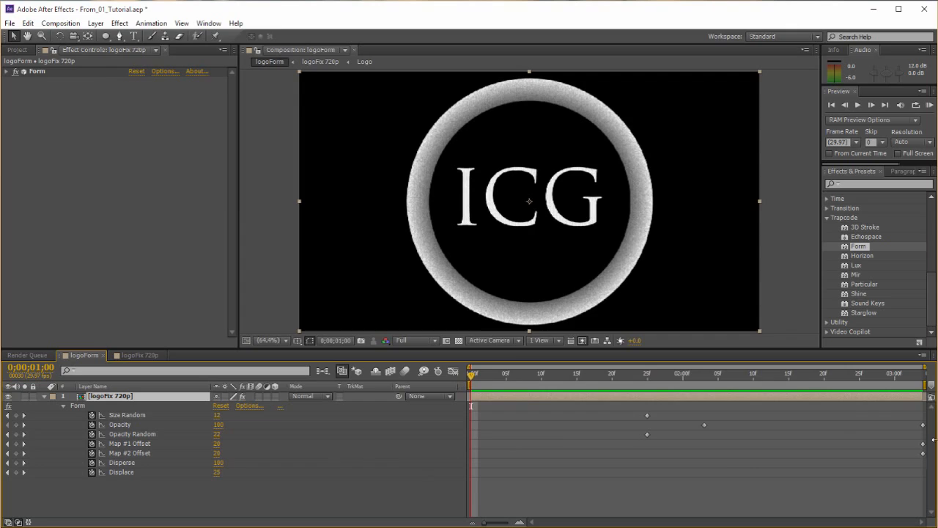
- Try shifting the logoFix 720p layer earlier in the trimmed composition, undo the shift, and play the animation
left_click_drag(472, 377, 530, 415)
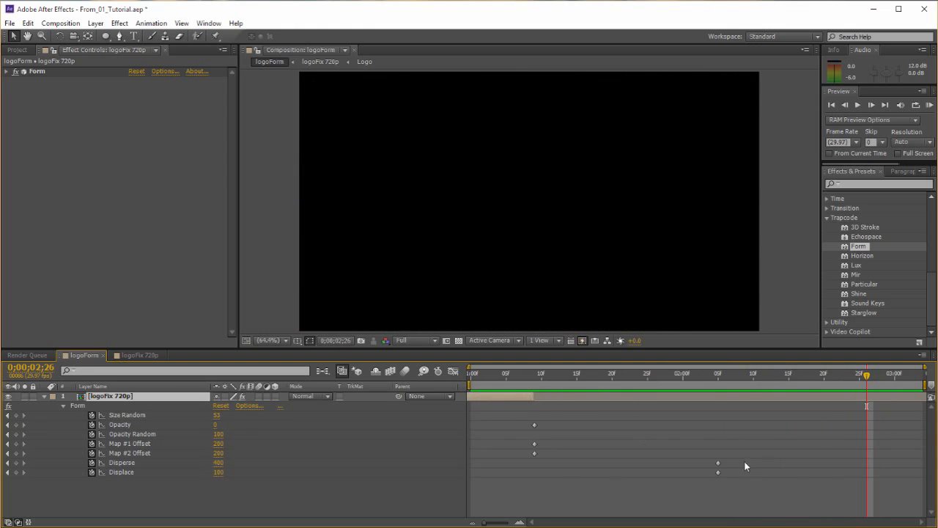
key("ctrl+z")
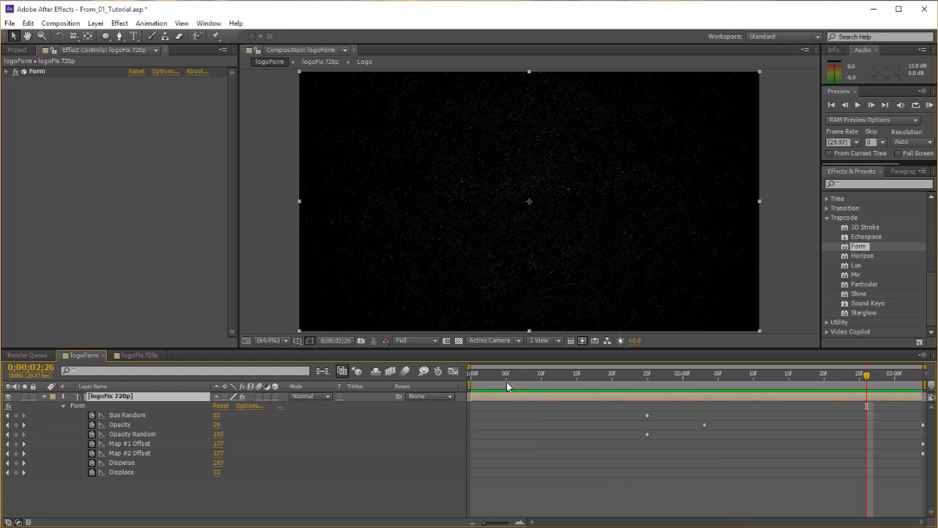
key("space")
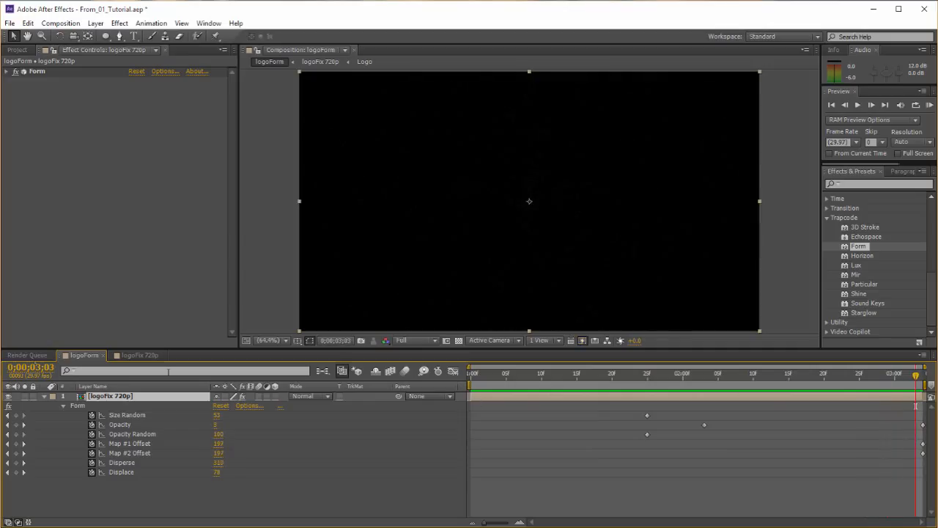
- Create a new composition named FinalComp with the HDV/HDTV 720 29.97 preset, 1280 x 720 px, and a duration of 0;00;10;00
left_click(17, 49)
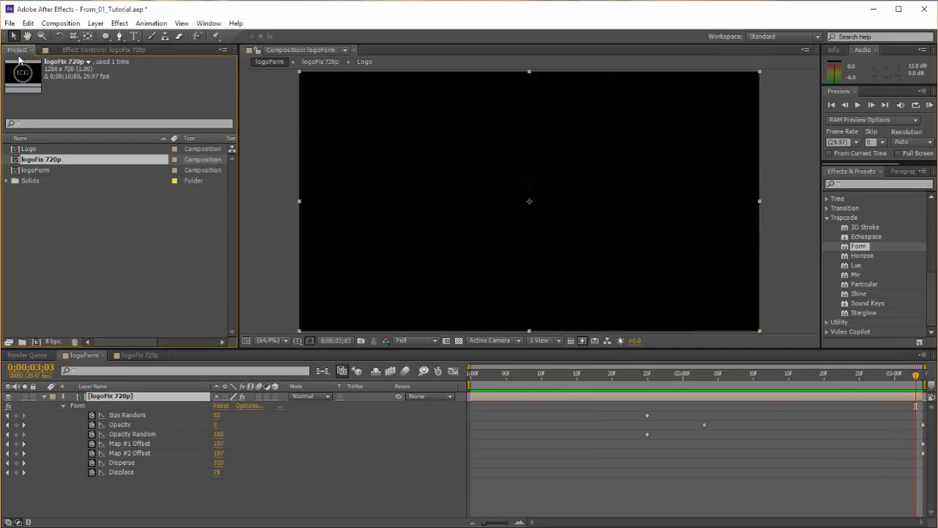
left_click(36, 341)
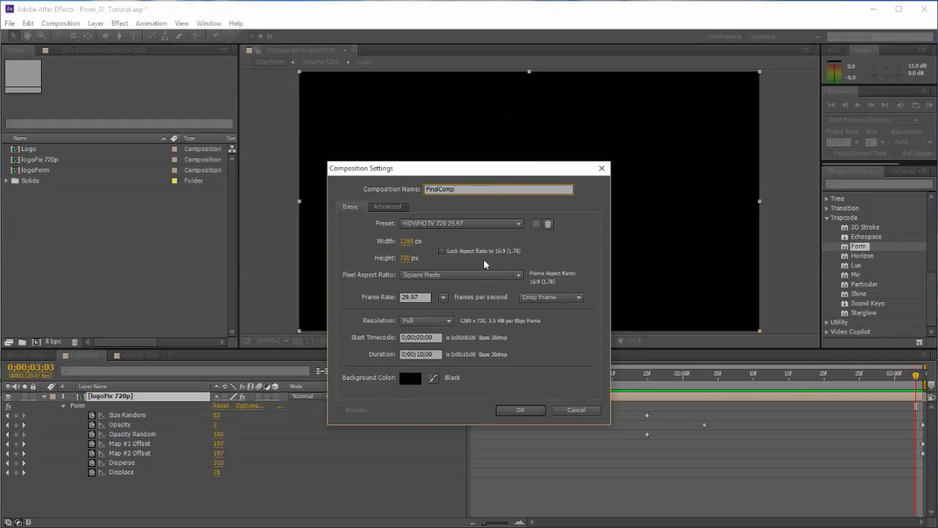
left_click(529, 409)
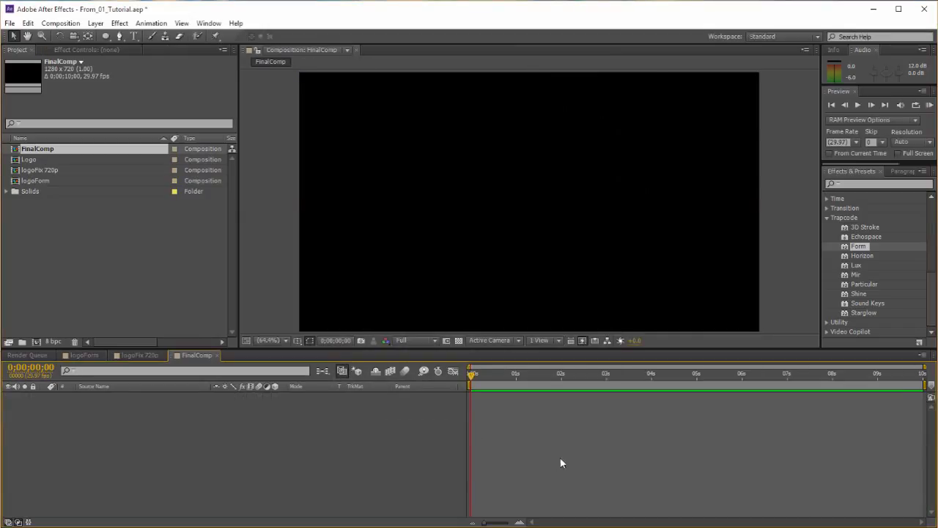
- Close the logoFix 720p and logoForm timelines, leaving only FinalComp open
left_click(140, 355)
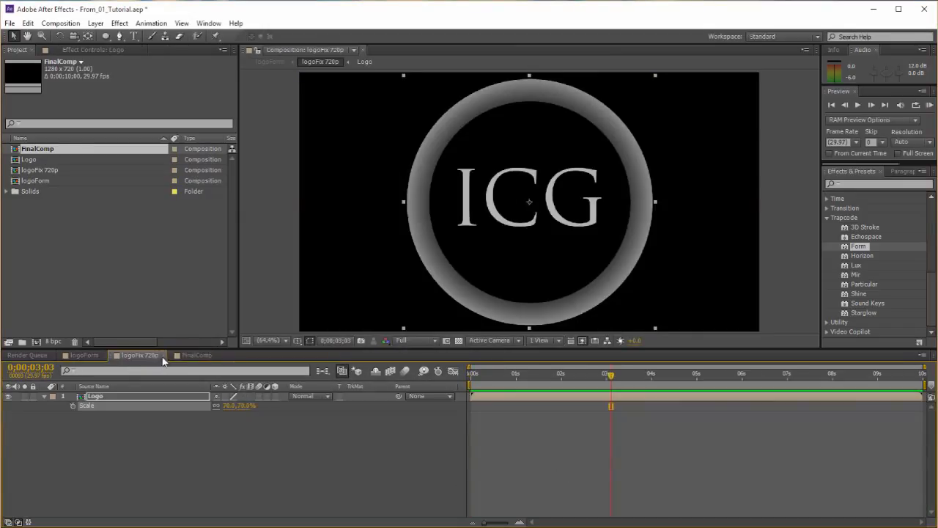
left_click(163, 355)
left_click(88, 355)
left_click(102, 355)
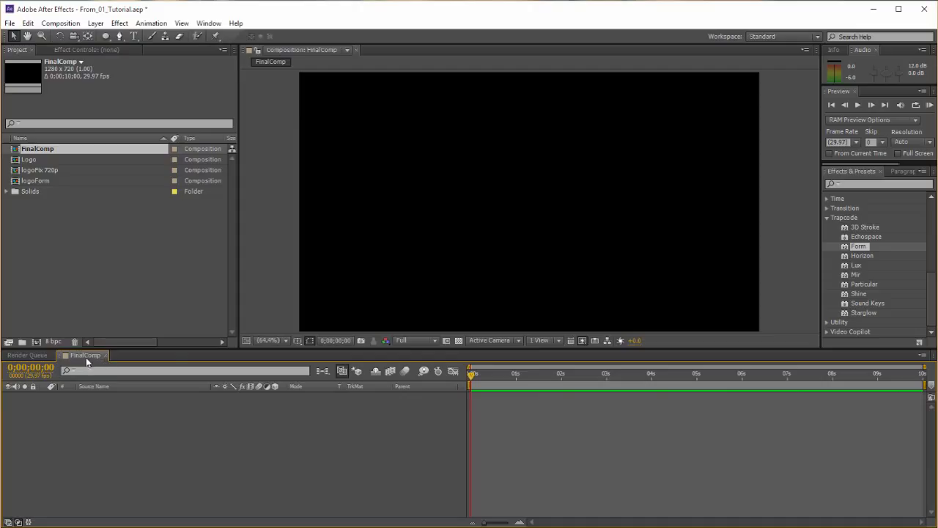
- Add logoFix 720p and logoForm to FinalComp, with the logoForm layer on top
left_click(47, 181)
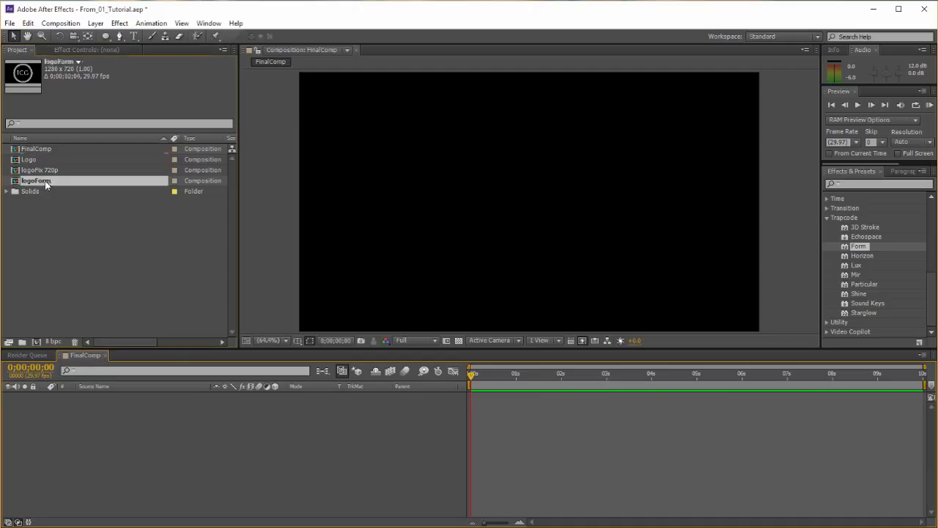
left_click(29, 159)
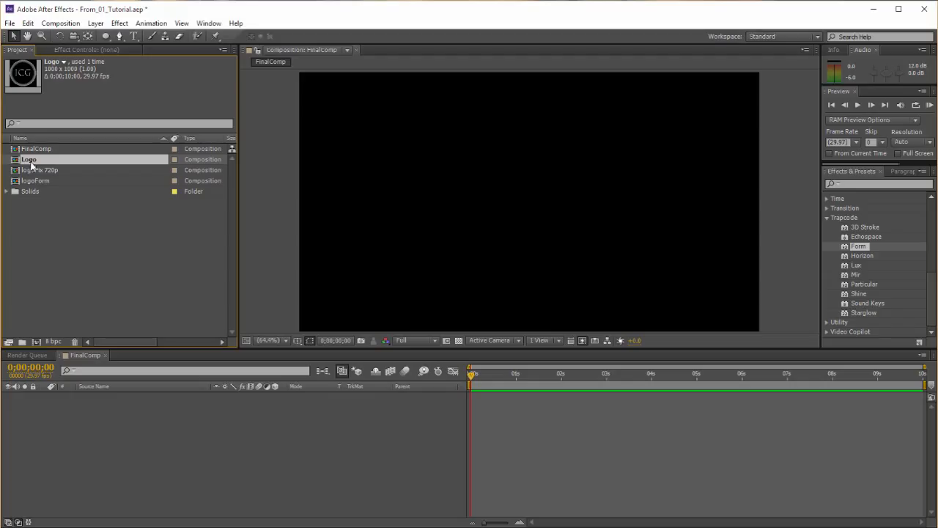
left_click_drag(35, 170, 129, 513)
left_click(40, 181)
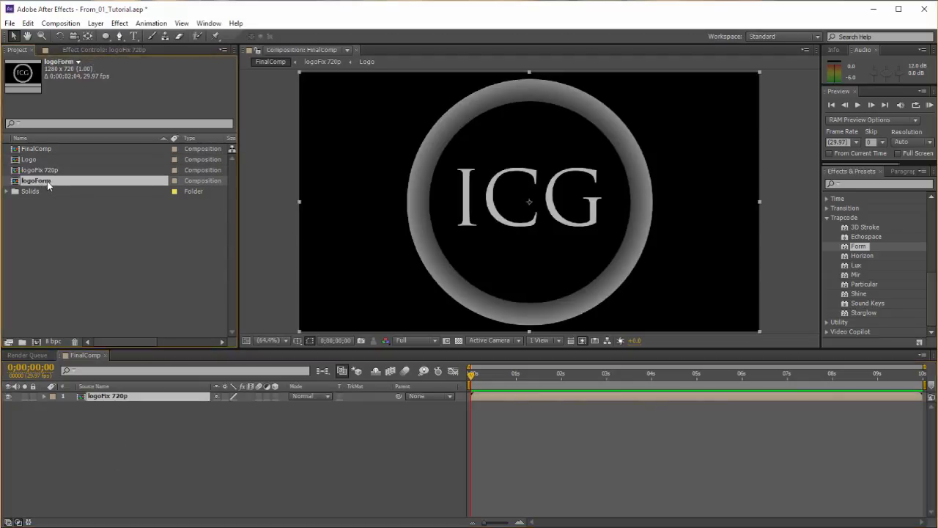
left_click_drag(47, 181, 123, 395)
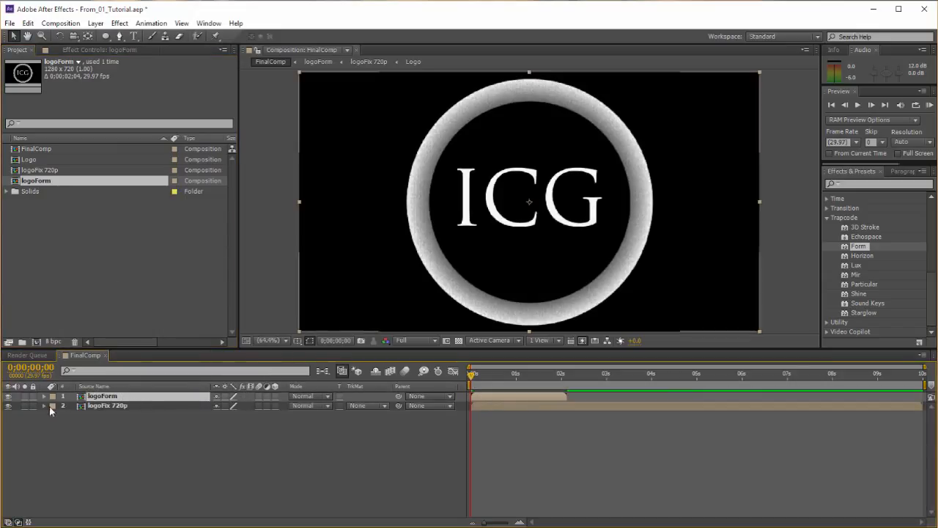
- Toggle the logoForm layer's visibility to compare its brightness with the logoFix 720p layer
left_click(7, 396)
left_click(7, 396)
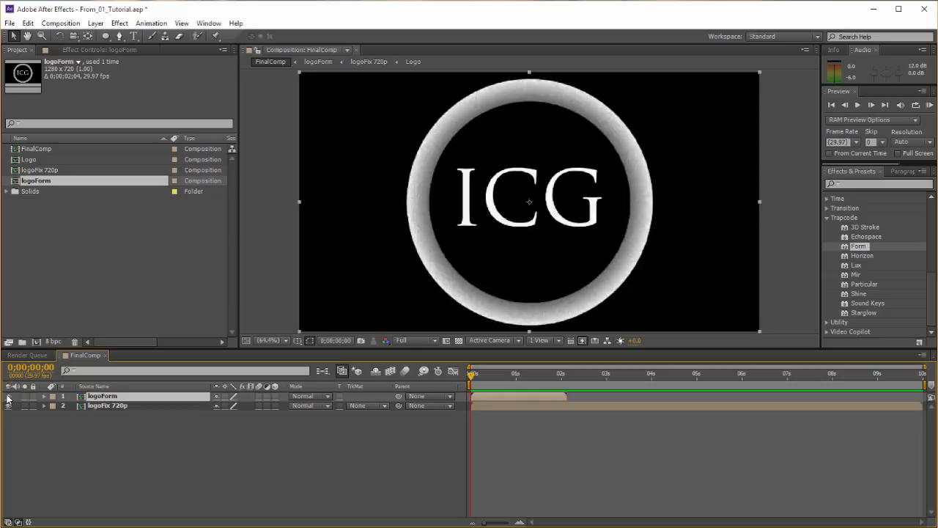
left_click(8, 396)
left_click(8, 396)
left_click(7, 396)
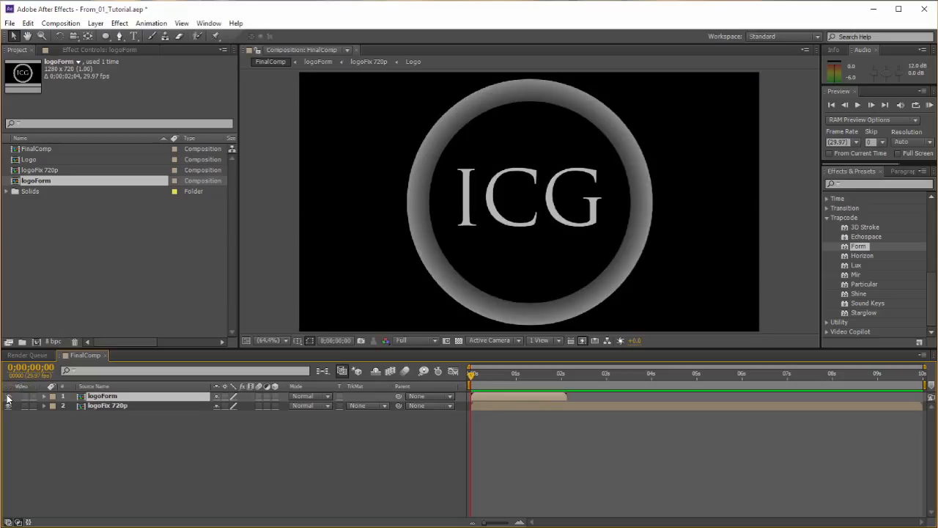
left_click(7, 396)
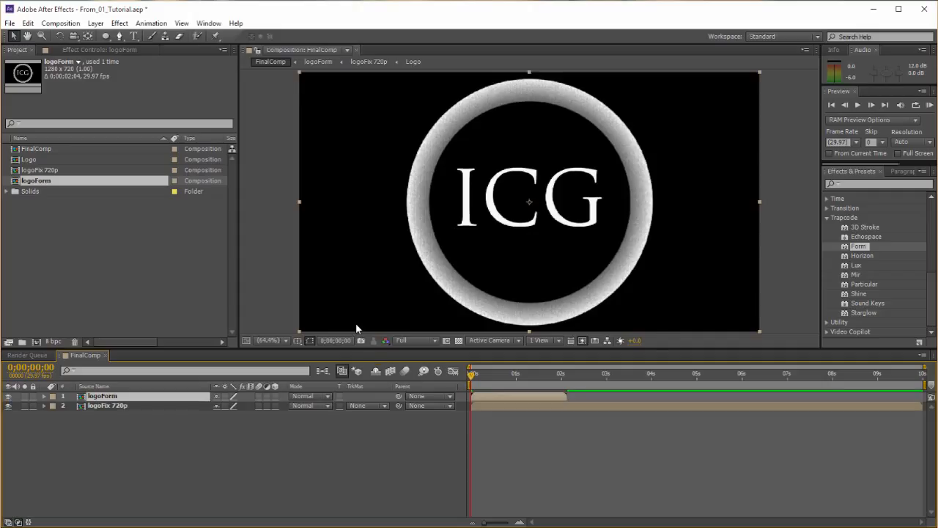
- Play the particle dispersion over the solid logo and examine the frame at 0;00;00;16
scroll(425, 222, "up", 2)
scroll(463, 288, "down", 2)
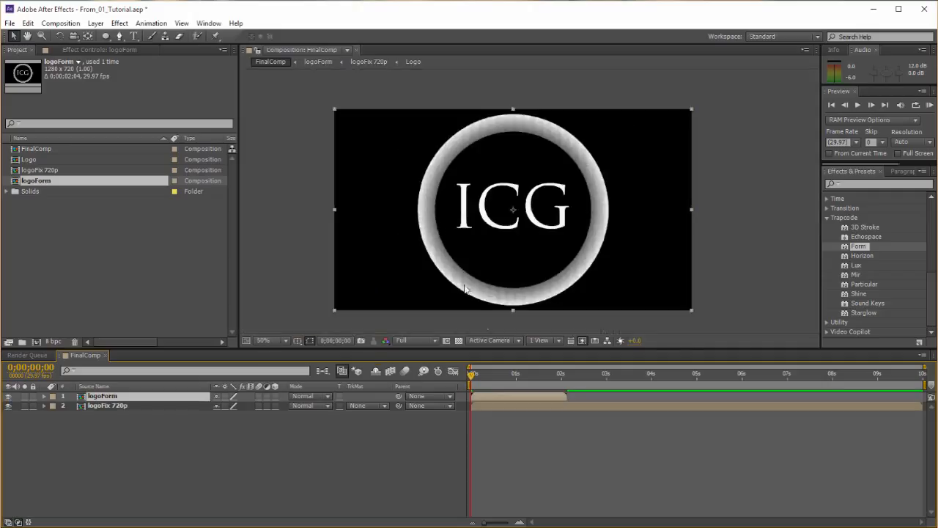
scroll(476, 253, "up", 2)
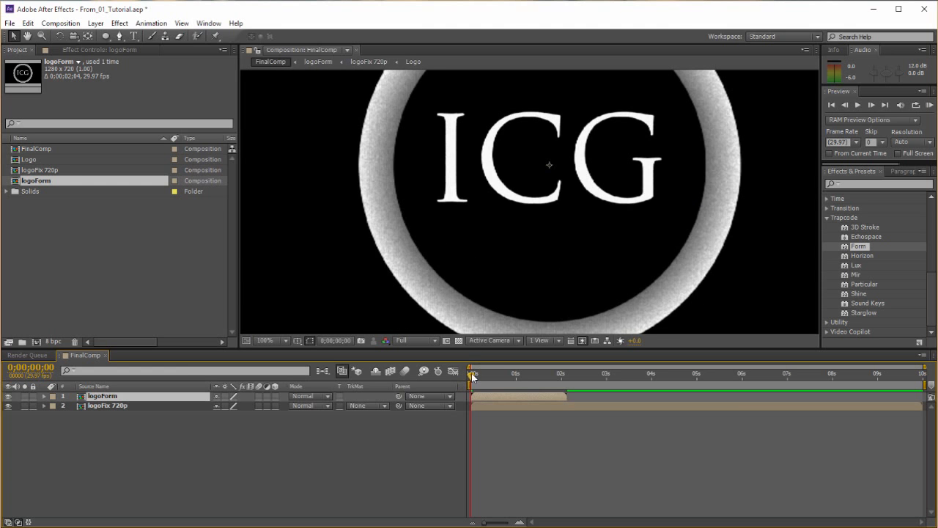
key("space")
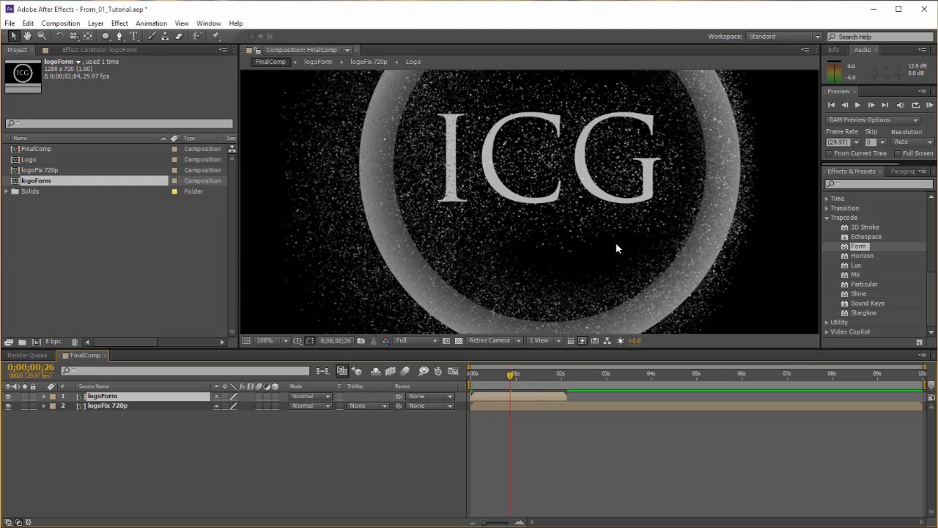
mouse_move(502, 388)
left_mouse_down()
mouse_move(488, 381)
mouse_move(498, 380)
left_mouse_up()
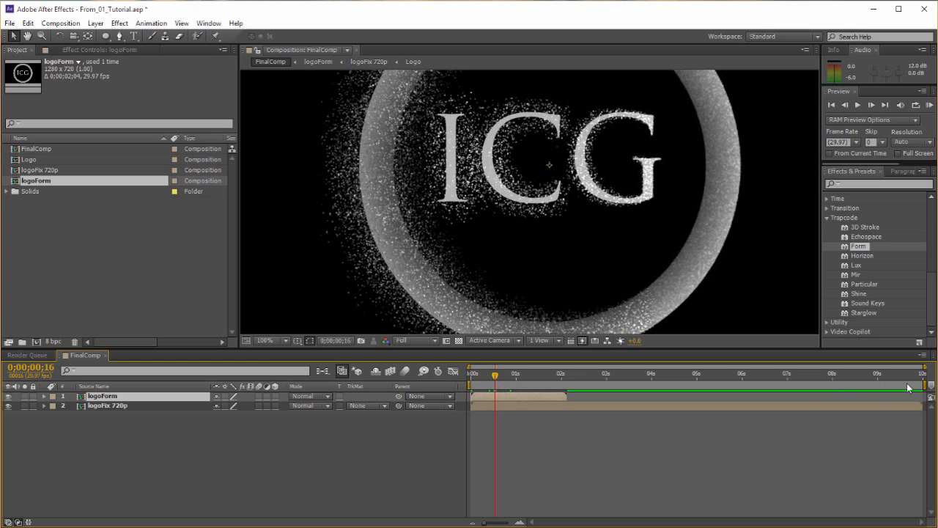
- Shorten the work area to about 3 seconds and shift the logoForm layer to start at about 0;00;00;19
mouse_move(906, 388)
left_mouse_down()
mouse_move(601, 384)
mouse_move(609, 384)
left_mouse_up()
left_click_drag(612, 436, 624, 439)
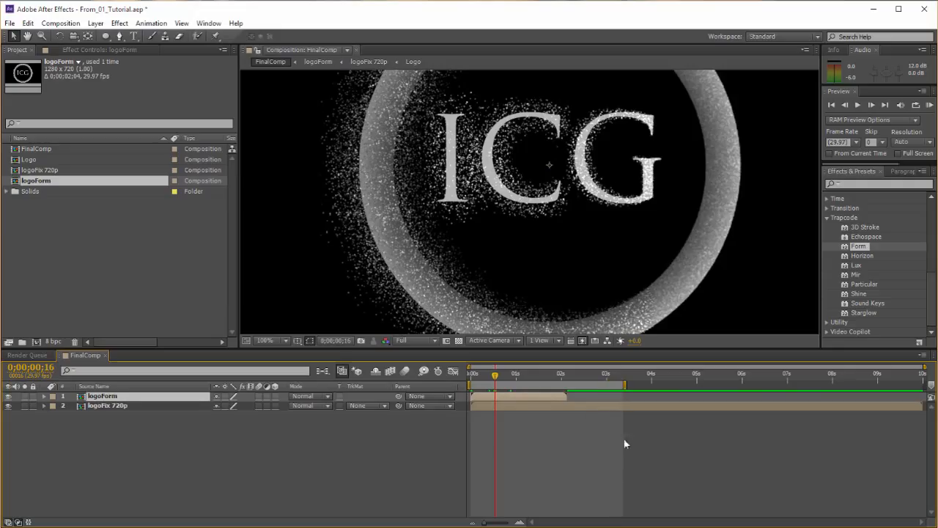
left_click_drag(506, 398, 546, 391)
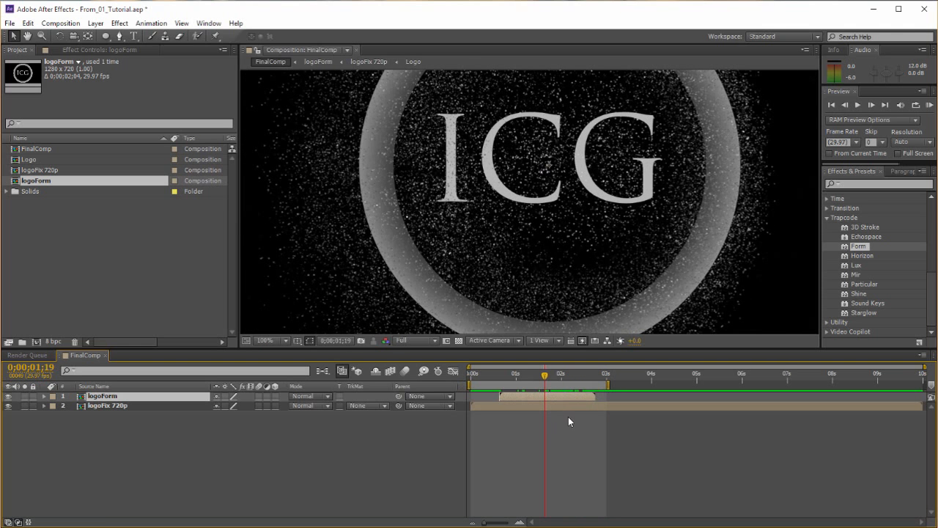
- Trim FinalComp to the work area and hide the timeline's blending mode and track matte columns
left_click(72, 24)
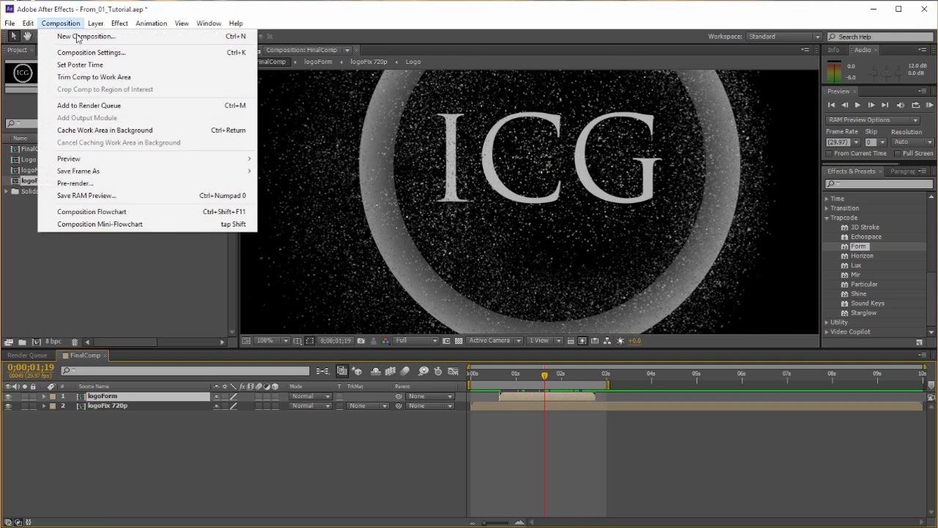
left_click(100, 79)
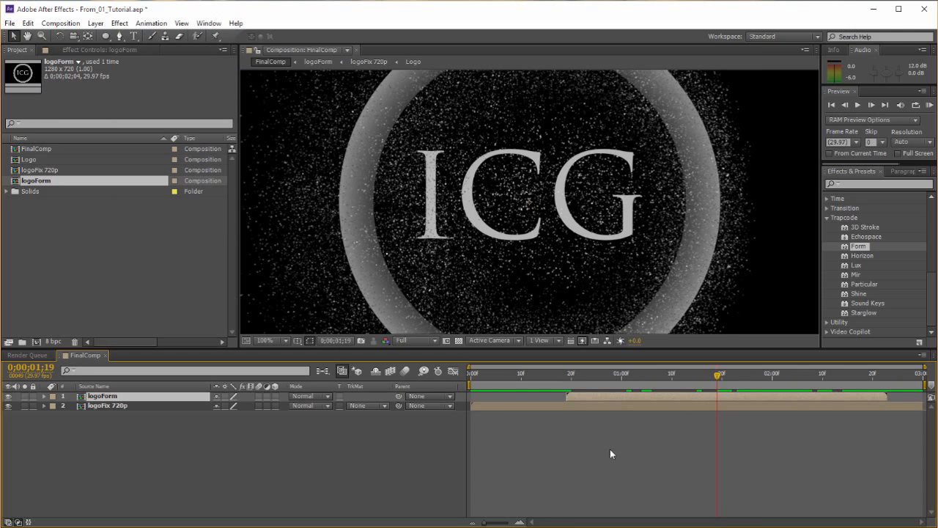
left_click(19, 520)
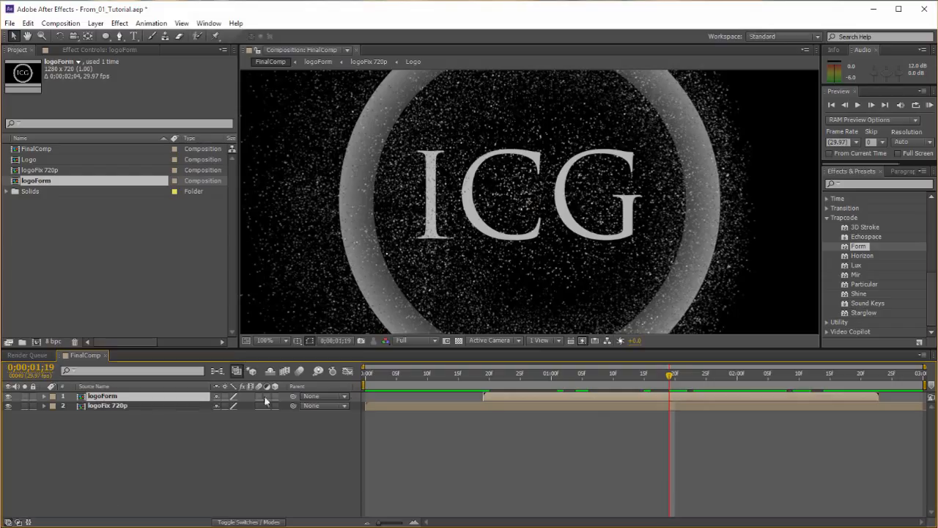
- At 0;00;00;21, draw a rectangular mask on the logoForm layer that covers the whole logo and extends above and below the frame
left_click_drag(524, 383, 496, 381)
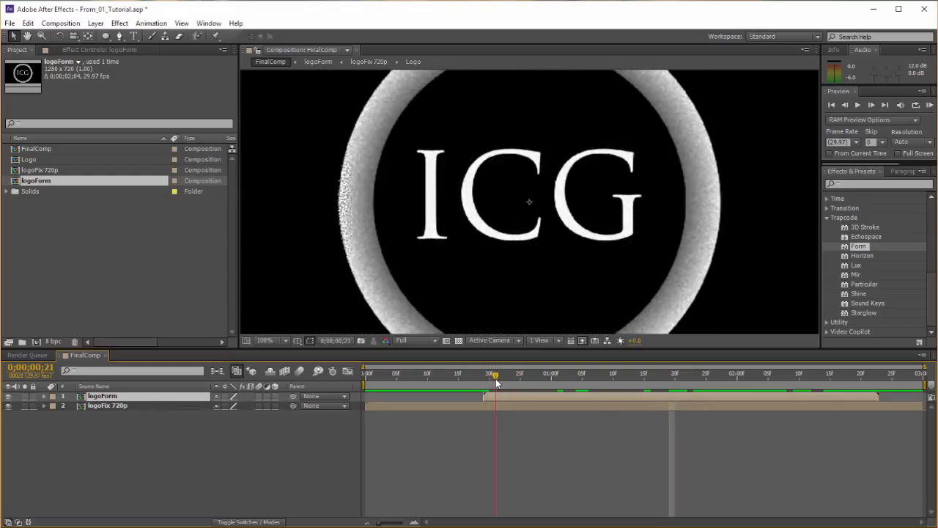
scroll(523, 203, "down", 2)
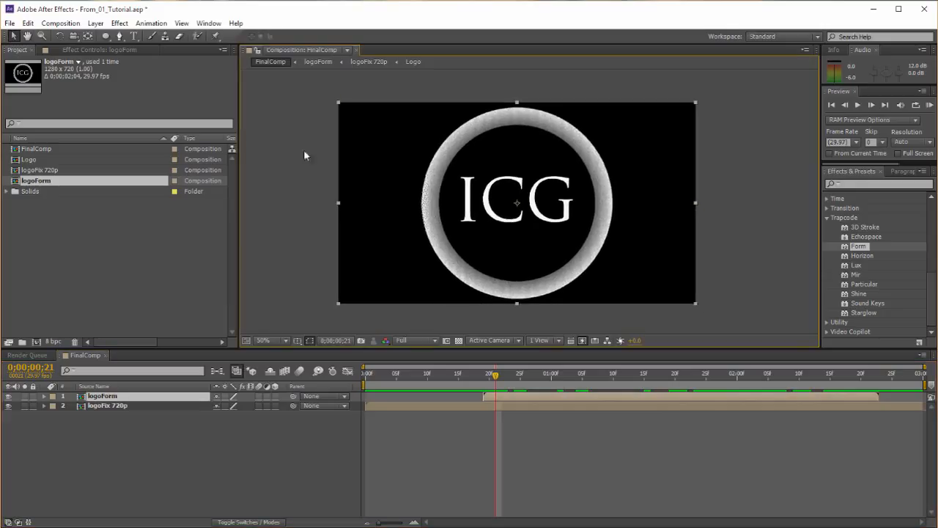
left_click(105, 36)
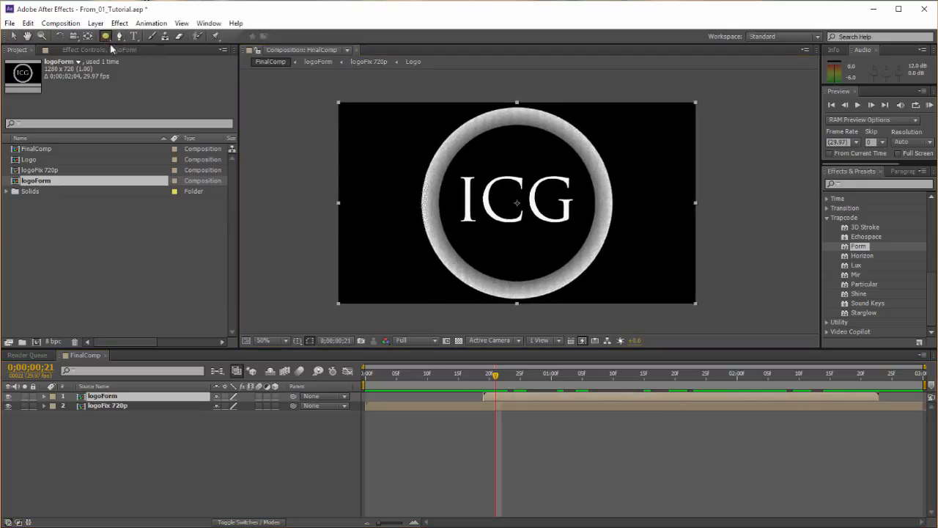
left_click_drag(105, 35, 157, 37)
scroll(354, 121, "down", 1)
key("h")
left_click_drag(381, 134, 435, 184)
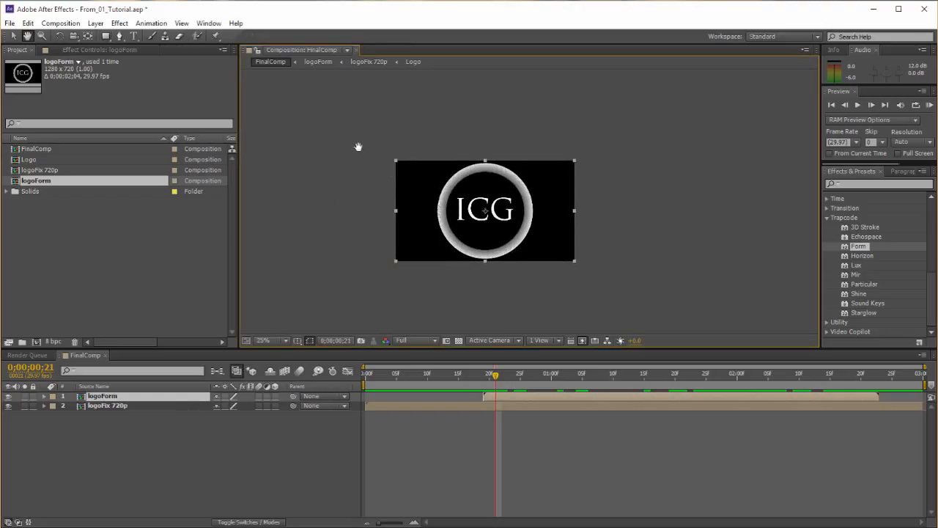
mouse_move(398, 152)
left_mouse_down()
mouse_move(426, 184)
mouse_move(360, 154)
mouse_move(388, 153)
left_mouse_up()
key("q")
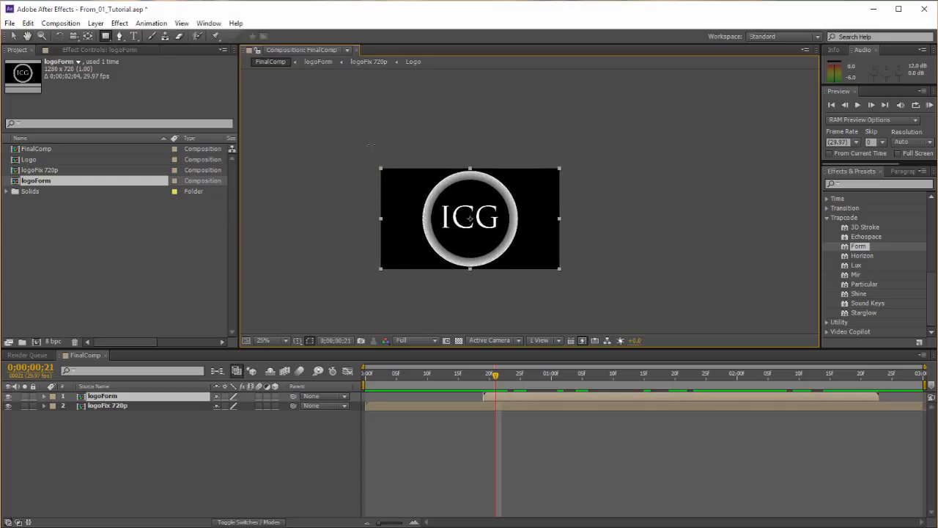
mouse_move(383, 150)
left_mouse_down()
mouse_move(453, 252)
mouse_move(558, 304)
left_mouse_up()
- Select the mask's two left vertices and move them inward to just outside the ring's left side
scroll(494, 274, "up", 1)
left_click_drag(454, 234, 507, 249)
scroll(506, 250, "down", 1)
left_click(14, 36)
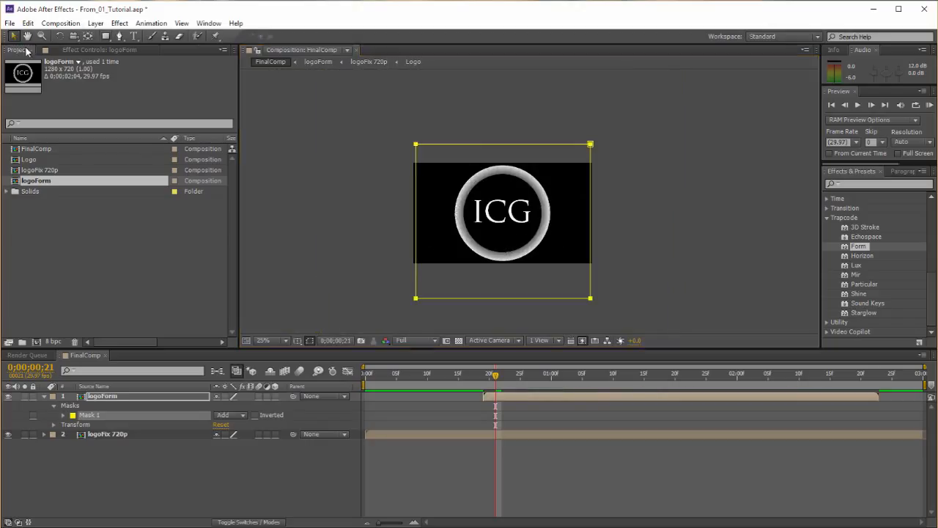
left_click_drag(384, 124, 420, 303)
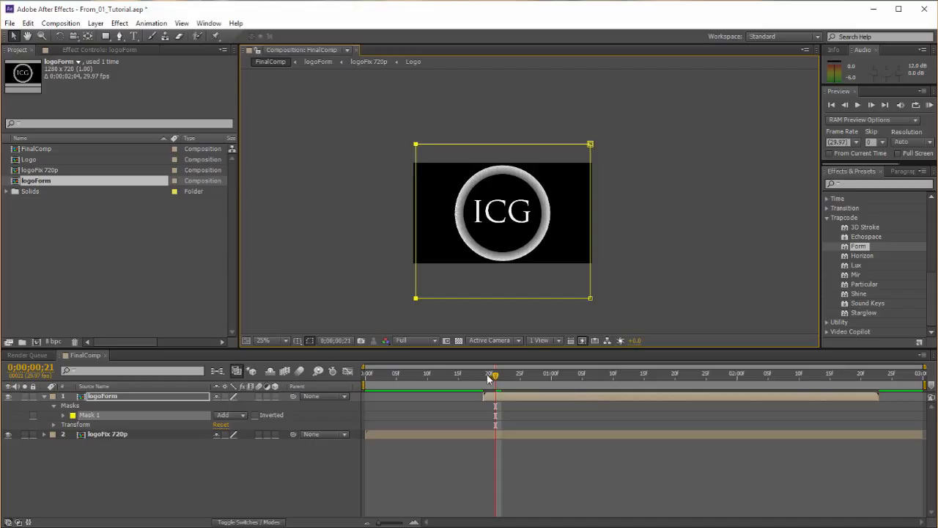
left_click_drag(419, 147, 449, 153)
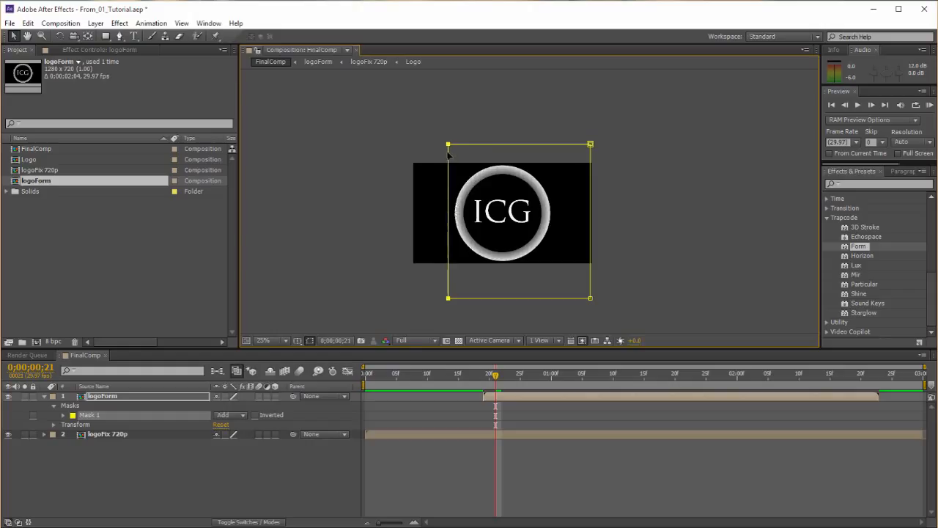
- Set Mask 1 to Subtract, try moving its left edge to the logo's middle, and undo that move
left_click(241, 416)
left_click(246, 452)
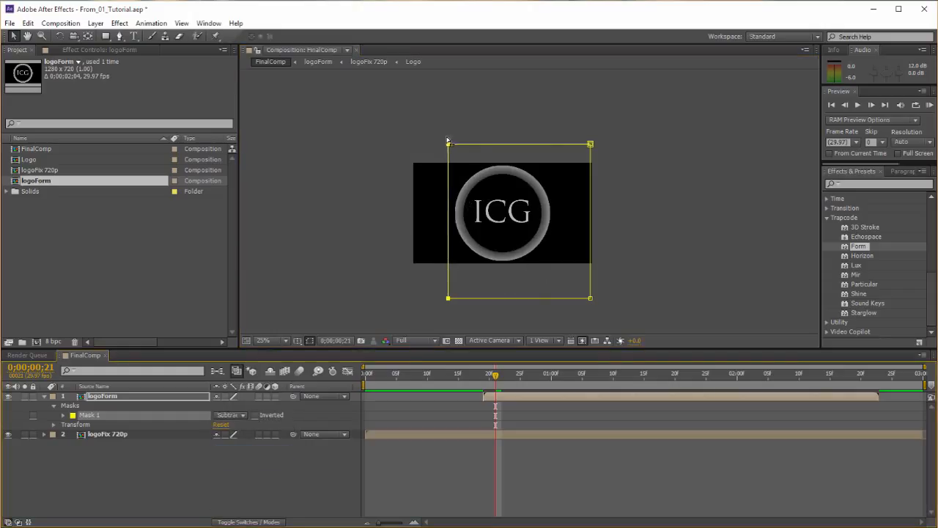
left_click_drag(448, 144, 505, 145)
key("ctrl+z")
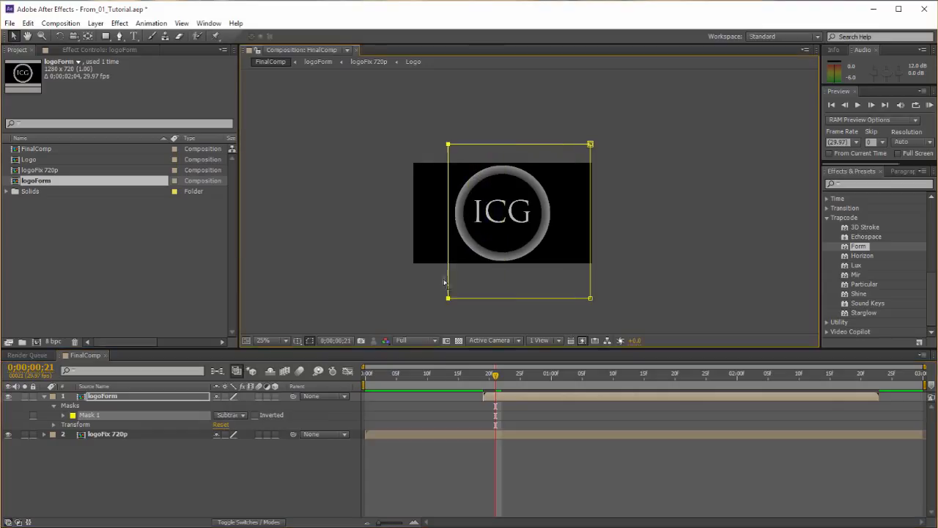
- Set the Mask Feather of logoForm's Mask 1 to 163 pixels
scroll(453, 219, "up", 2)
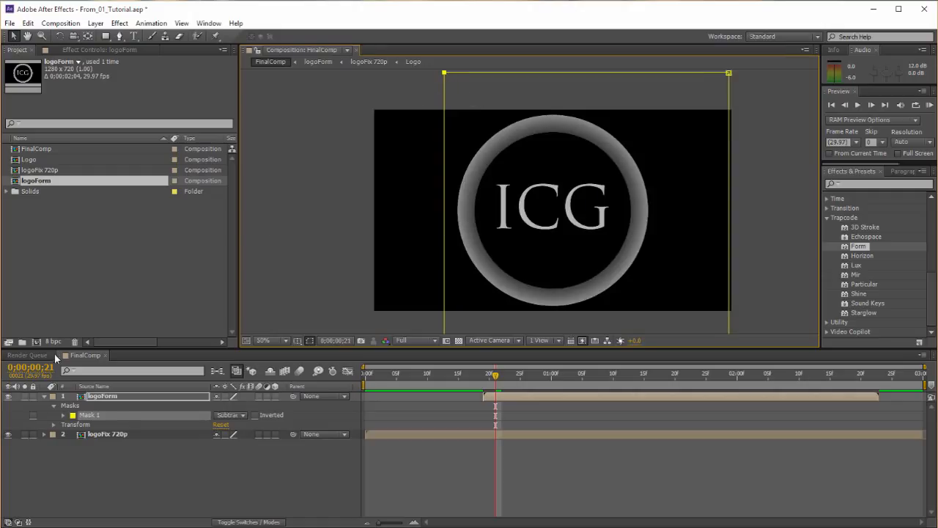
key("f")
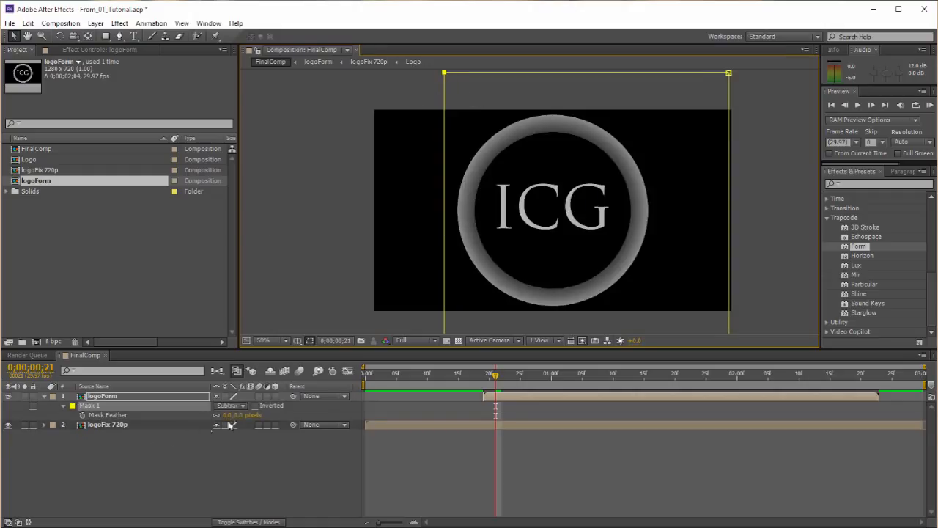
left_click_drag(228, 414, 308, 415)
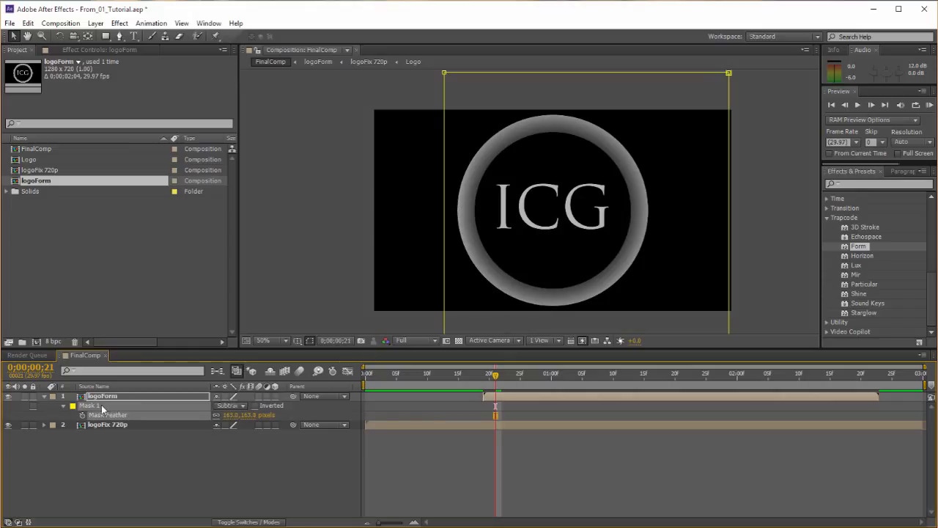
- Expand all of Mask 1's properties and start a Mask Path keyframe at 0;00;00;21
key("m")
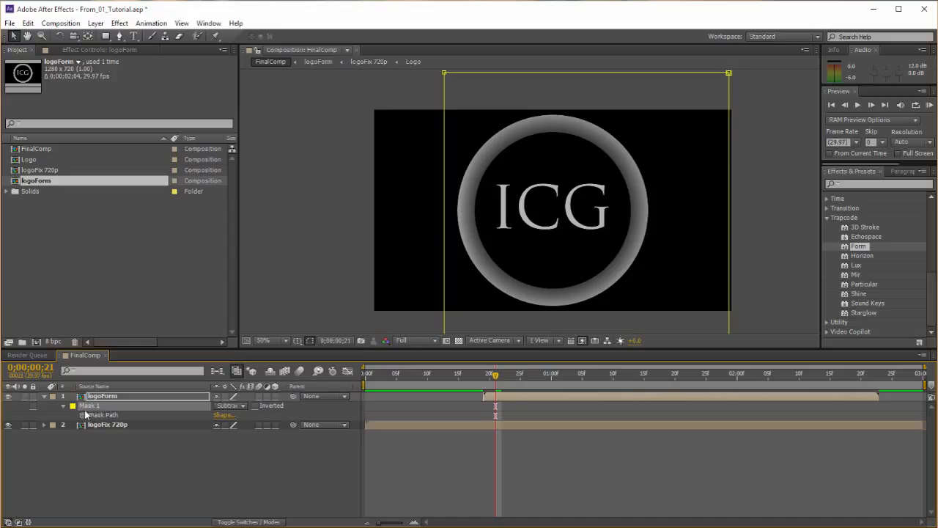
left_click(106, 416)
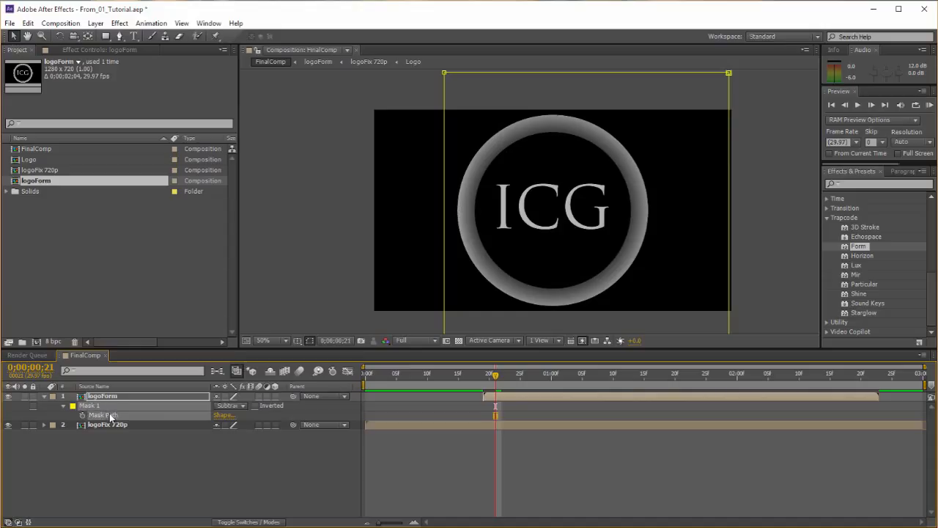
left_click(64, 407)
left_click(64, 407)
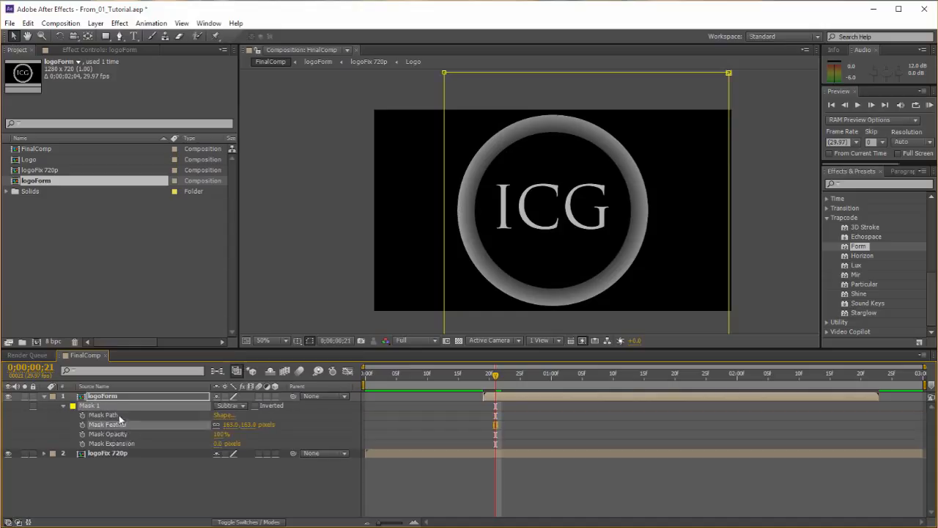
left_click(117, 417)
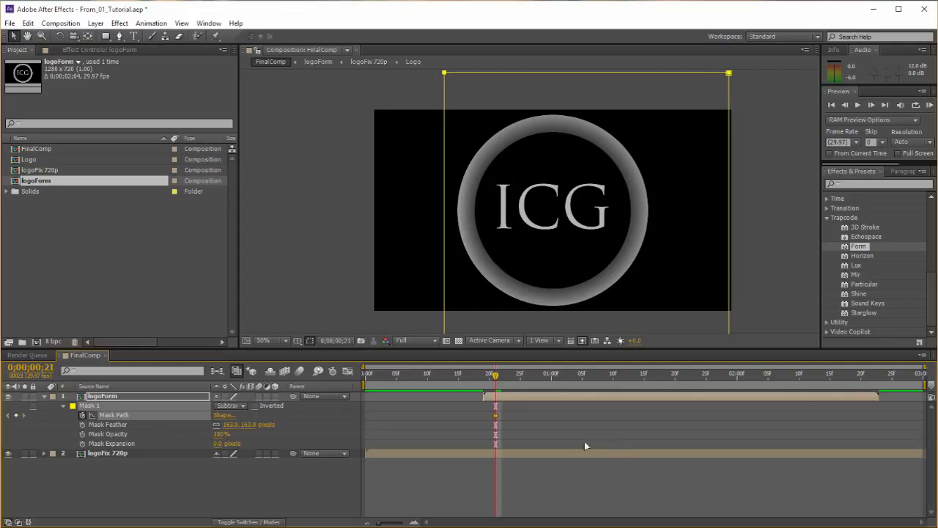
- At 0;00;02;20, move the mask's left vertices across the logo to almost meet its right edge, keyframing the Mask Path
left_click_drag(498, 379, 863, 414)
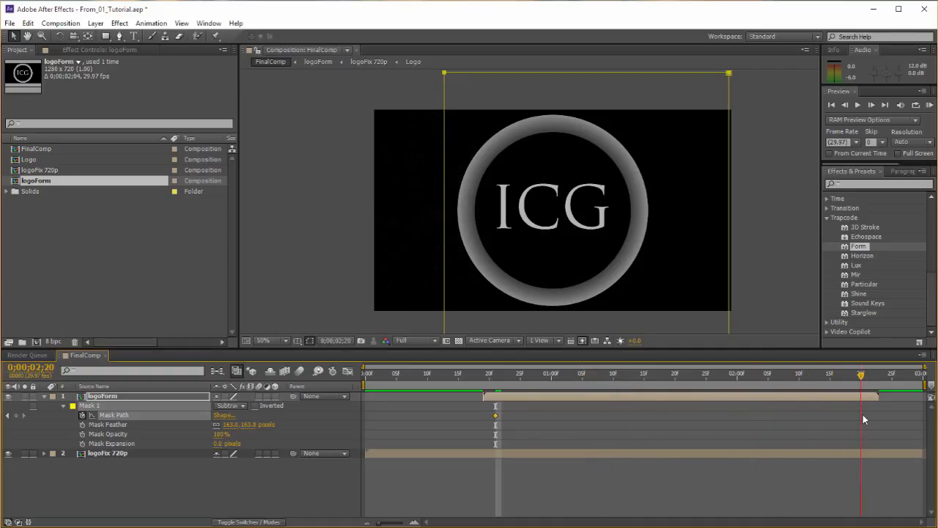
scroll(525, 111, "down", 2)
left_click_drag(472, 84, 602, 249)
left_click_drag(611, 247, 621, 248)
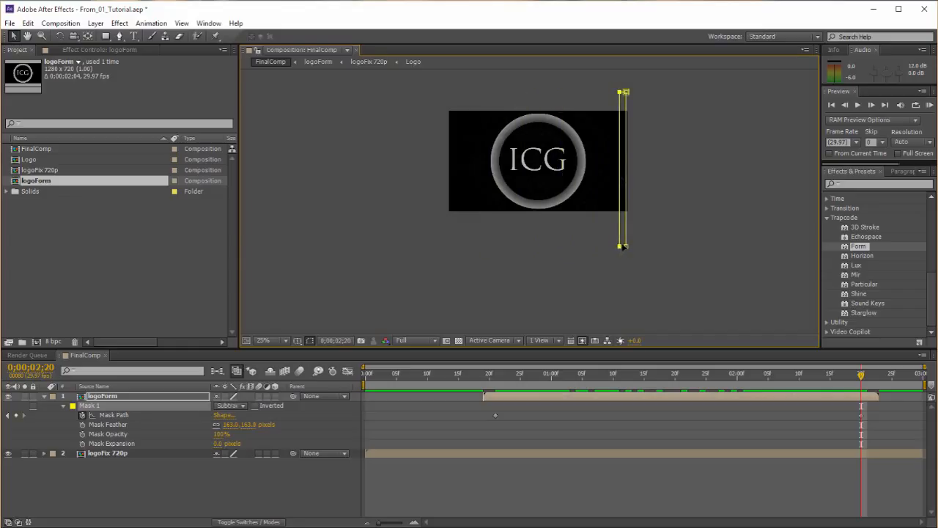
- At 0;00;02;20, shift both sides of logoForm's Mask 1 past the frame's right edge, and check the masked logo at 0;00;00;25
left_click_drag(658, 80, 675, 247)
left_click_drag(601, 80, 653, 250)
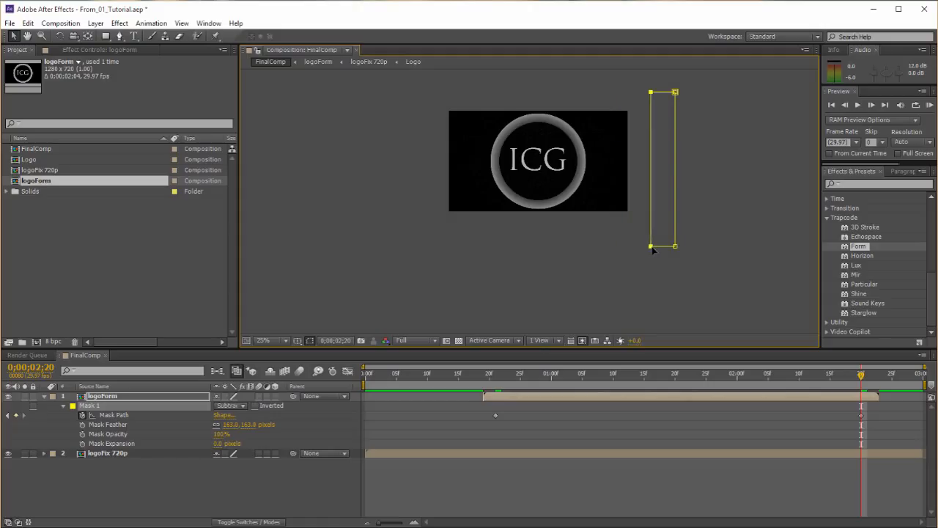
left_click_drag(782, 378, 520, 393)
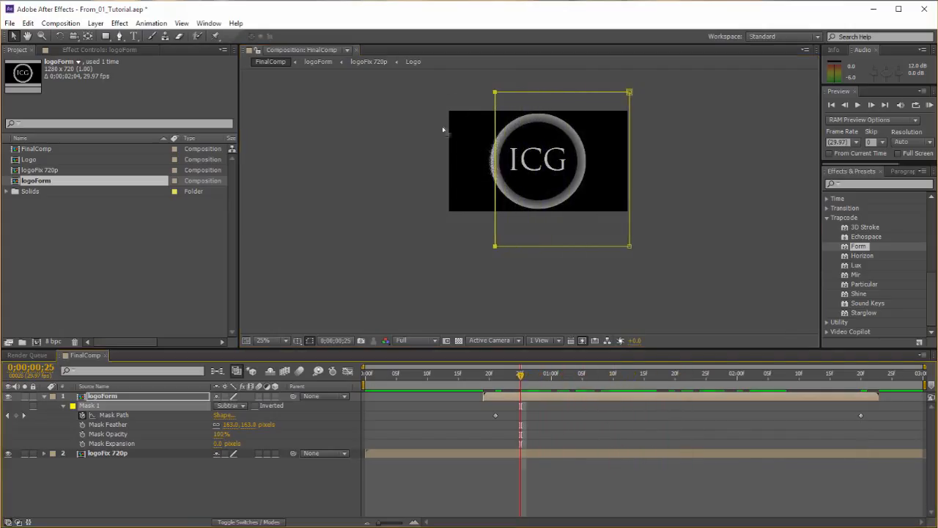
scroll(475, 98, "up", 2)
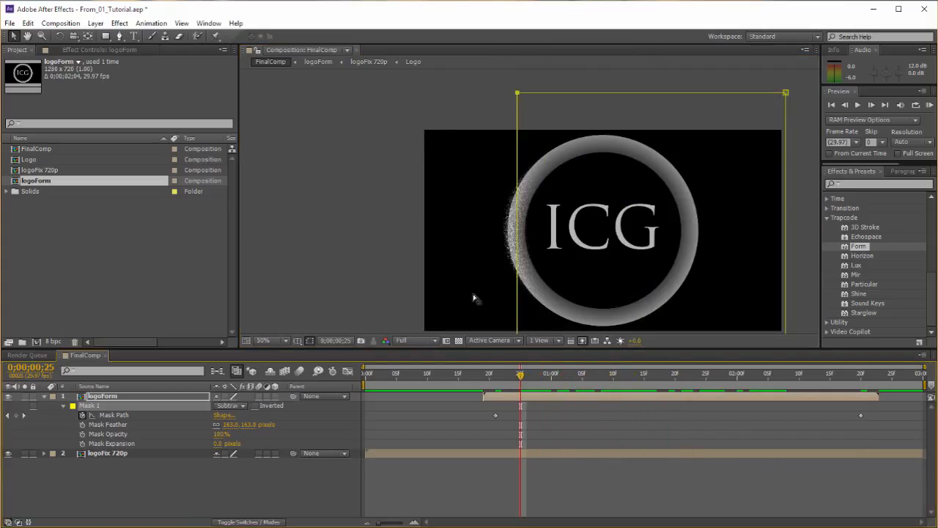
- Set logoForm's Mask 1 mode to None and scrub the timeline to compare the particle dispersion with the mask's movement
left_click(230, 405)
left_click(241, 415)
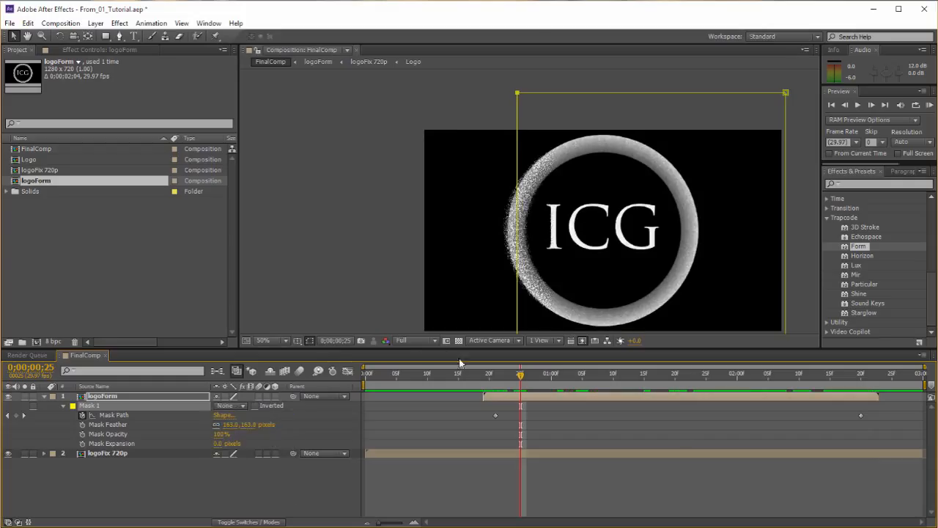
left_click_drag(521, 380, 588, 380)
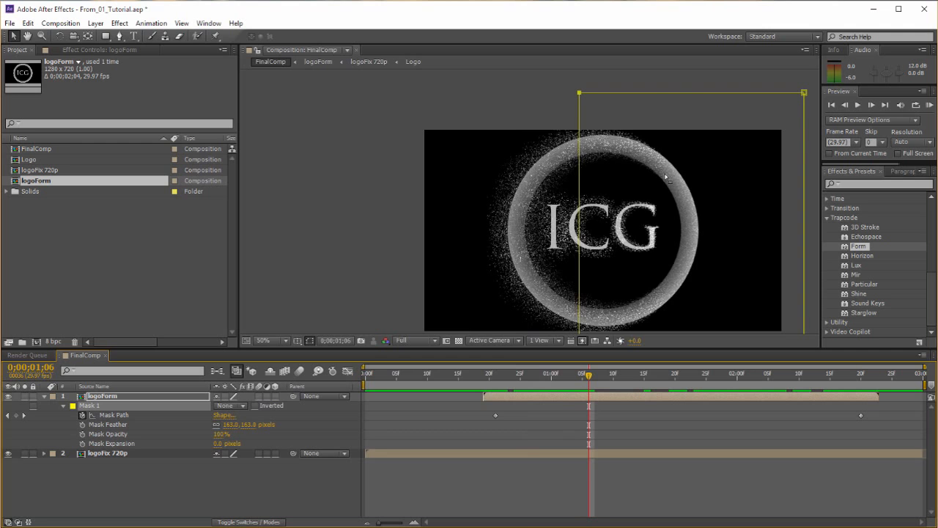
left_click_drag(590, 378, 608, 378)
key("space")
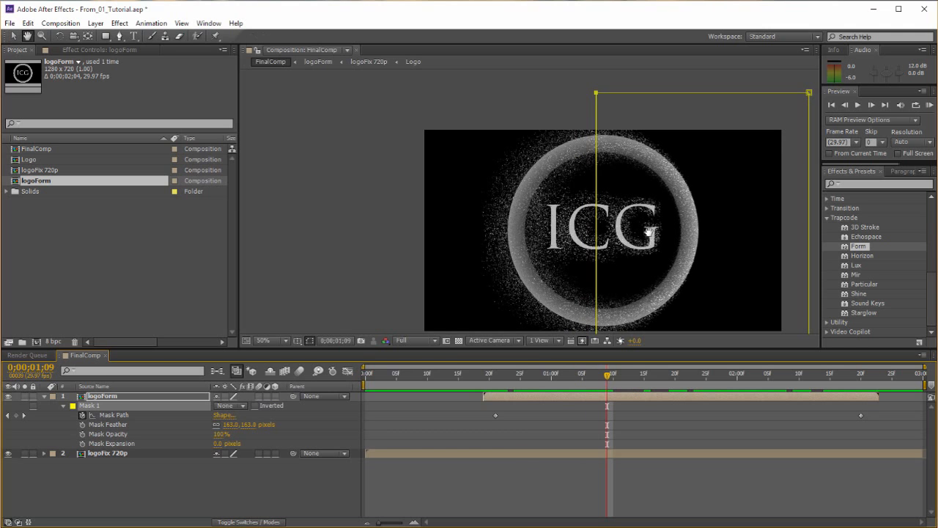
left_click_drag(648, 229, 537, 188)
scroll(551, 210, "down", 2)
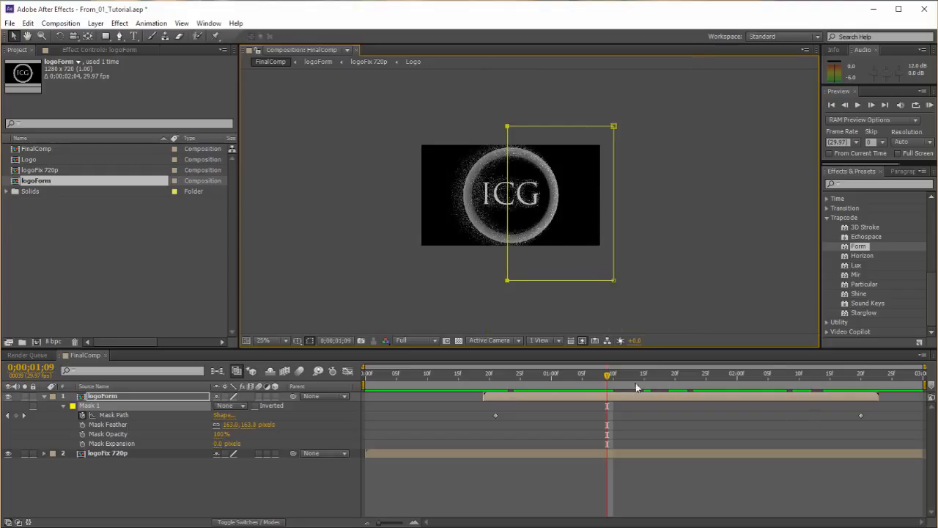
left_click_drag(804, 376, 595, 387)
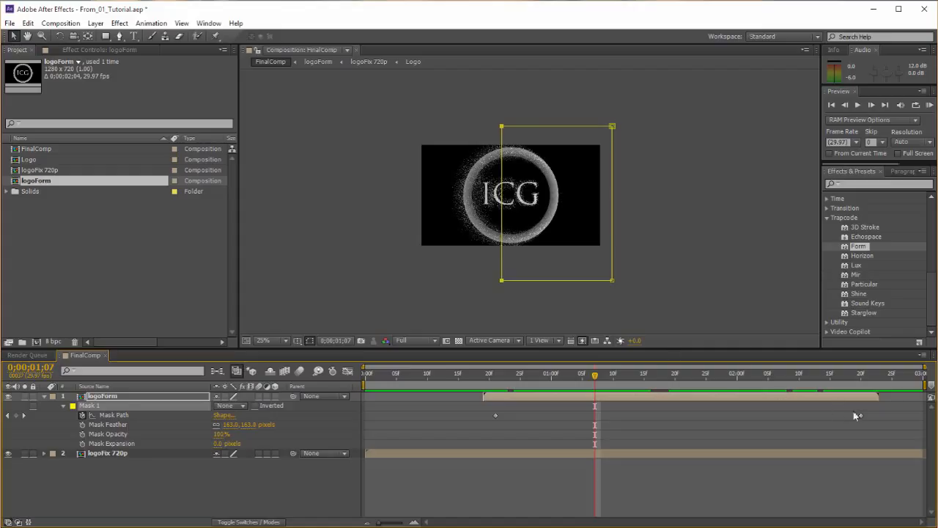
- Move logoForm's ending Mask Path keyframe to about 0;00;01;21 and scrub to compare the mask's edge with the dispersion
left_click(862, 418)
left_click_drag(861, 417, 681, 435)
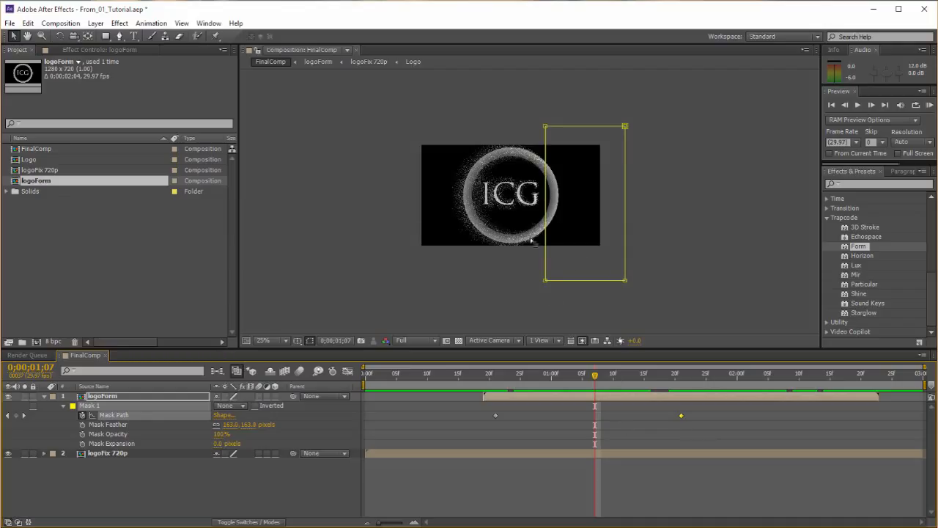
left_click(529, 117)
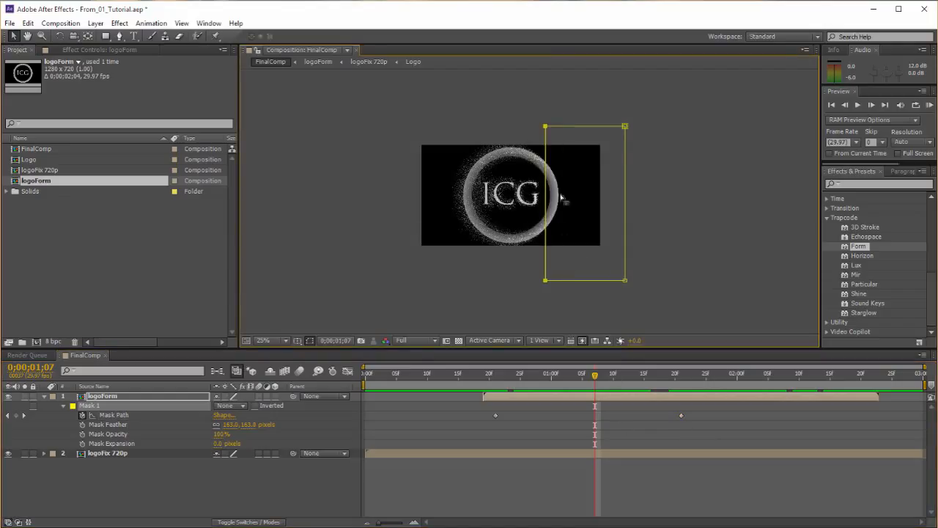
scroll(568, 212, "up", 2)
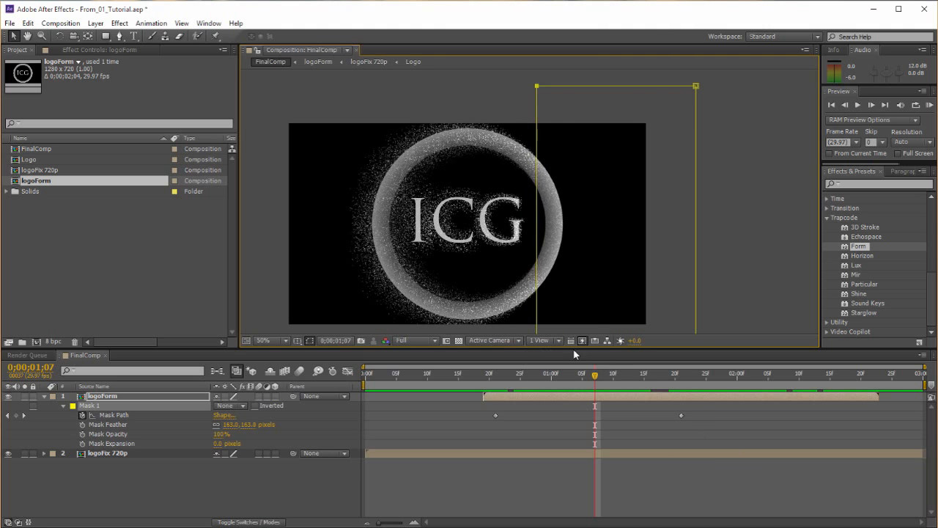
left_click_drag(599, 384, 526, 397)
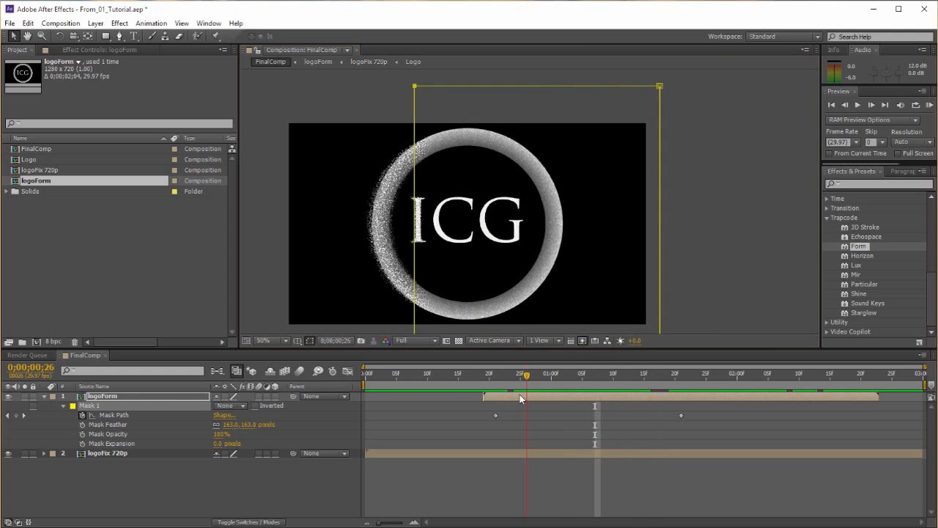
- Set logoForm's Mask 1 mode back to Subtract and check the composite at 0;00;01;02
left_click(232, 405)
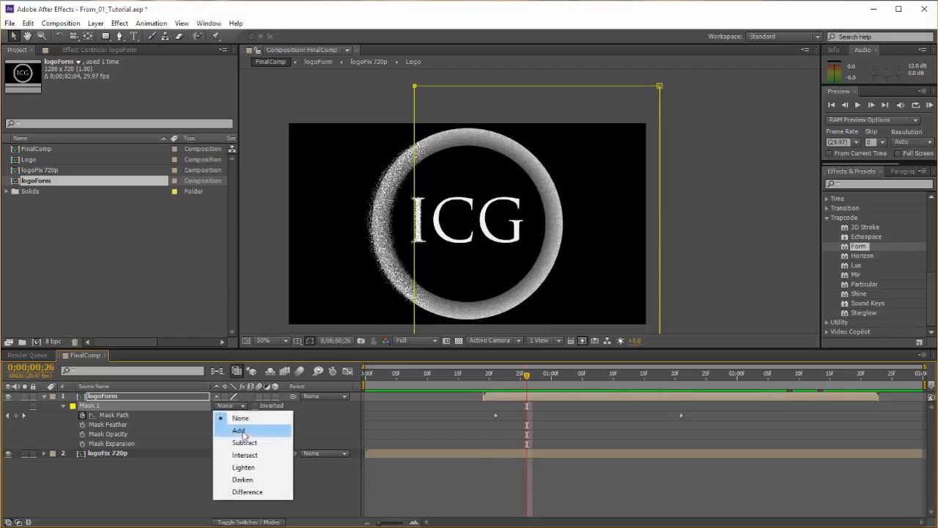
left_click(243, 443)
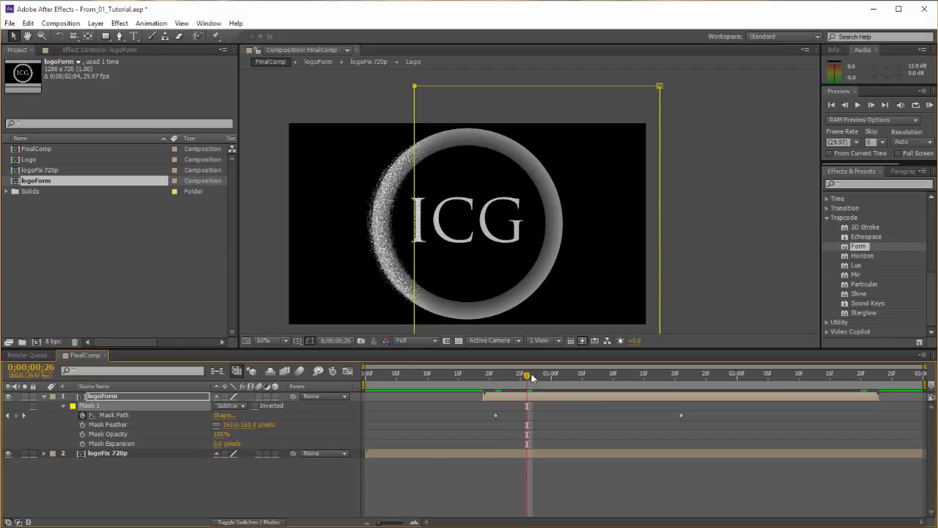
left_click_drag(533, 378, 563, 396)
left_click_drag(530, 272, 566, 228)
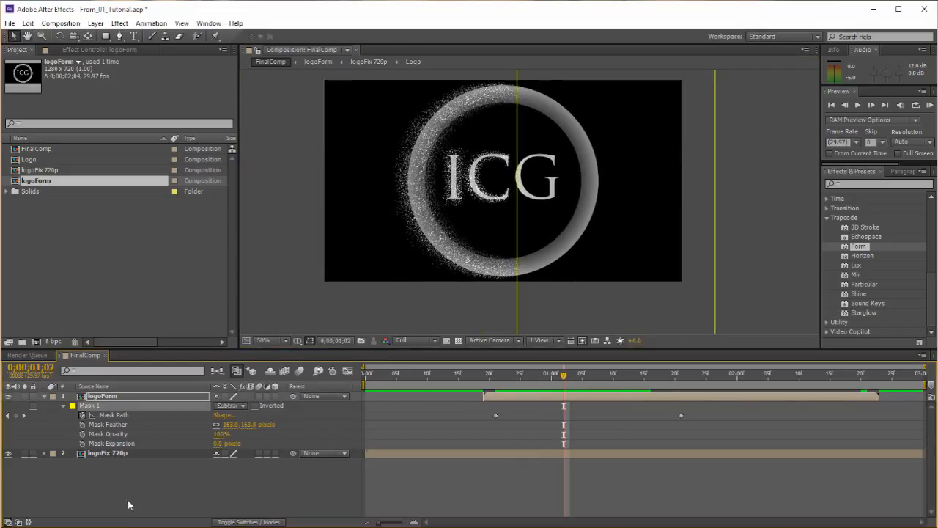
- Expand the masks of the logoFix 720p layer and set its Mask 1 mode to Add
left_click(107, 452)
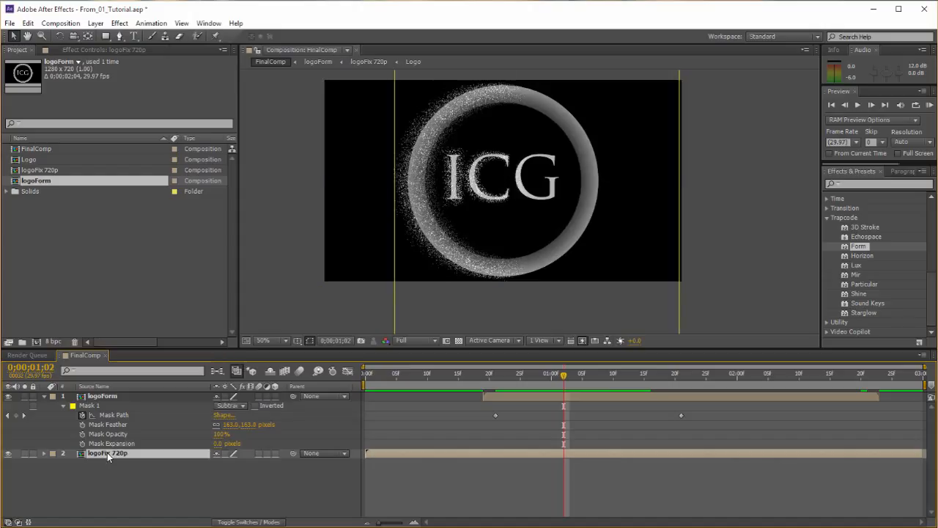
left_click(44, 453)
left_click(54, 462)
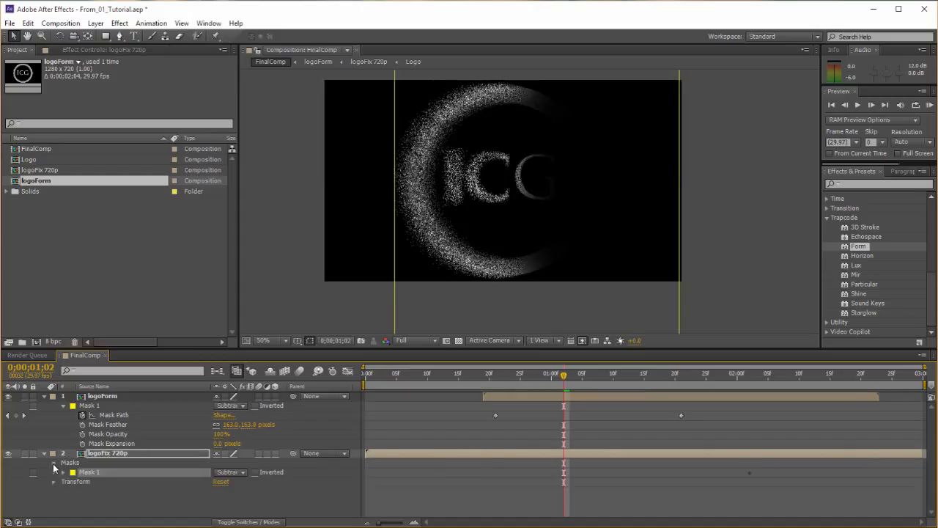
left_click(241, 474)
left_click(236, 400)
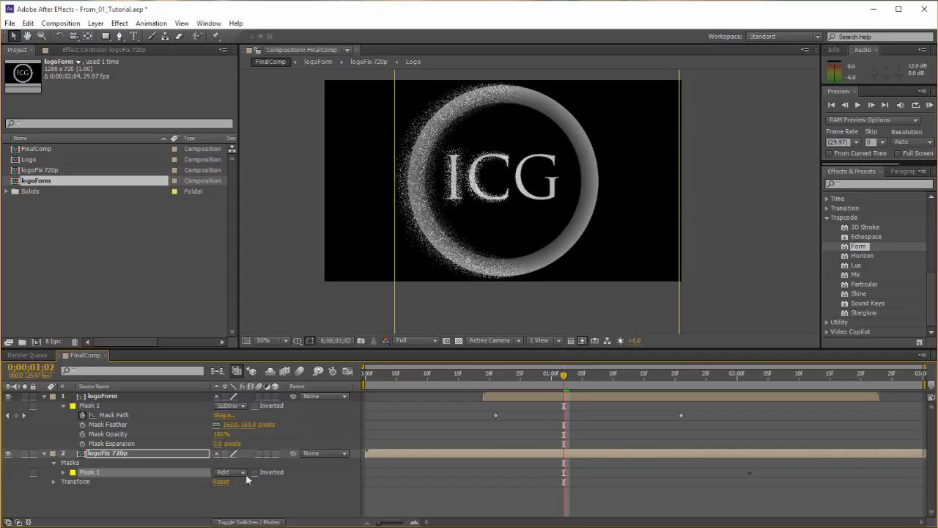
left_click(190, 505)
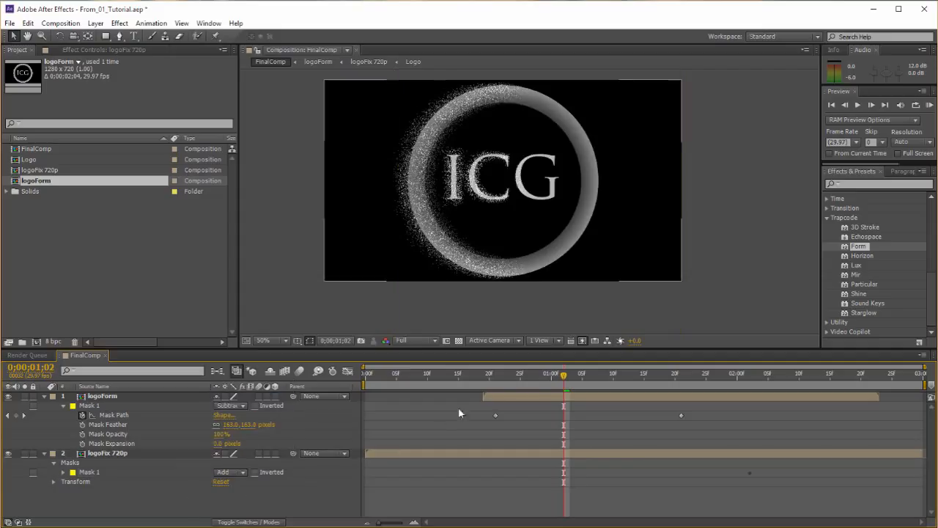
- Shift both Mask Path keyframes of logoFix 720p to start at 0;00;00;21, aligned with logoForm's keyframes, and scrub to check the transition
left_click(516, 453)
key("m")
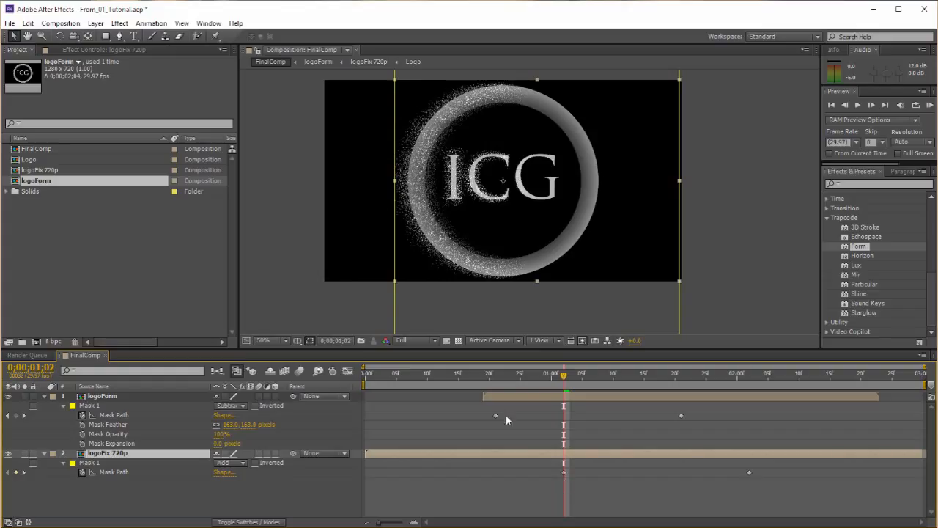
left_click(496, 375)
left_click_drag(544, 495, 806, 475)
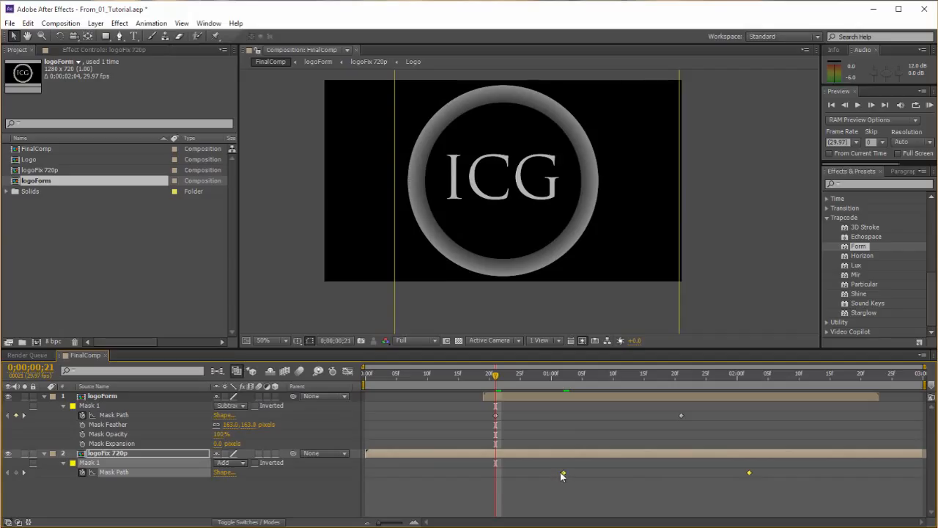
left_click_drag(519, 473, 498, 483)
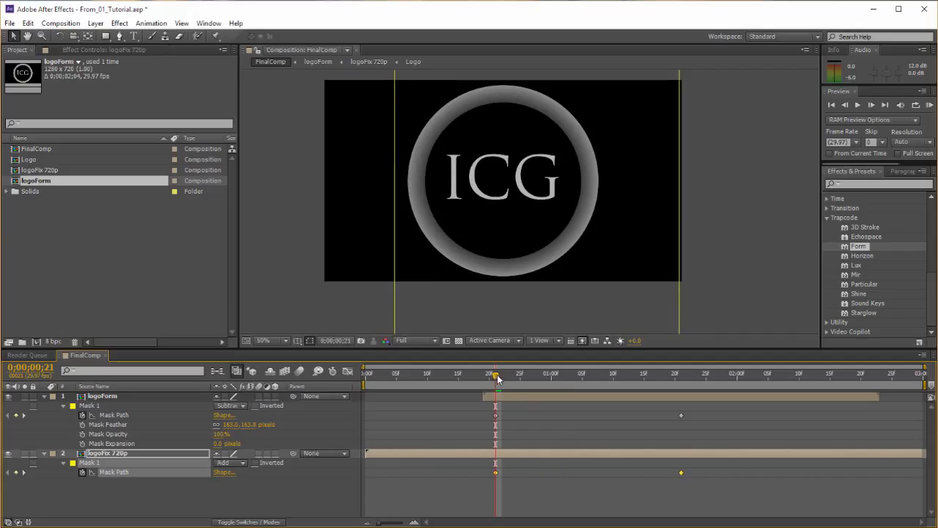
left_click_drag(497, 377, 537, 413)
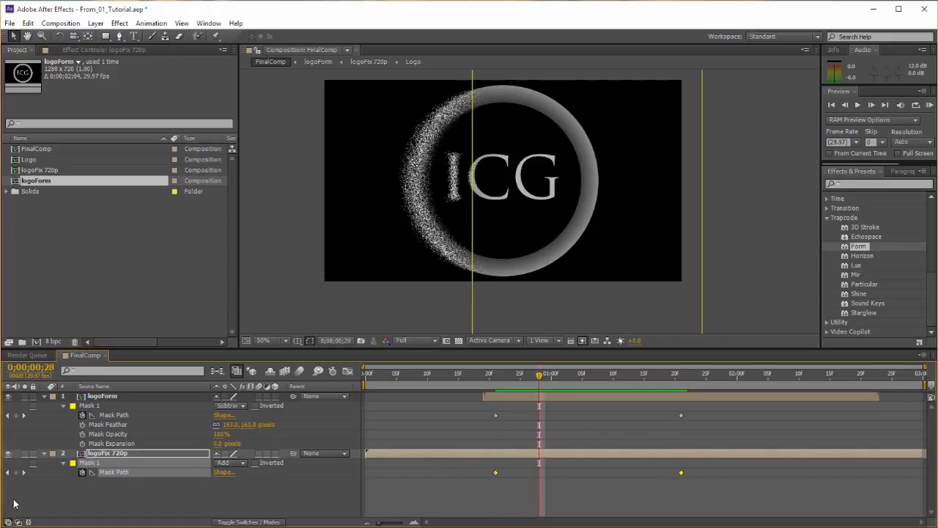
- Collapse and hide the logoFix 720p layer, and set logoForm's Mask 1 mode to None
left_click(44, 454)
left_click(8, 454)
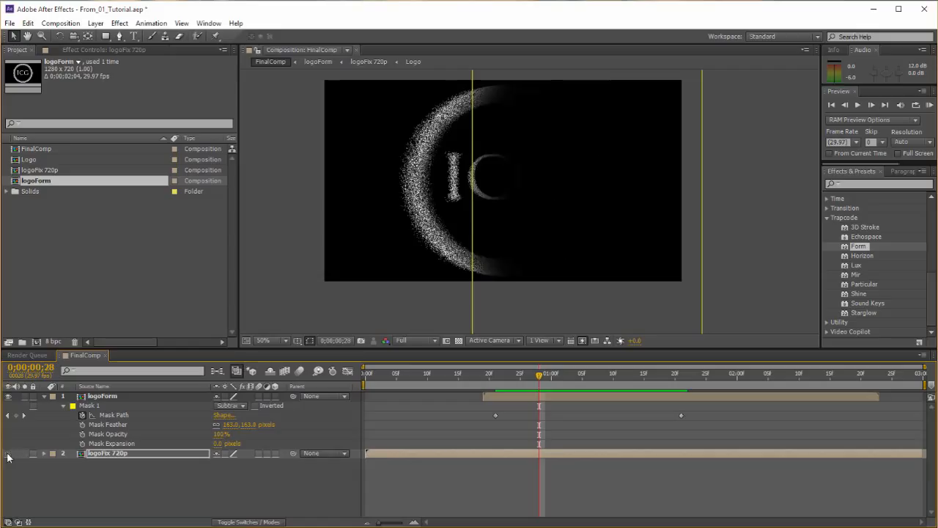
left_click(9, 397)
left_click(9, 397)
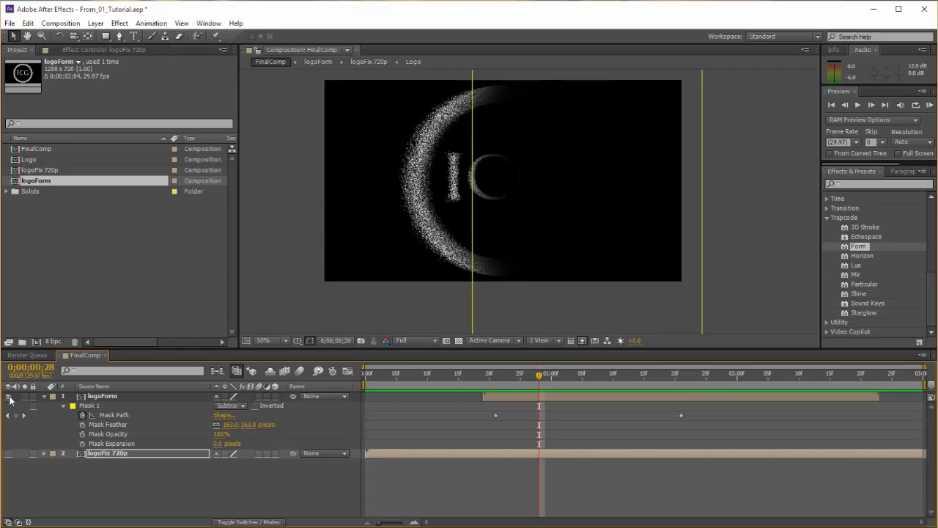
left_click(230, 405)
left_click(236, 418)
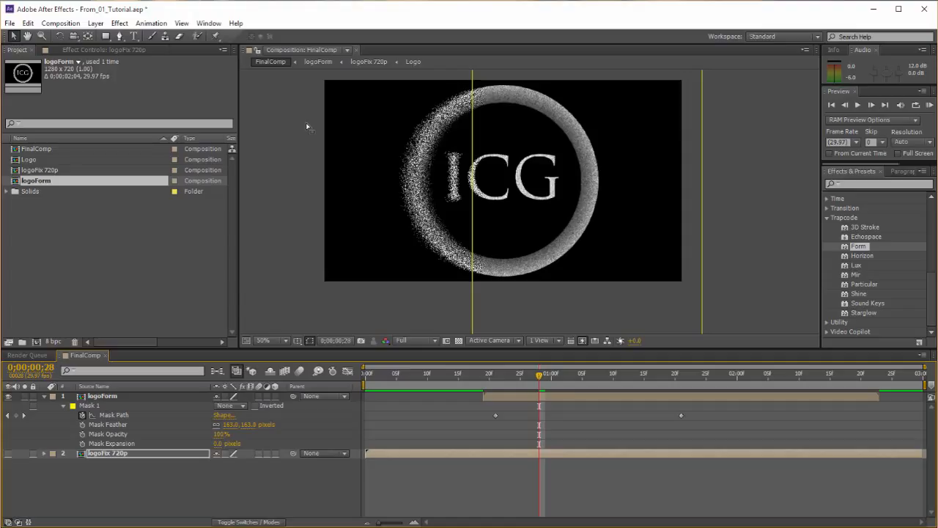
- Open the logoForm composition and expand the Form effect's settings, including Quick Maps, for its logoFix 720p layer
left_click(91, 50)
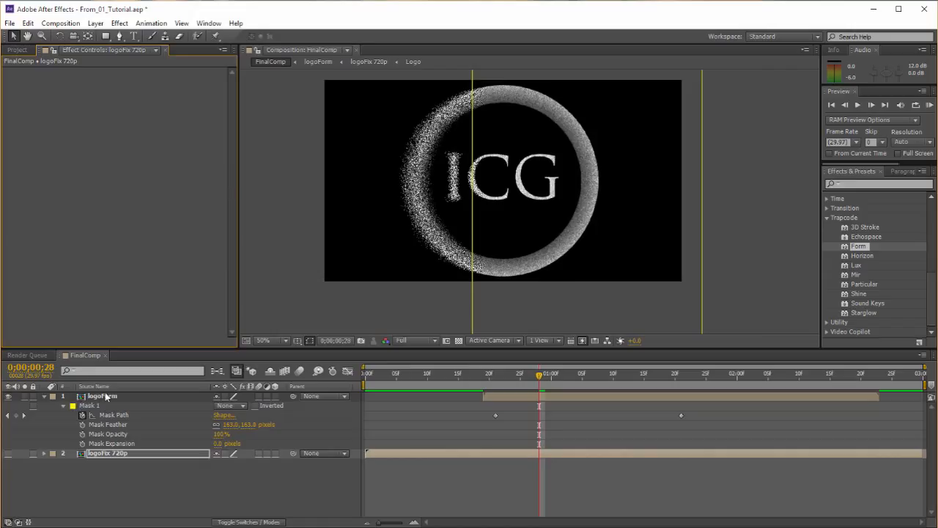
double_click(105, 396)
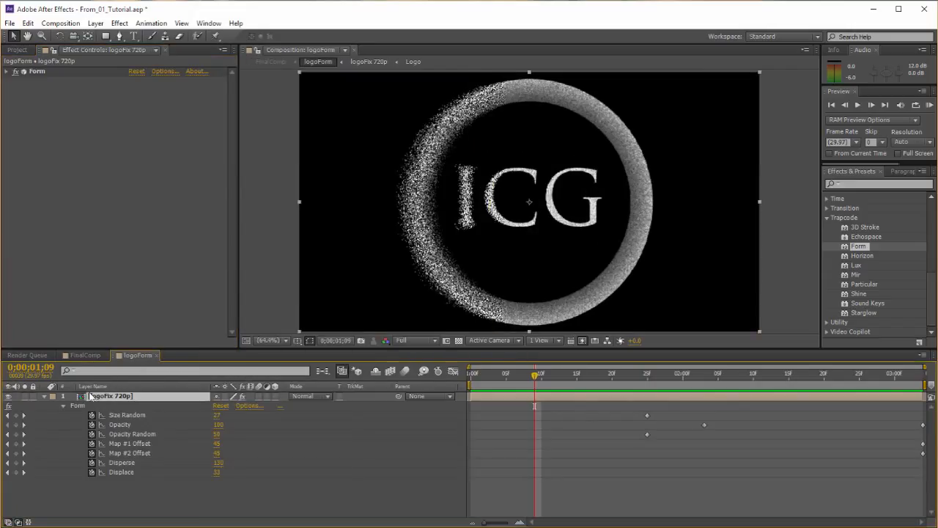
left_click(39, 74)
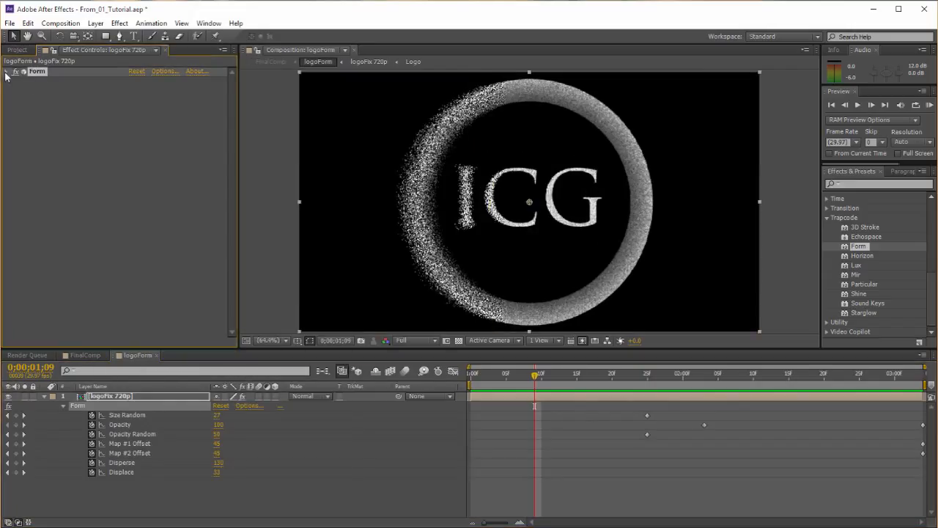
left_click(7, 72)
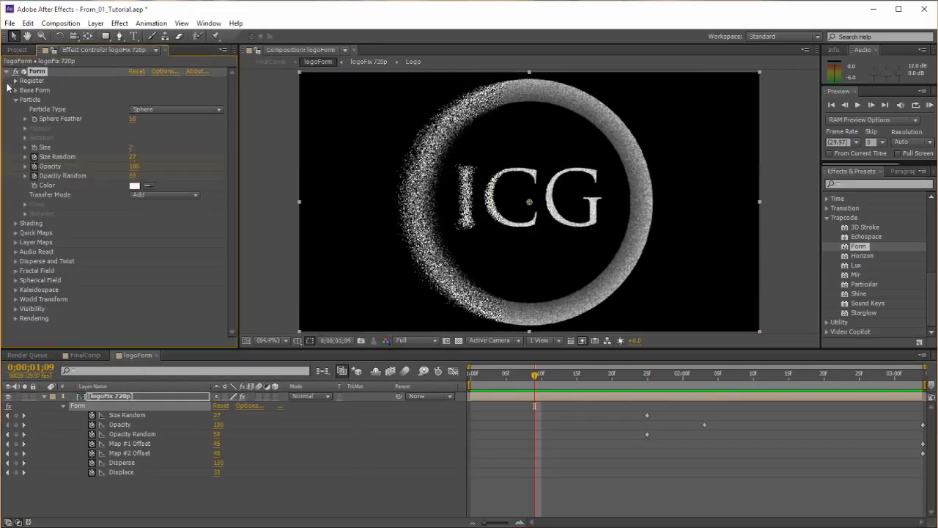
left_click(16, 233)
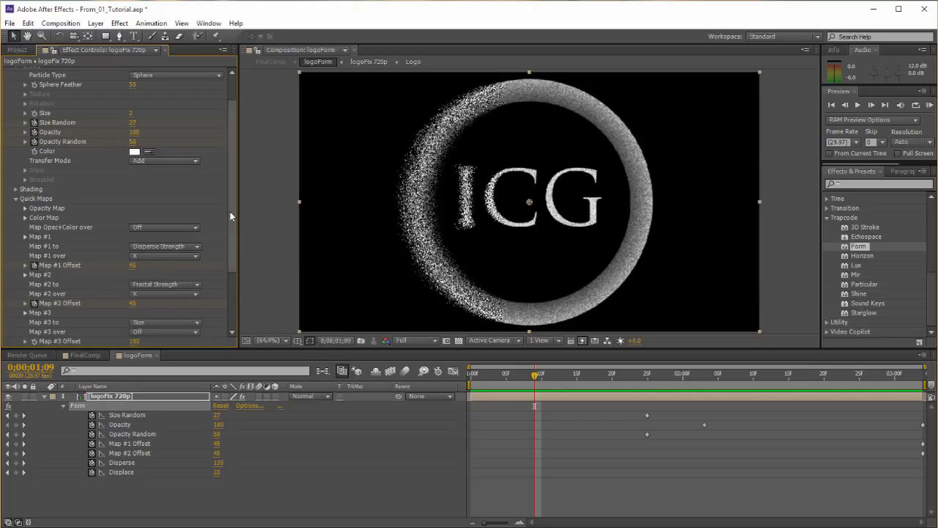
- Examine the Quick Maps settings and the parameters that Map #3 can be assigned to, leaving it unassigned
scroll(233, 252, "down", 5)
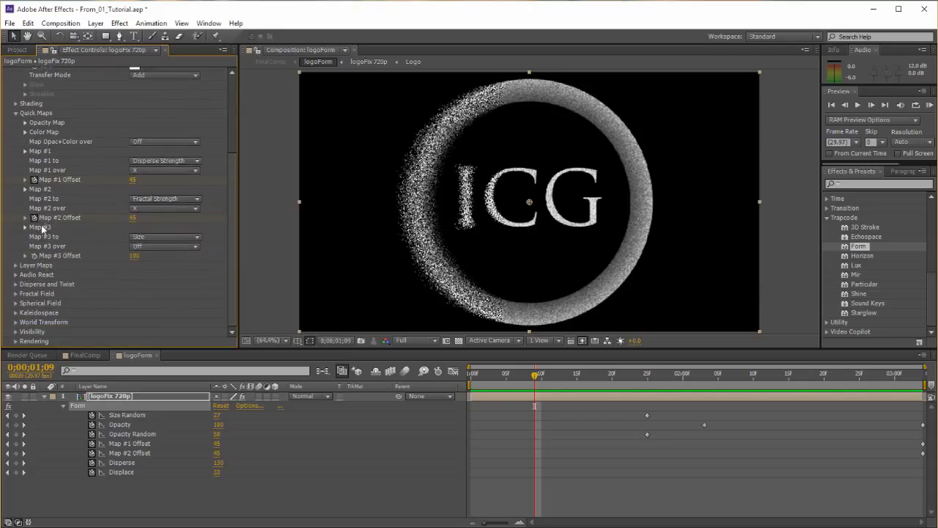
left_click(158, 239)
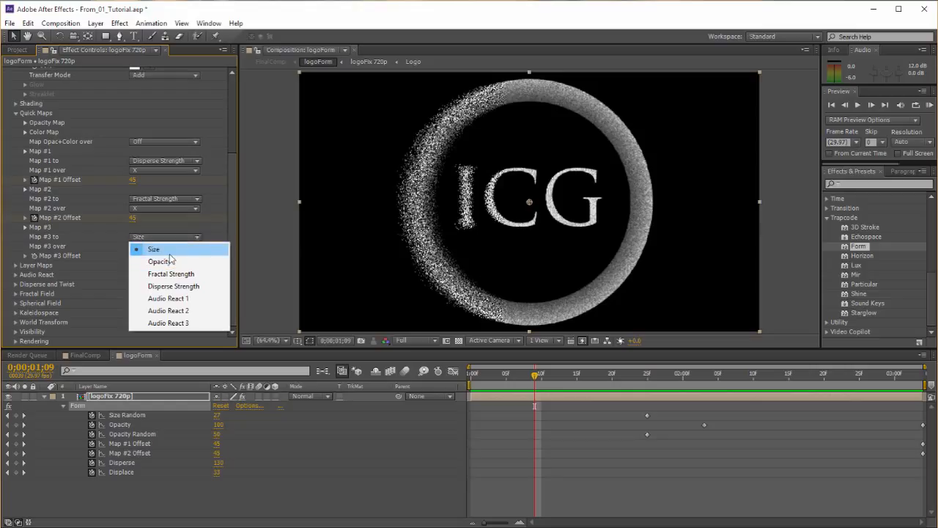
left_click(230, 181)
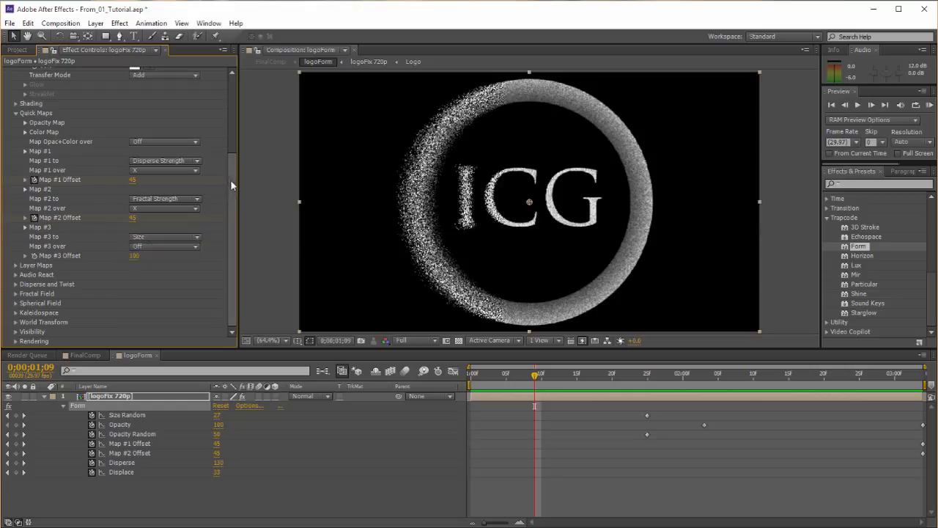
left_click_drag(232, 180, 237, 102)
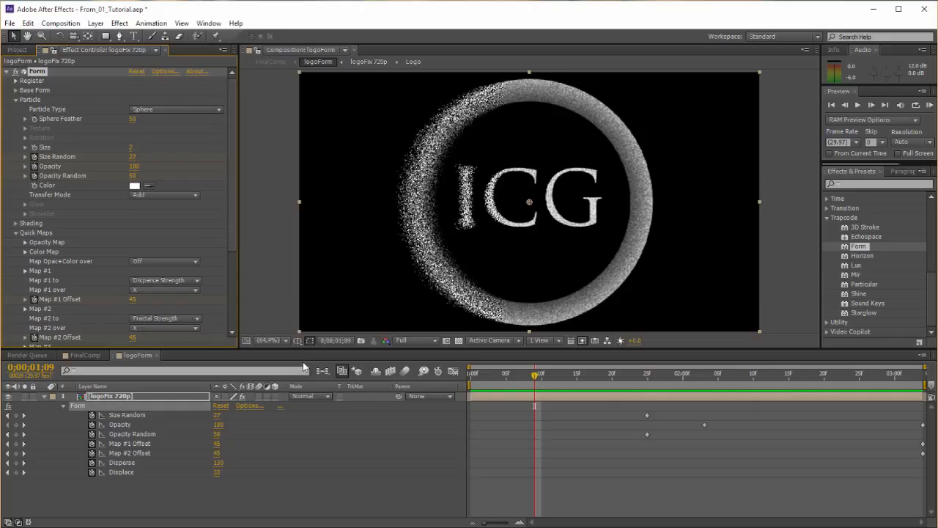
- Set logoForm's Mask 1 mode to Subtract in FinalComp with logoFix 720p shown again, and preview the dispersion transition
left_click(6, 72)
left_click(85, 354)
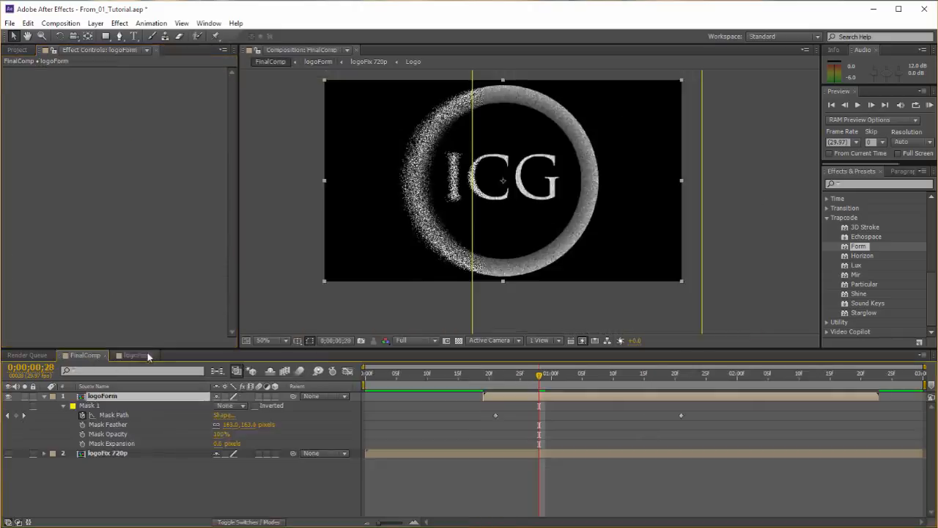
left_click(137, 354)
left_click(92, 355)
left_click(236, 406)
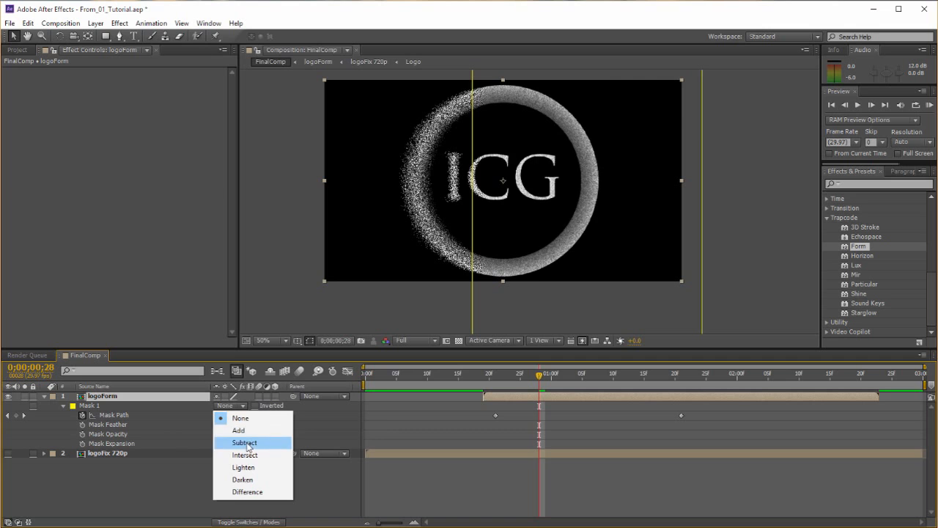
left_click(244, 442)
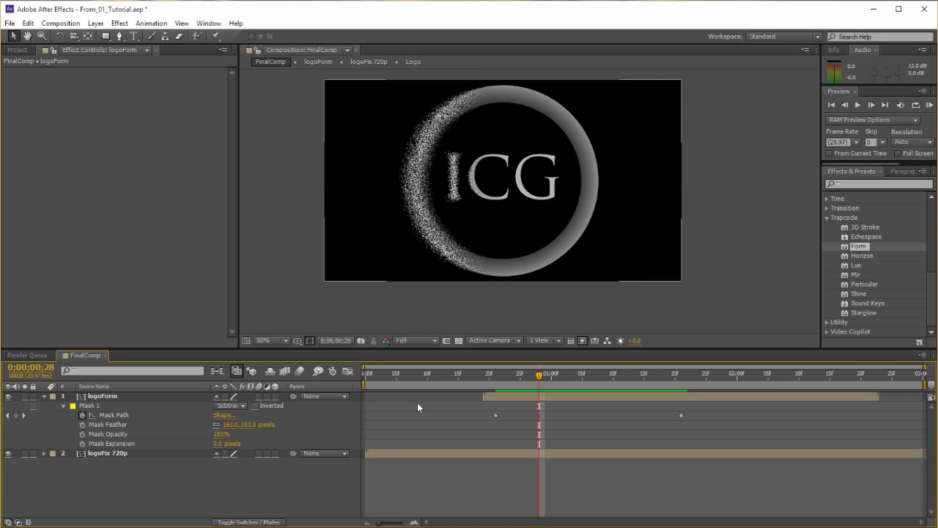
left_click(507, 376)
left_click_drag(517, 379, 562, 383)
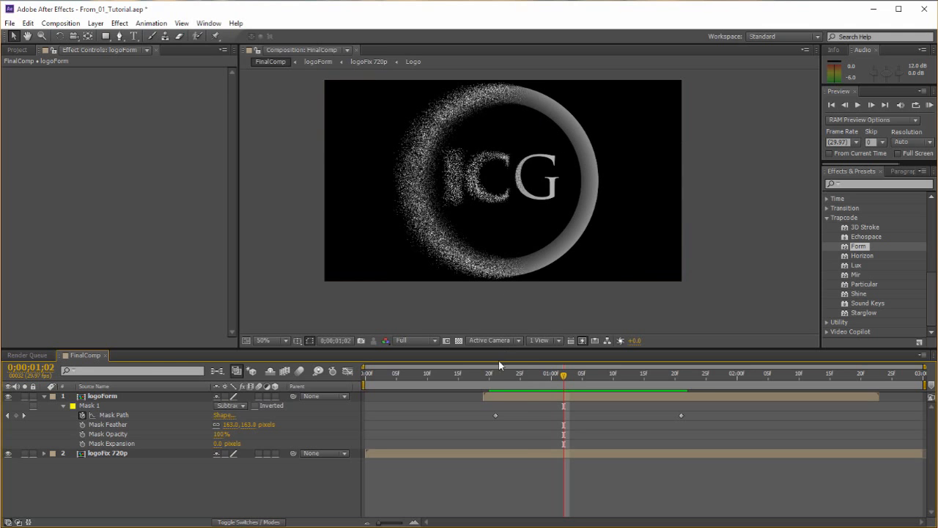
mouse_move(504, 379)
left_mouse_down()
mouse_move(609, 379)
mouse_move(506, 379)
left_mouse_up()
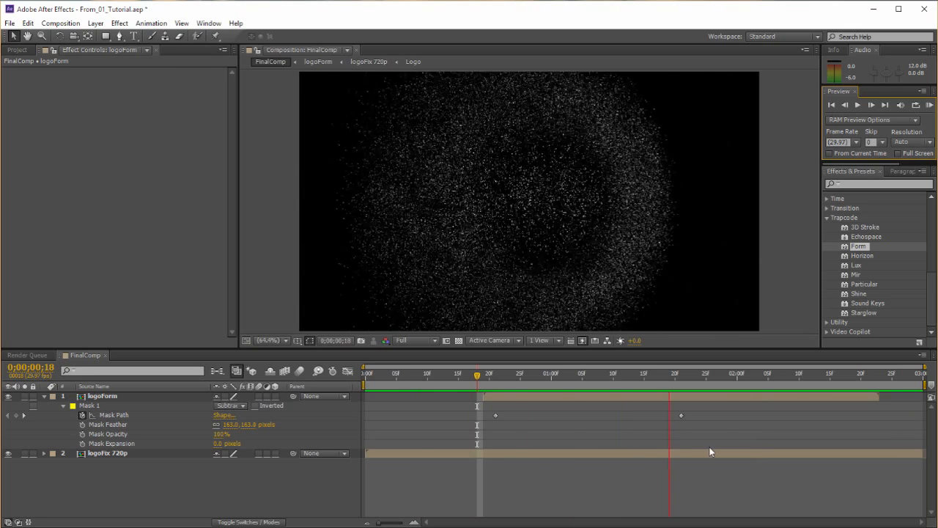
key("space")
right_click(180, 478)
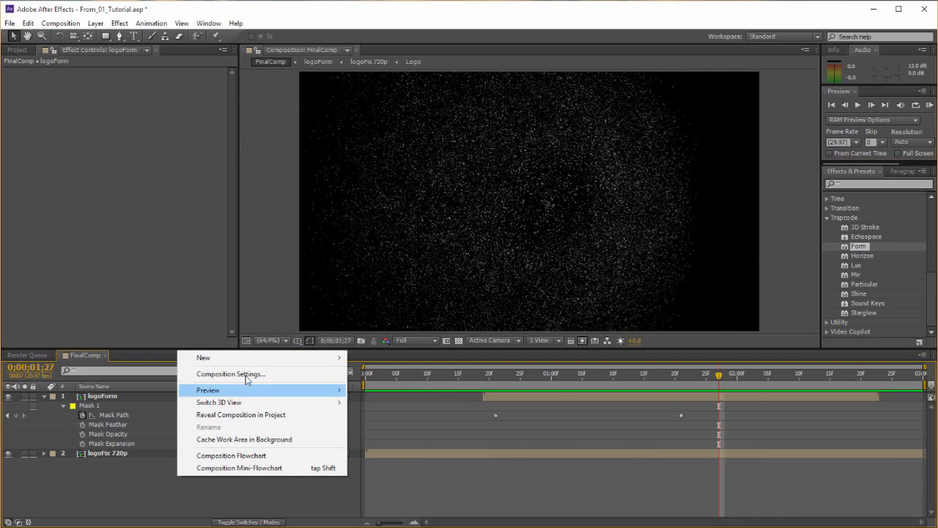
mouse_move(255, 363)
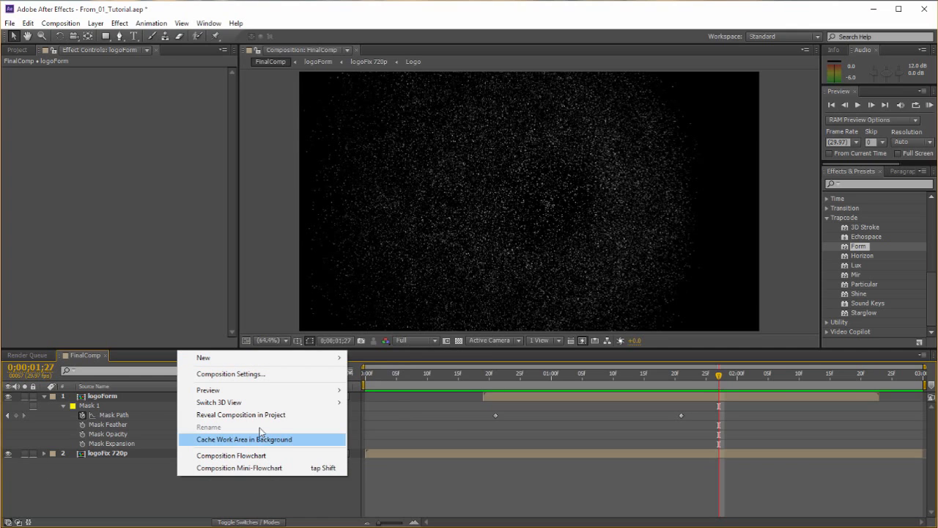
left_click(124, 473)
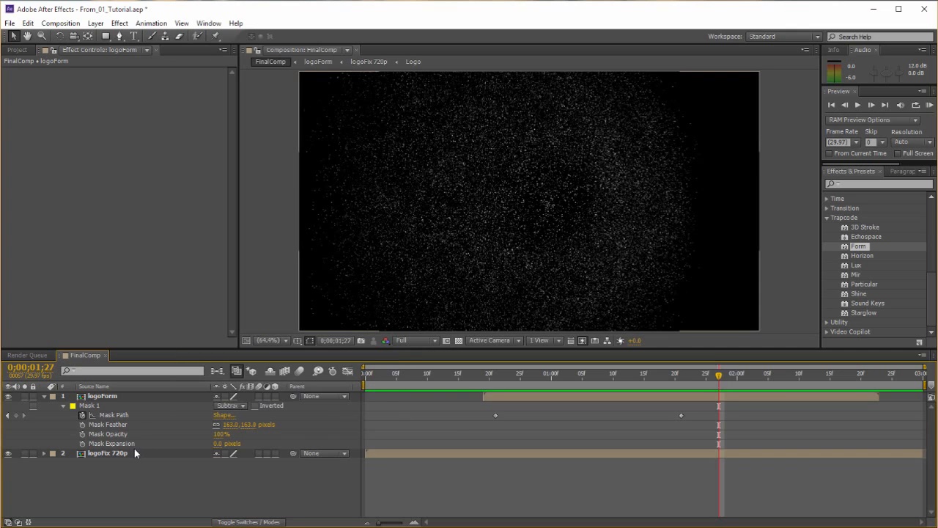
- Collapse logoForm's mask properties and make logoForm and logoFix 720p 3D layers with Draft 3D enabled
left_click(103, 396)
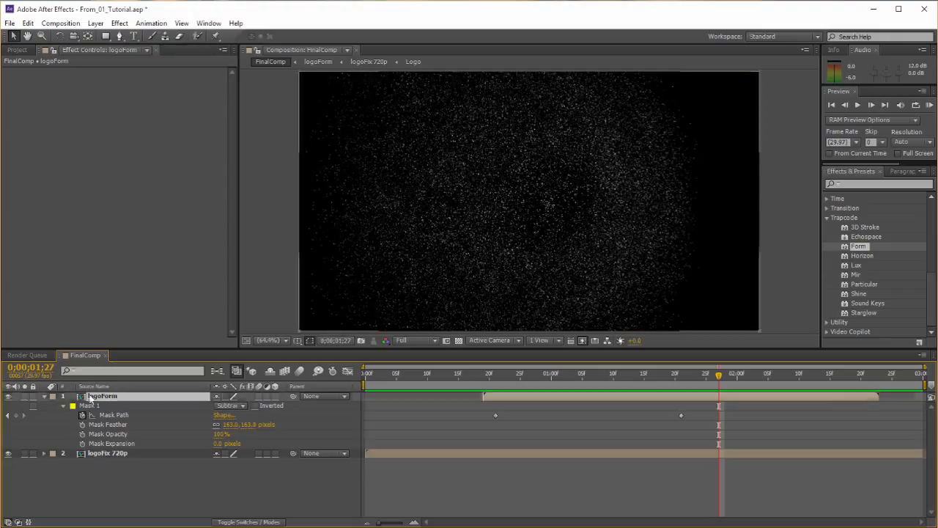
left_click(45, 397)
left_click(123, 404, "shift")
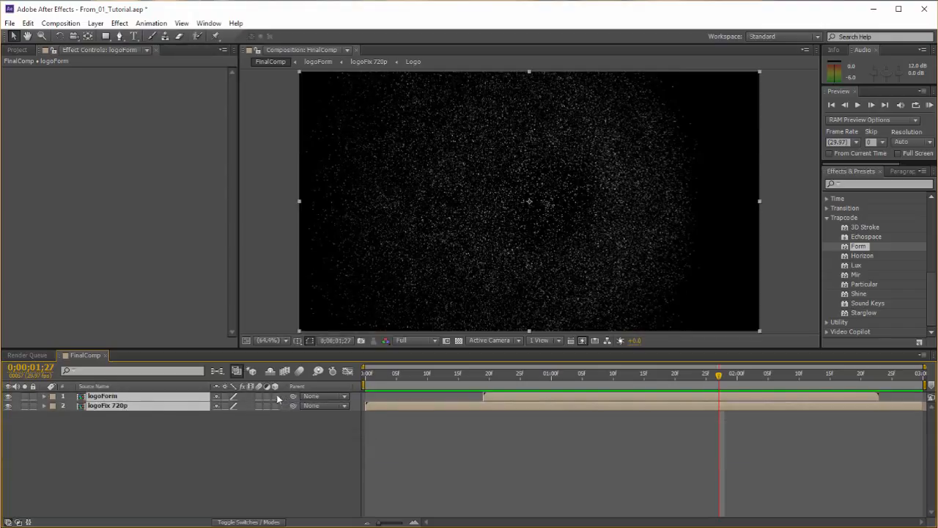
left_click(274, 406)
left_click(252, 372)
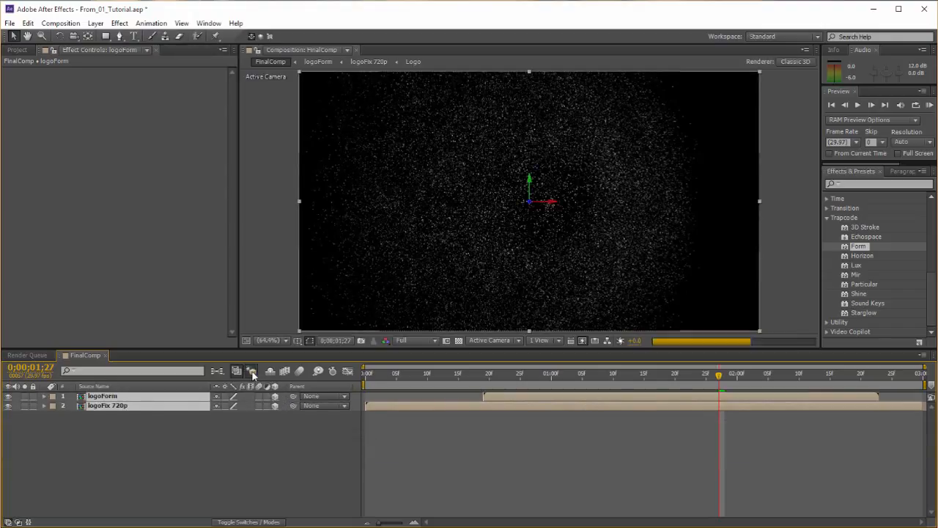
- Add a two-node camera to FinalComp and move it closer along Z, to about -2310.7
right_click(170, 426)
mouse_move(236, 434)
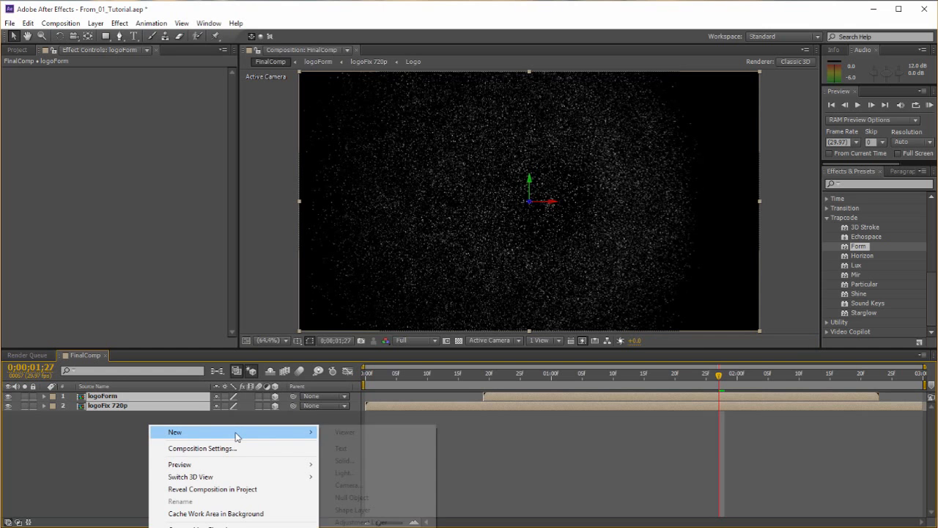
left_click(350, 485)
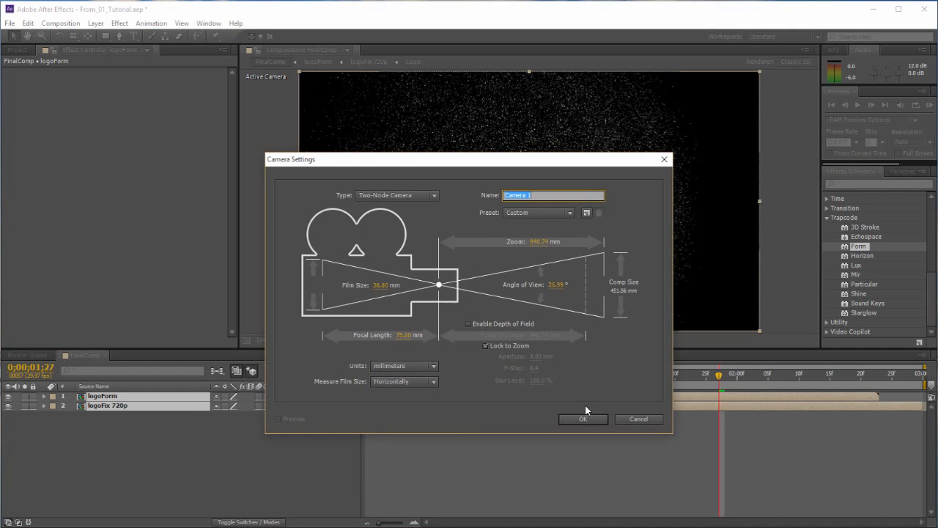
left_click(582, 418)
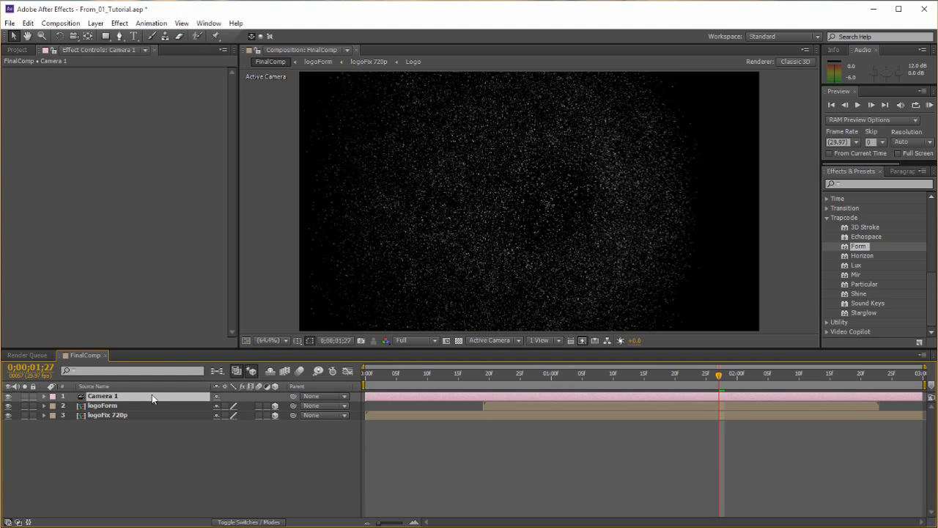
key("p")
left_click_drag(261, 408, 449, 398)
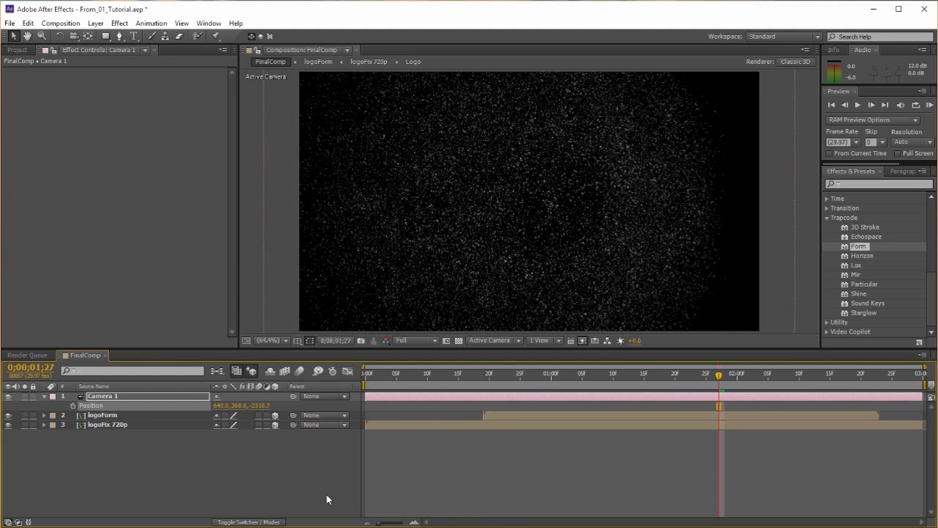
- Undo the camera move, the new camera and the 3D switches of both logo layers, and clear the layer selection
key("ctrl+z")
key("ctrl+z")
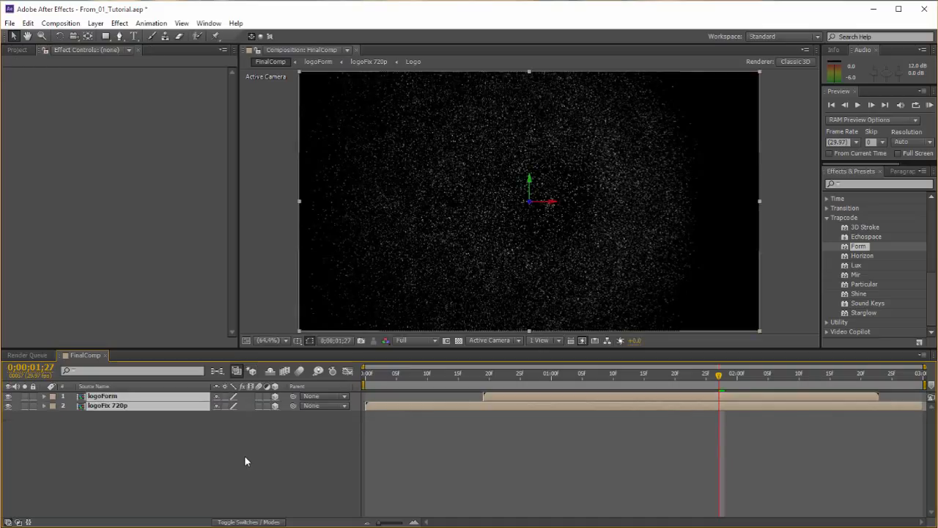
key("ctrl+z")
left_click(184, 449)
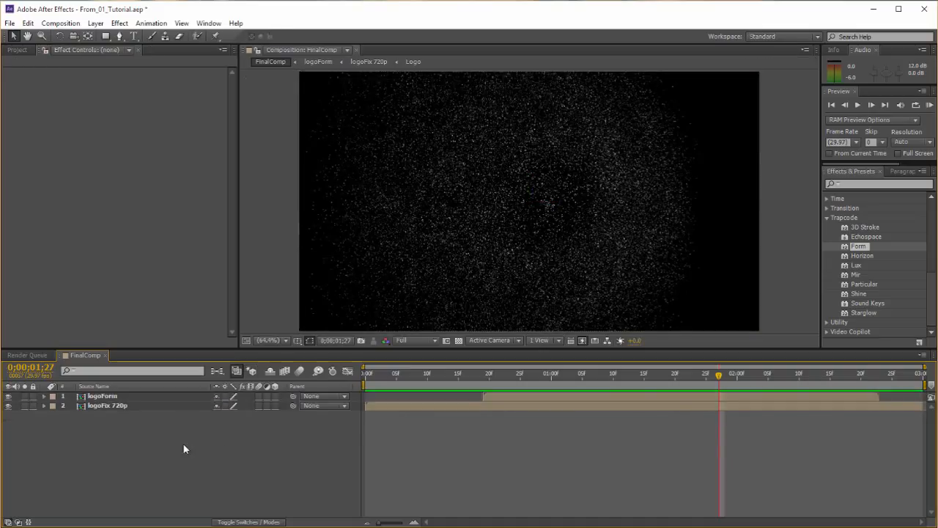
- Create a null object in FinalComp and parent the logoForm and logoFix 720p layers to it
right_click(146, 441)
mouse_move(261, 323)
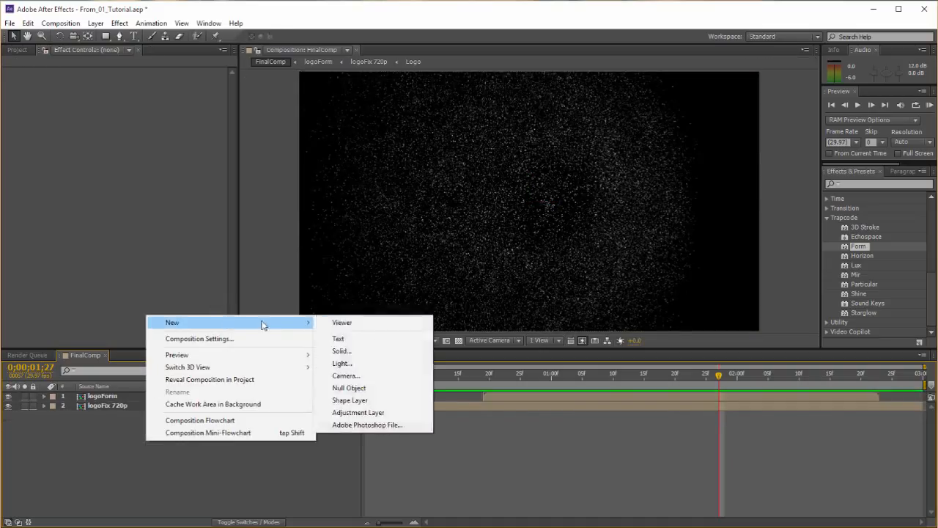
left_click(349, 388)
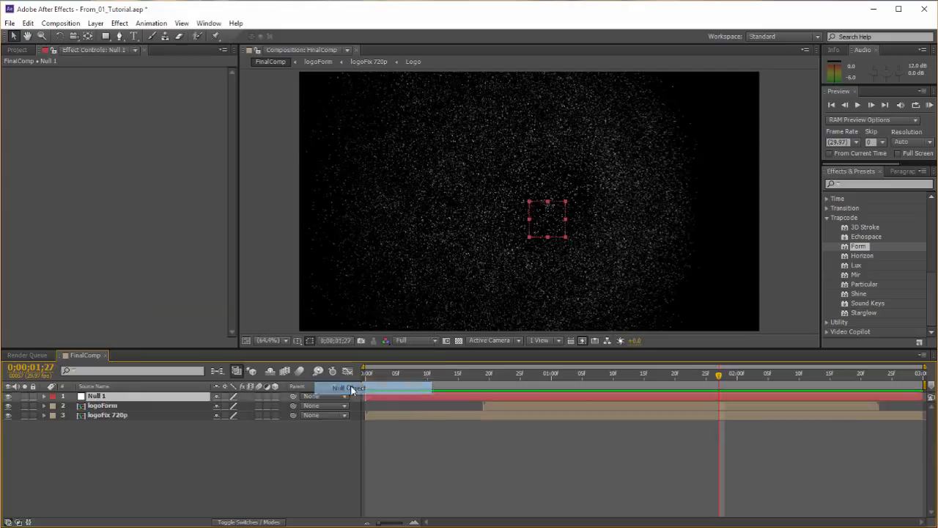
left_click(157, 406)
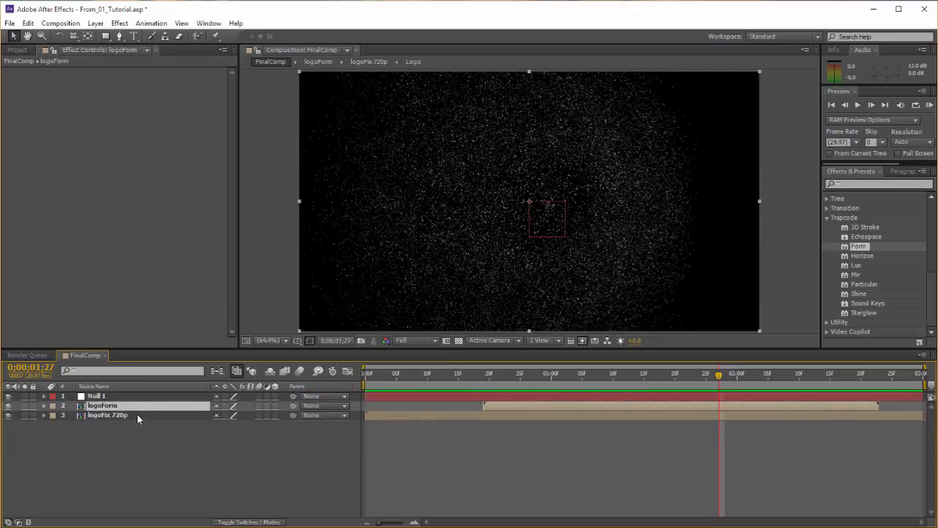
left_click(137, 414, "ctrl")
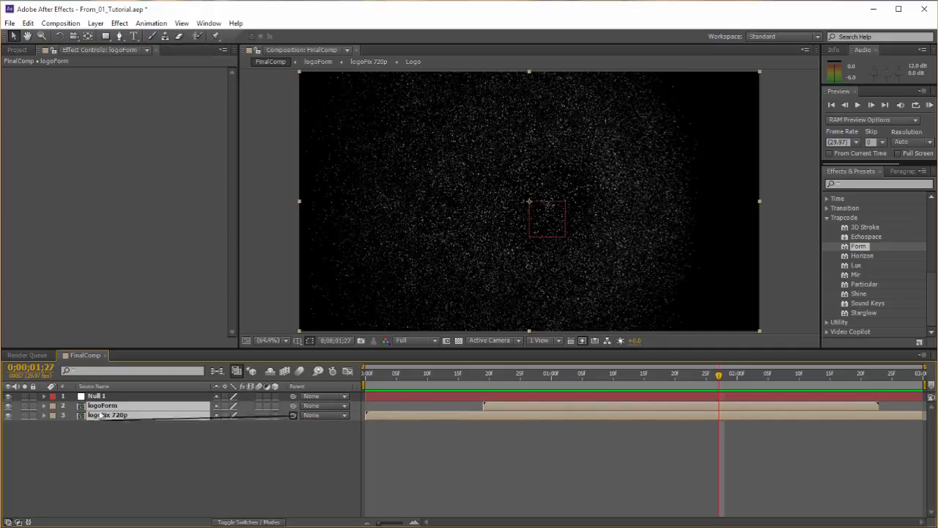
left_click_drag(101, 415, 104, 398)
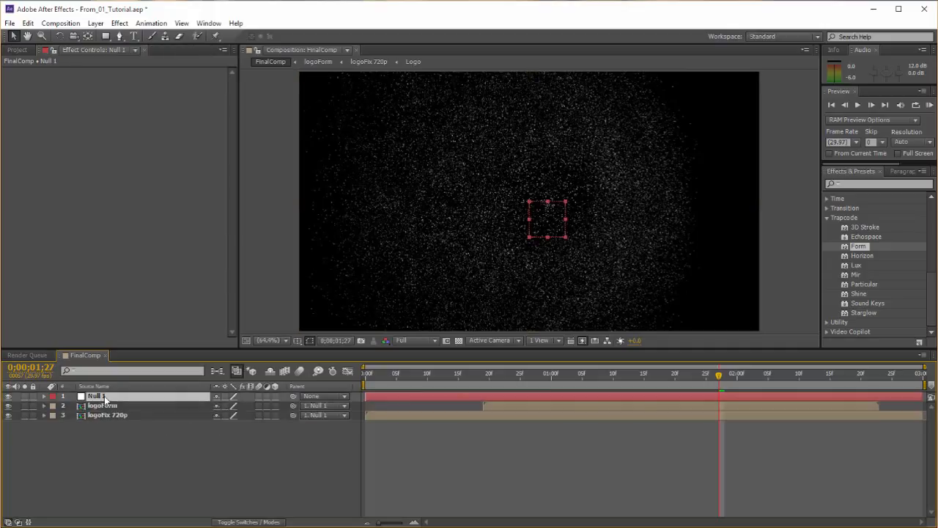
- Rename the null layer as Zoom Effect
key("Return")
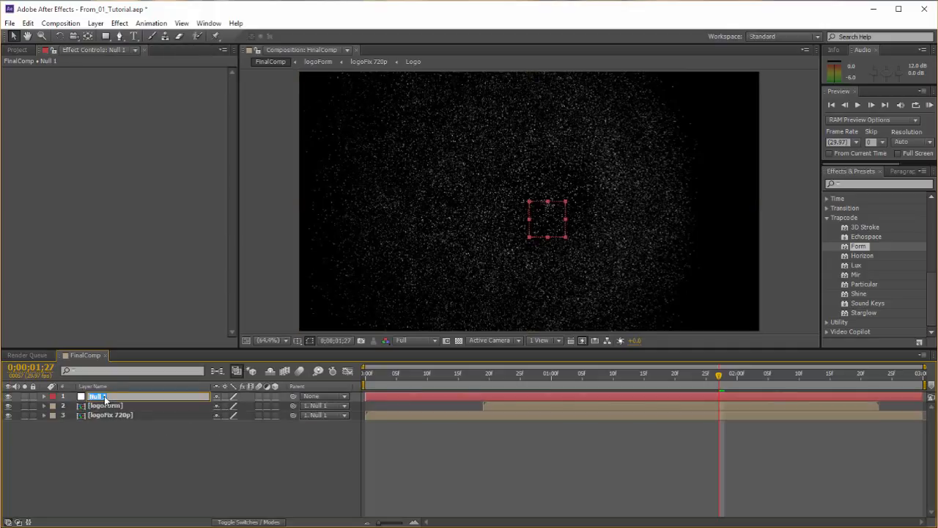
type("Zoom Effect")
key("Return")
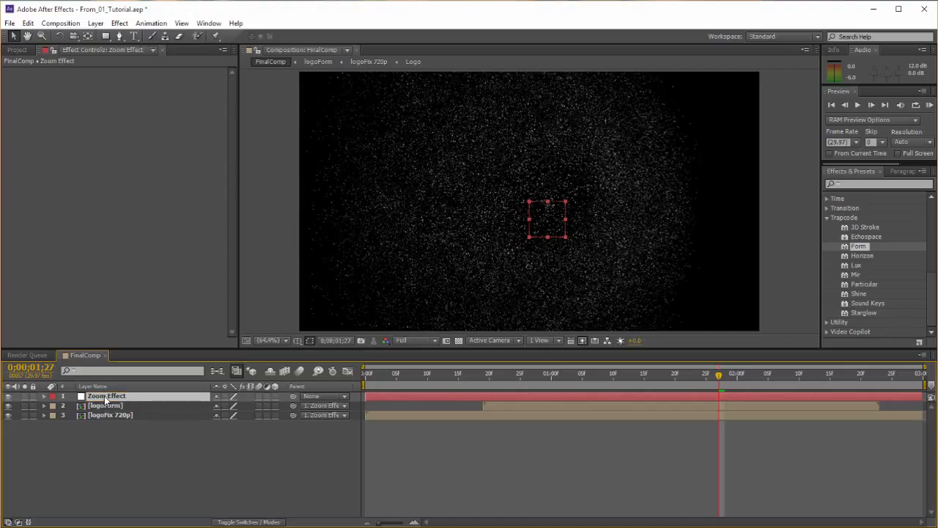
- Set a starting Scale keyframe of 100% on the Zoom Effect layer at 0;00;00;00
left_click_drag(509, 377, 437, 387)
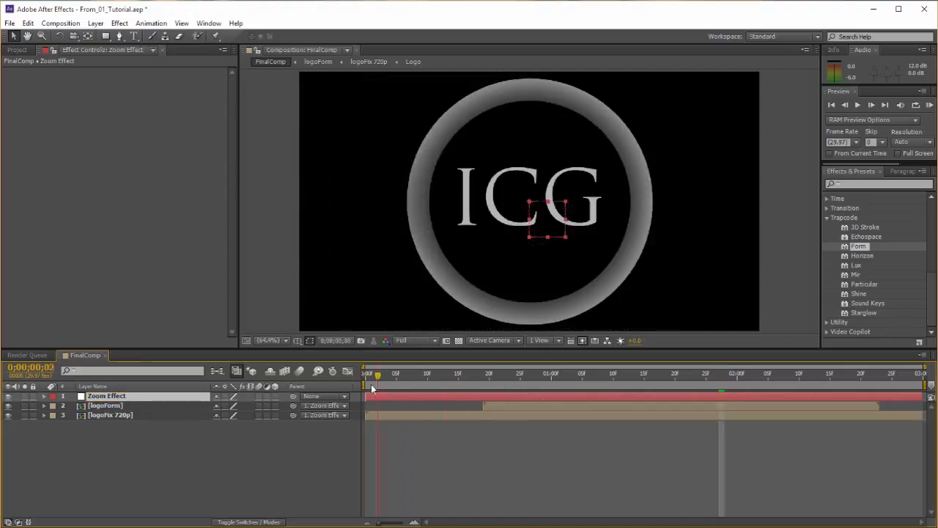
left_click_drag(371, 388, 325, 396)
key("s")
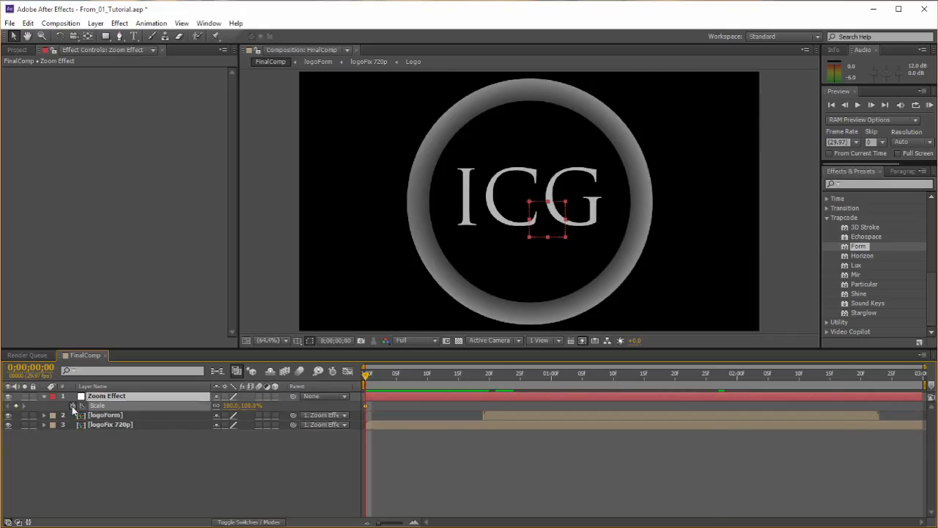
key("alt+shift+s")
- Keyframe Zoom Effect's Scale to 119% at 0;00;02;29 and scrub through the timeline to check the zoom
left_click_drag(850, 378, 789, 387)
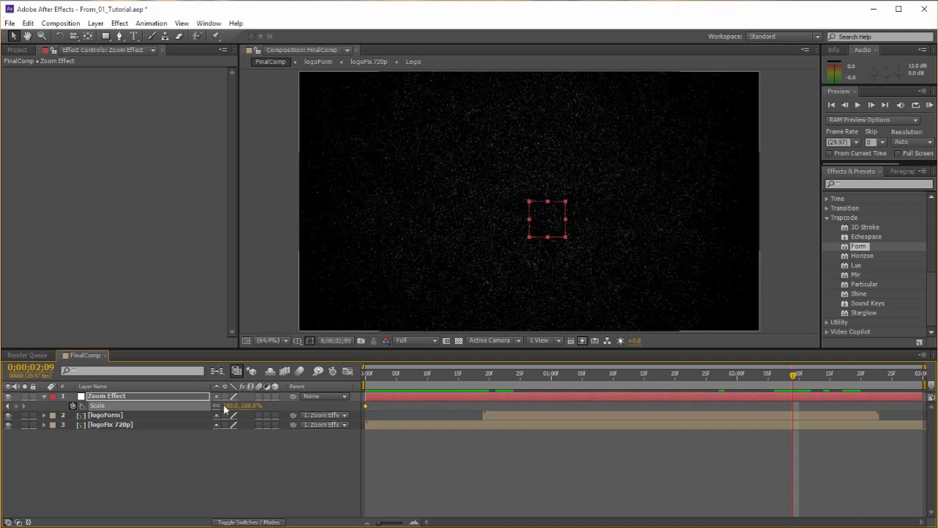
left_click_drag(226, 405, 243, 406)
left_click(905, 378)
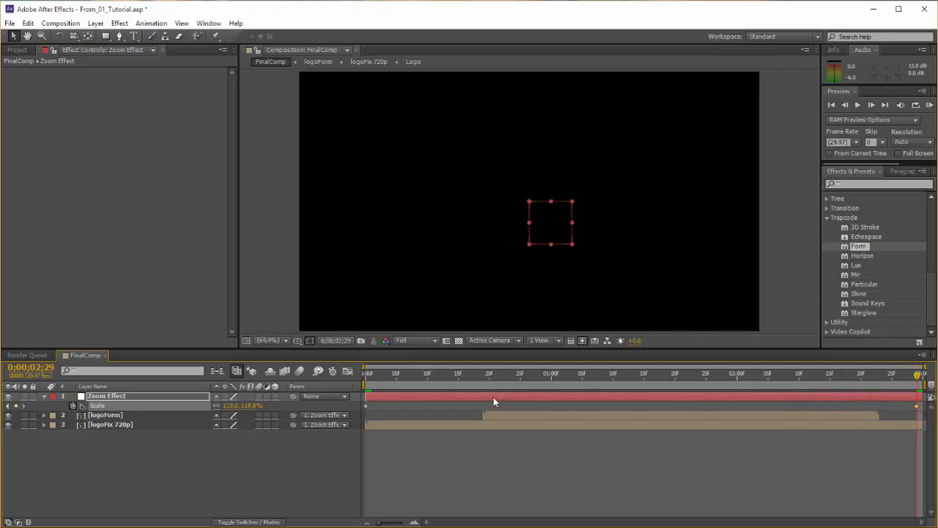
left_click_drag(393, 375, 744, 379)
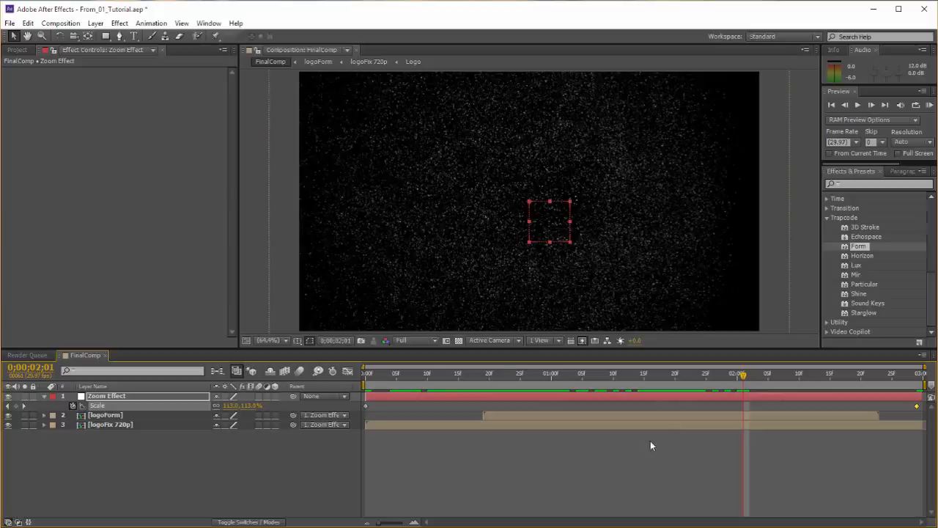